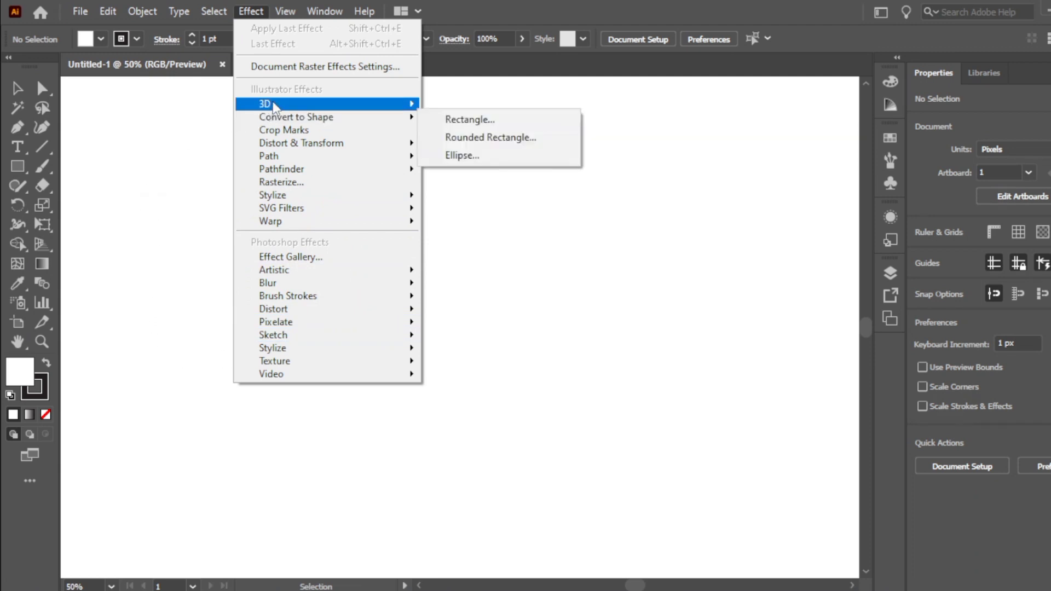
mouse_move(274, 105)
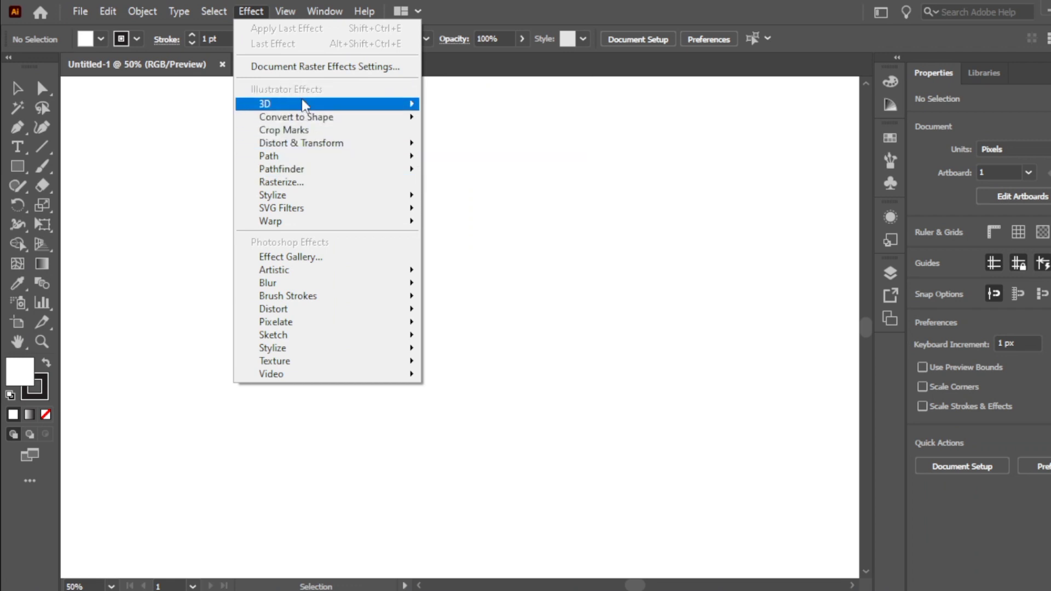
left_click(203, 211)
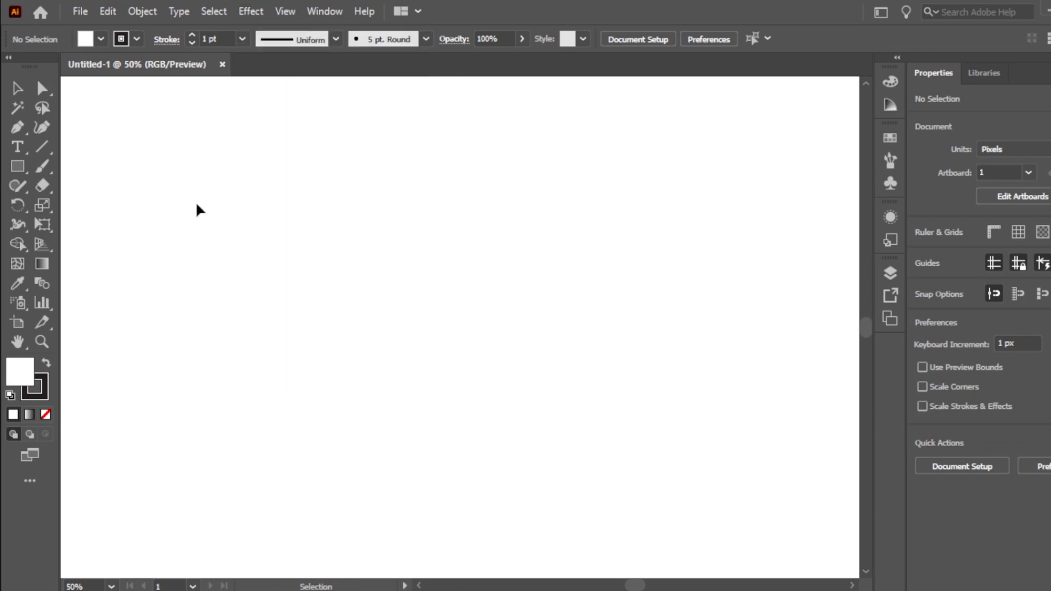
- Draw a rectangle about 380 px wide and 302 px high on the artboard and fill it with bright red
left_click(17, 166)
left_click_drag(247, 191, 515, 403)
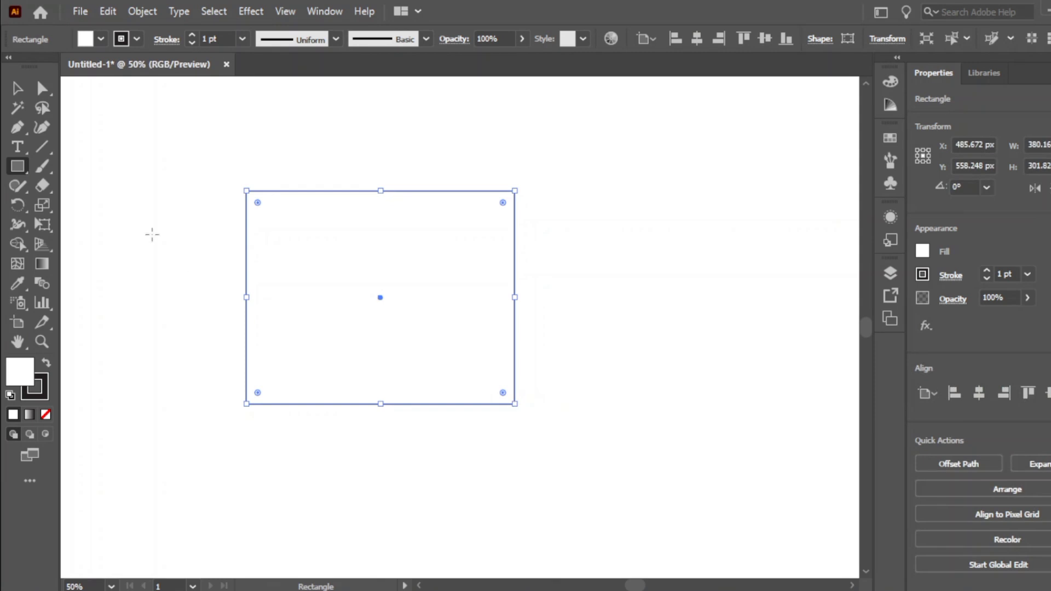
double_click(16, 377)
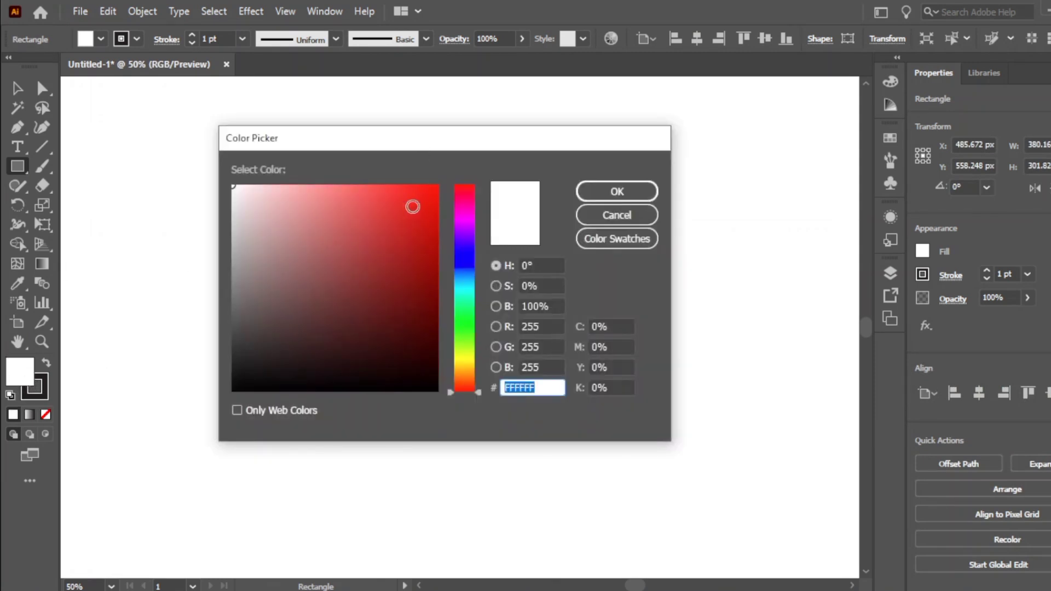
left_click(410, 206)
left_click(586, 191)
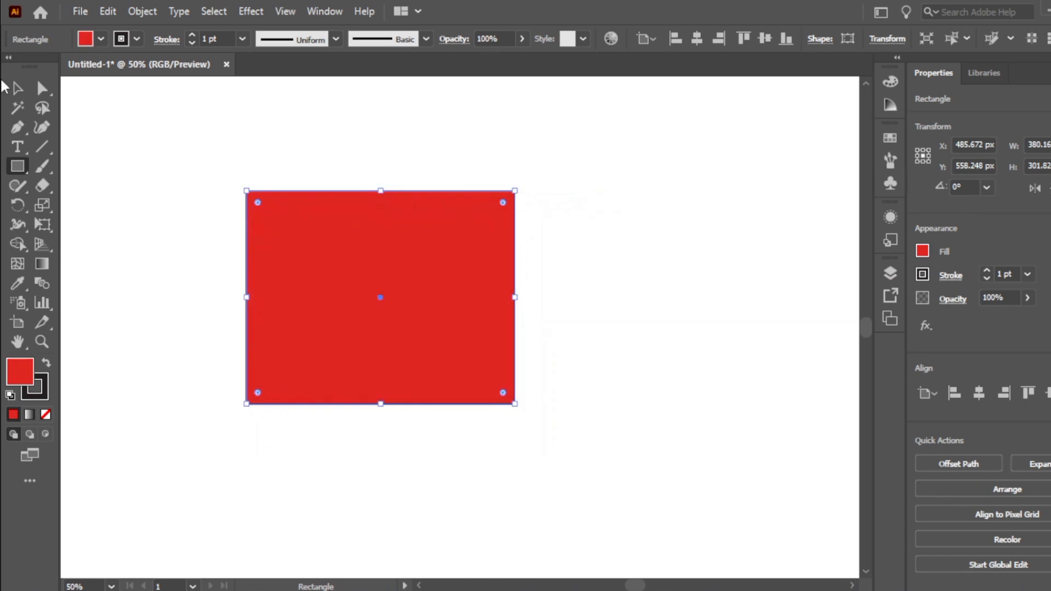
- Move the red rectangle to the left on the artboard, to about X 403 px and Y 554 px
left_click(17, 87)
left_click(363, 172)
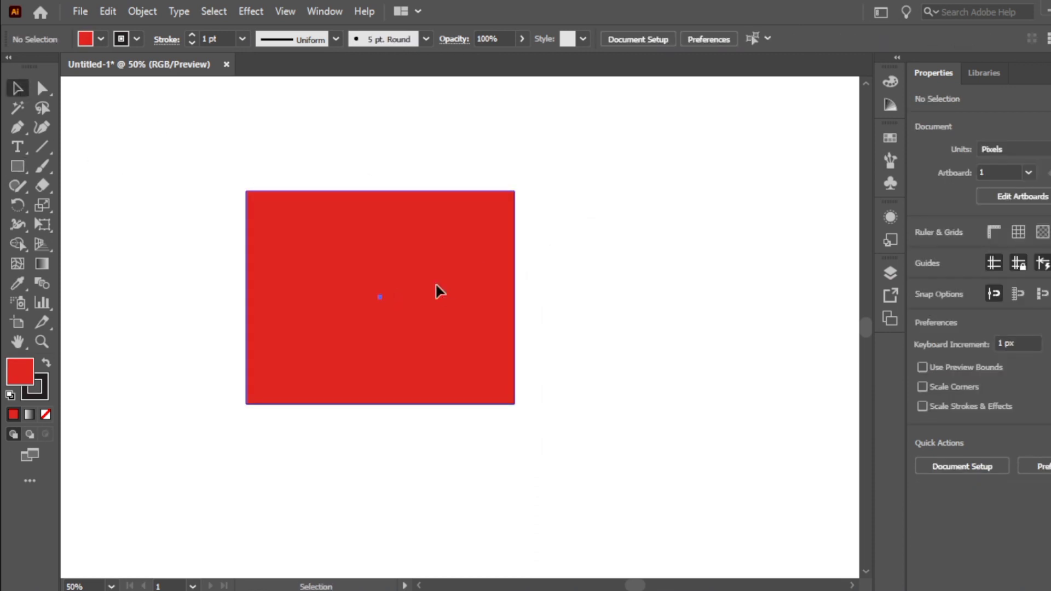
left_click_drag(435, 286, 377, 283)
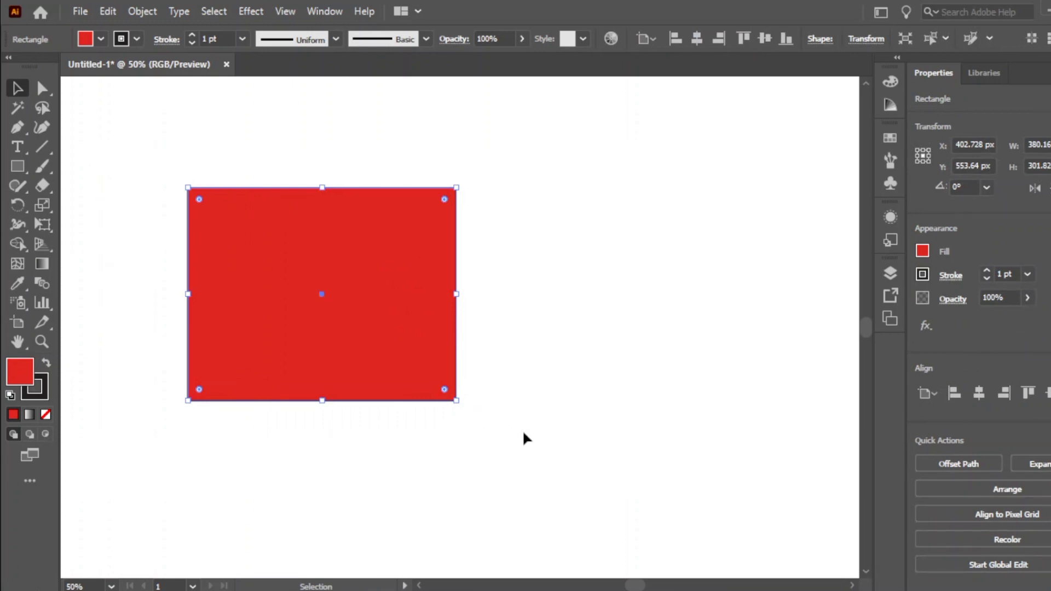
- Start a Drop Shadow effect on the red rectangle and place its settings dialog beside the shape
left_click(249, 11)
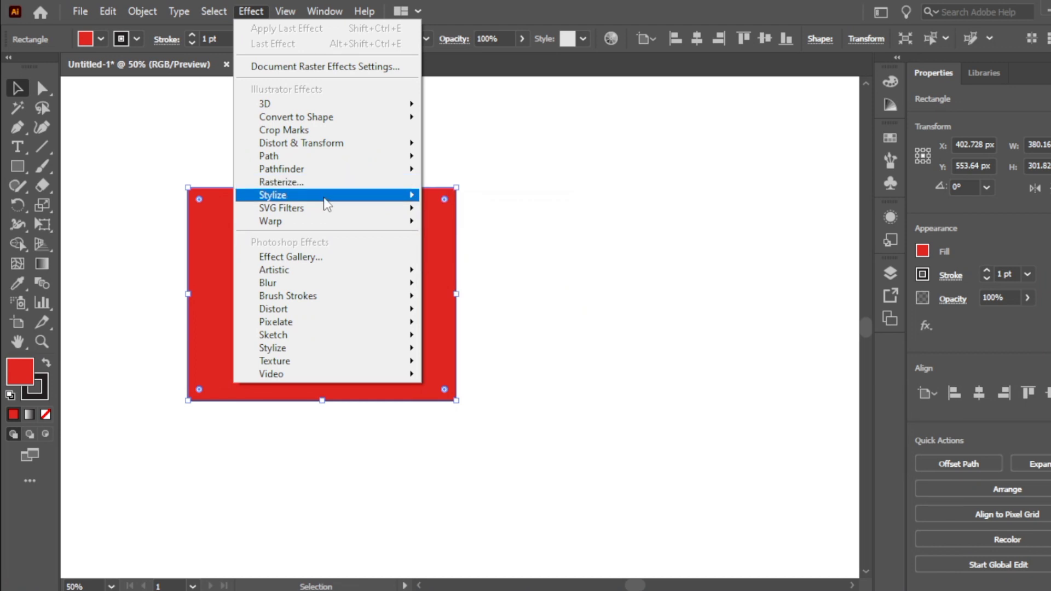
mouse_move(327, 203)
left_click(457, 202)
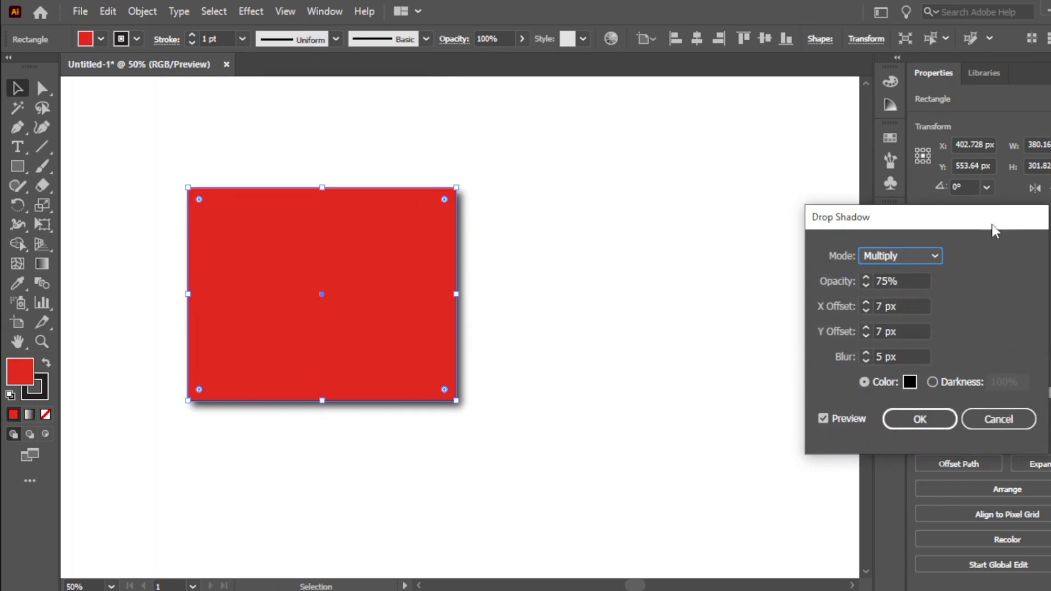
left_click_drag(994, 230, 733, 173)
- Try the Screen, Overlay and Hard Light blend modes on the shadow, comparing it with the preview off and on
left_click(677, 198)
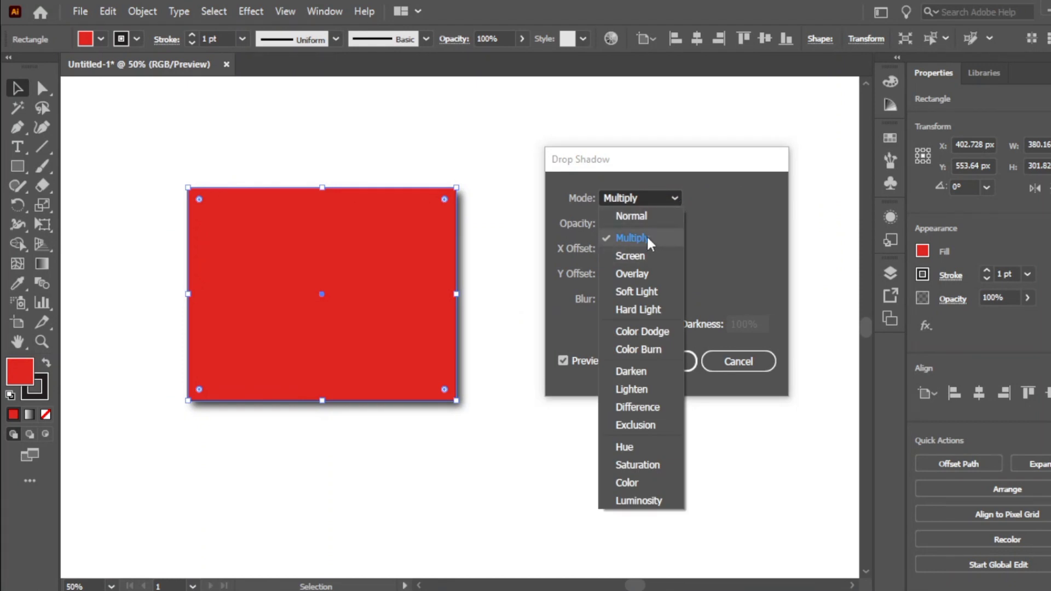
left_click(643, 256)
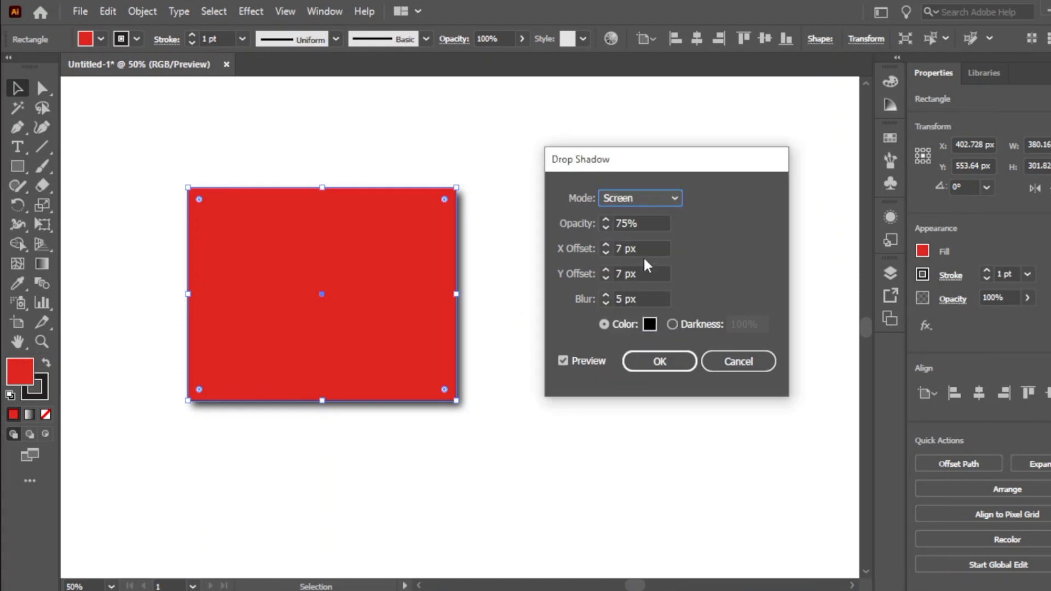
left_click(564, 360)
left_click(563, 360)
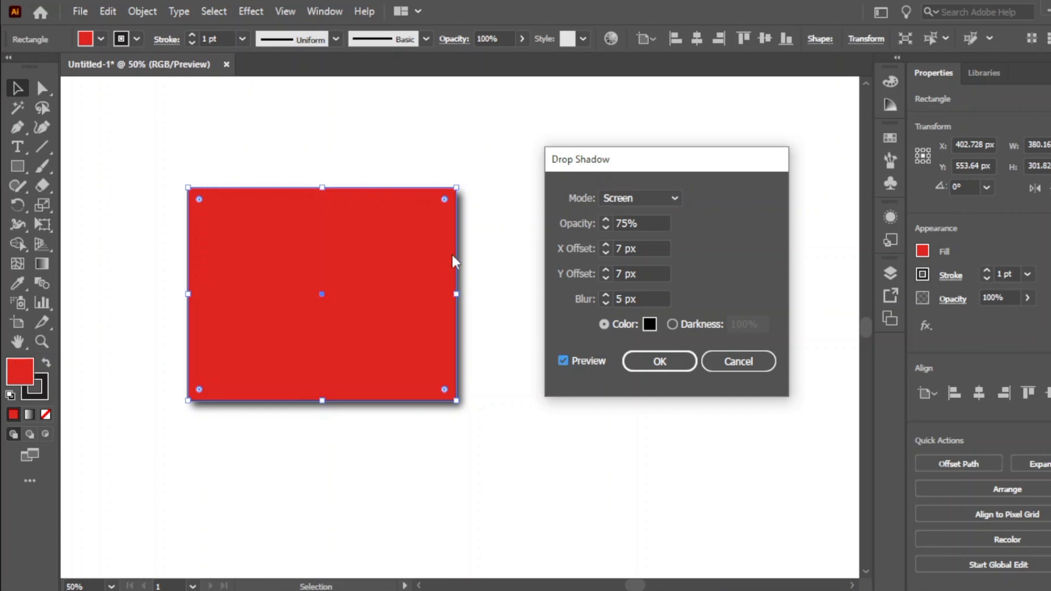
left_click(676, 198)
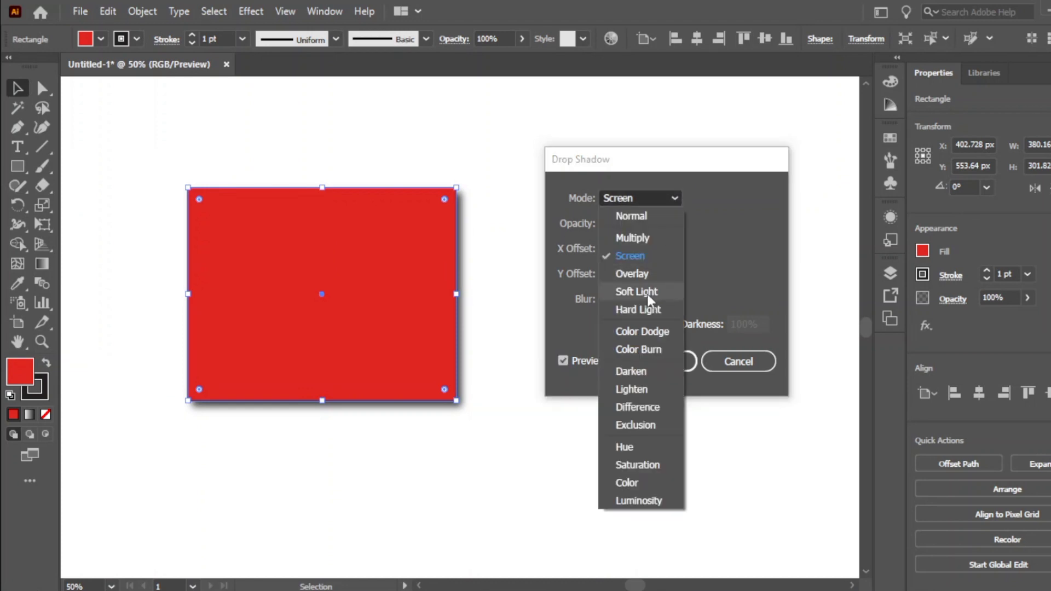
left_click(640, 274)
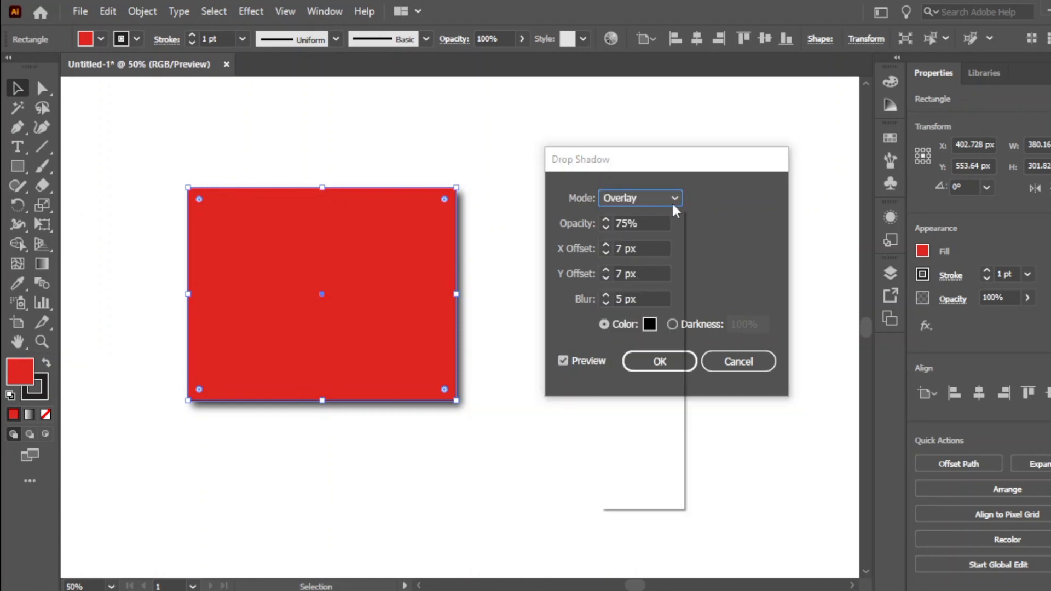
left_click(672, 201)
left_click(643, 312)
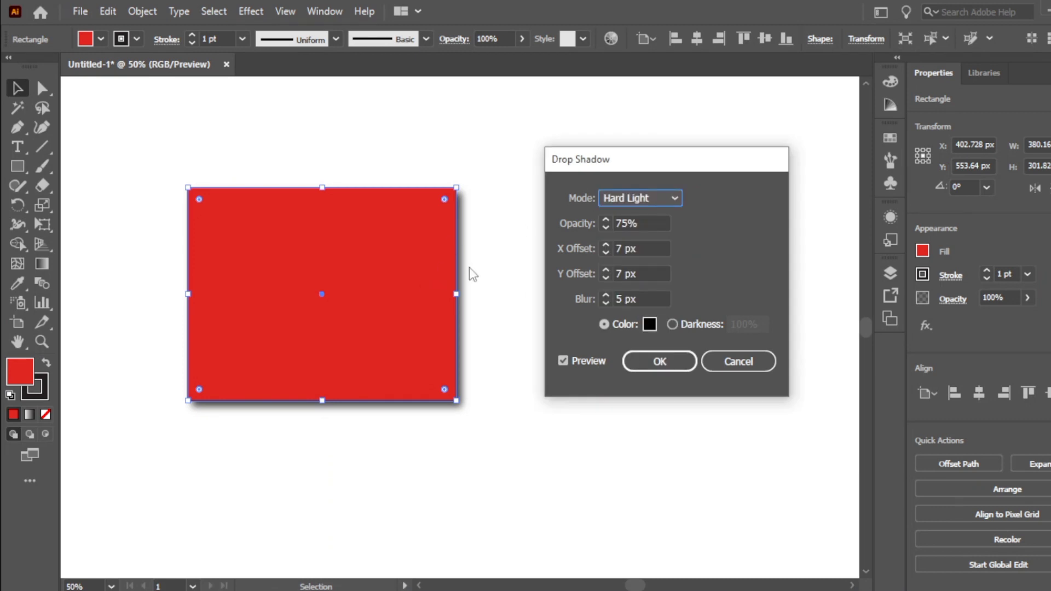
- Set the shadow's blend mode to Normal and its opacity to 71%
left_click(675, 194)
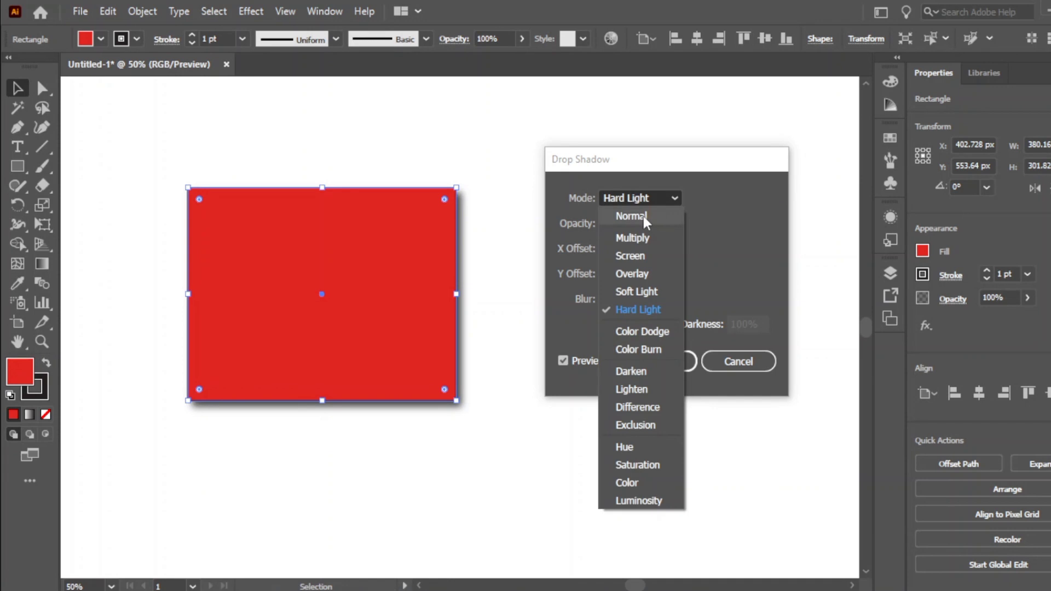
left_click(643, 214)
left_click(605, 220)
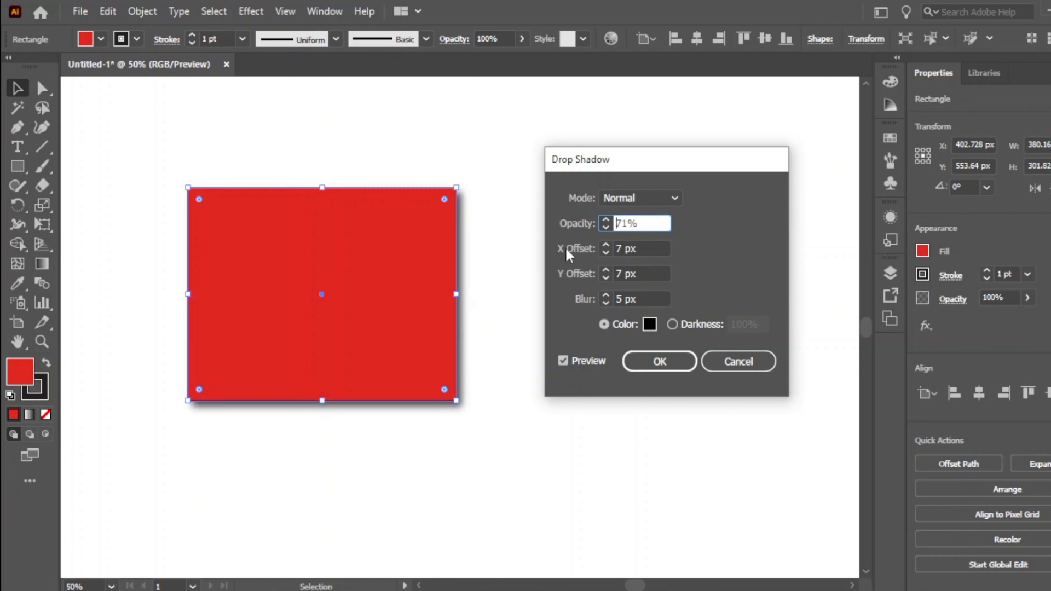
- Set the shadow's X offset to 19 px
left_click(605, 245)
left_click(606, 244)
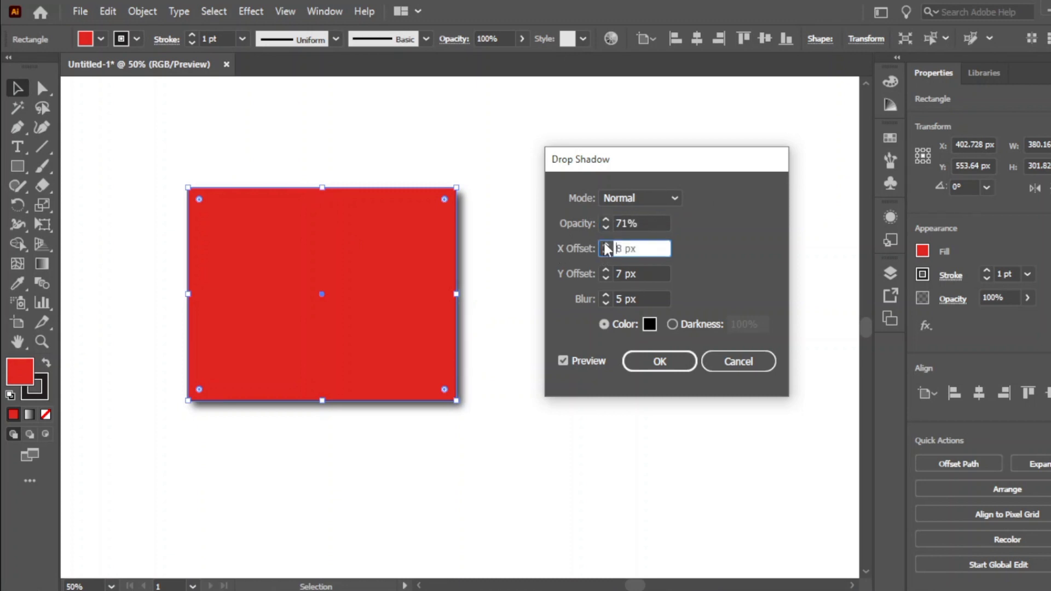
left_click(606, 244)
left_click(605, 244)
left_click(605, 245)
left_click(606, 245)
left_click(605, 245)
left_click(605, 245)
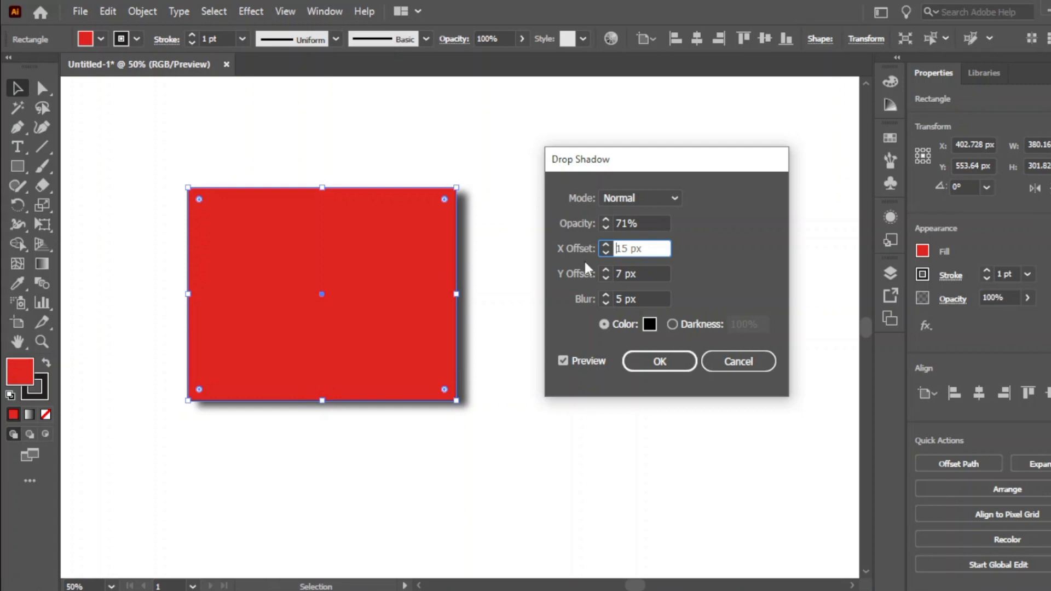
left_click(606, 244)
left_click(605, 245)
left_click(605, 244)
left_click(605, 245)
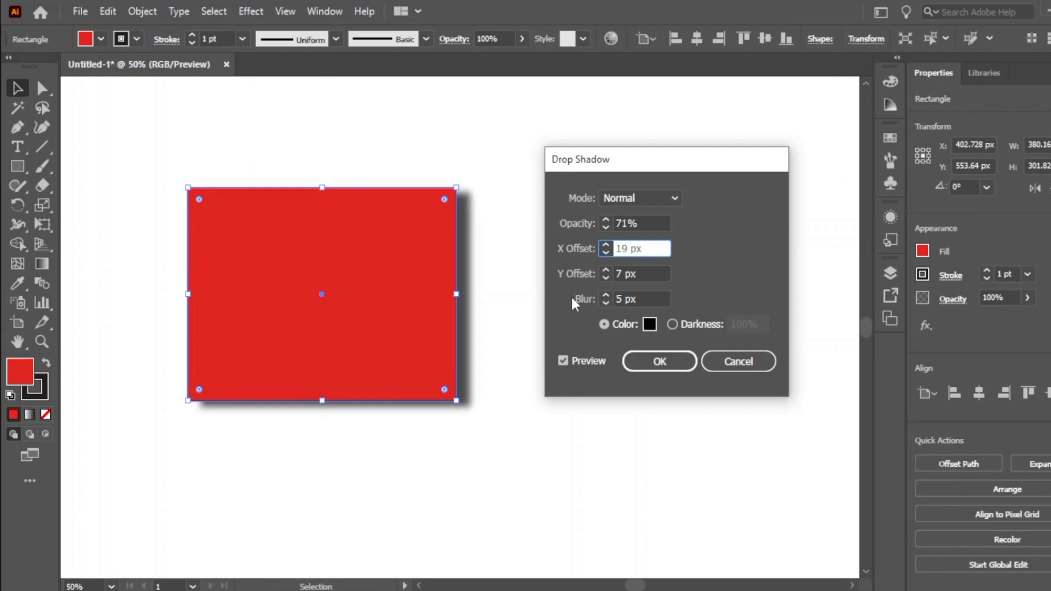
- Set the shadow's Y offset to 20 px
left_click(606, 270)
left_click(605, 270)
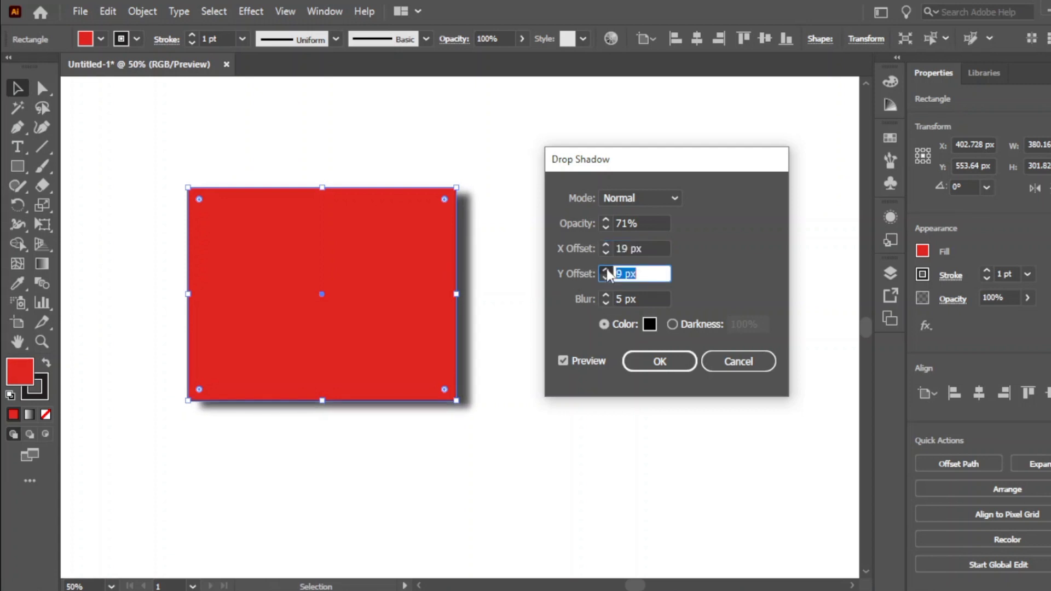
left_click(605, 269)
left_click(606, 270)
left_click(605, 270)
left_click(605, 269)
left_click(605, 270)
left_click(606, 270)
left_click(605, 270)
left_click(606, 270)
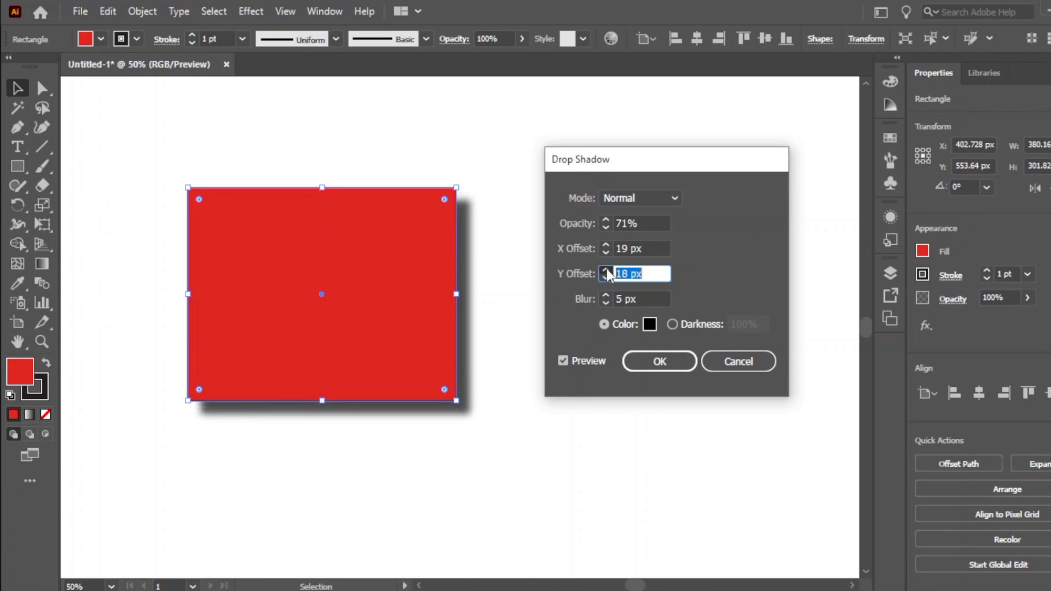
left_click(606, 270)
left_click(606, 270)
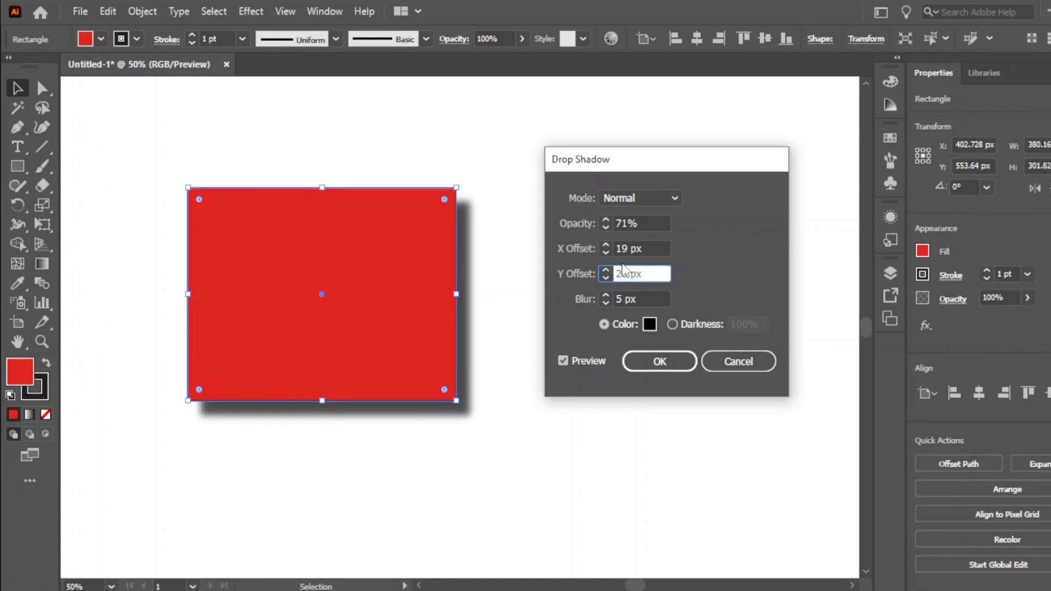
- Try the shadow's blur at 9 px and at 0 px to compare soft and hard edges
left_click(606, 295)
left_click(606, 295)
left_click(605, 295)
left_click(605, 295)
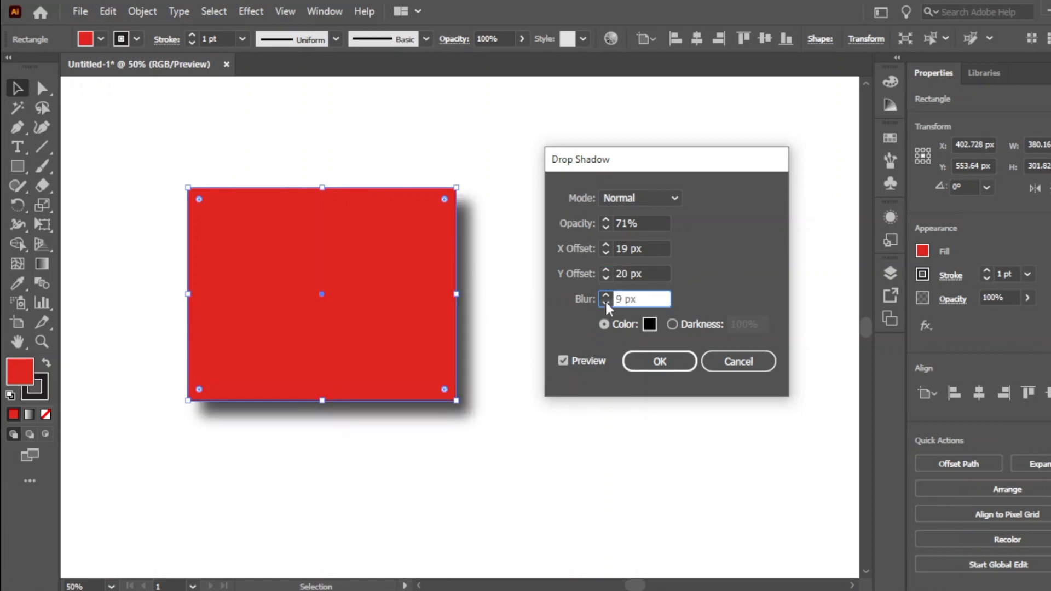
left_click(605, 302)
left_click(605, 301)
left_click(606, 301)
left_click(605, 302)
left_click(605, 302)
left_click(605, 301)
left_click(605, 301)
left_click(605, 302)
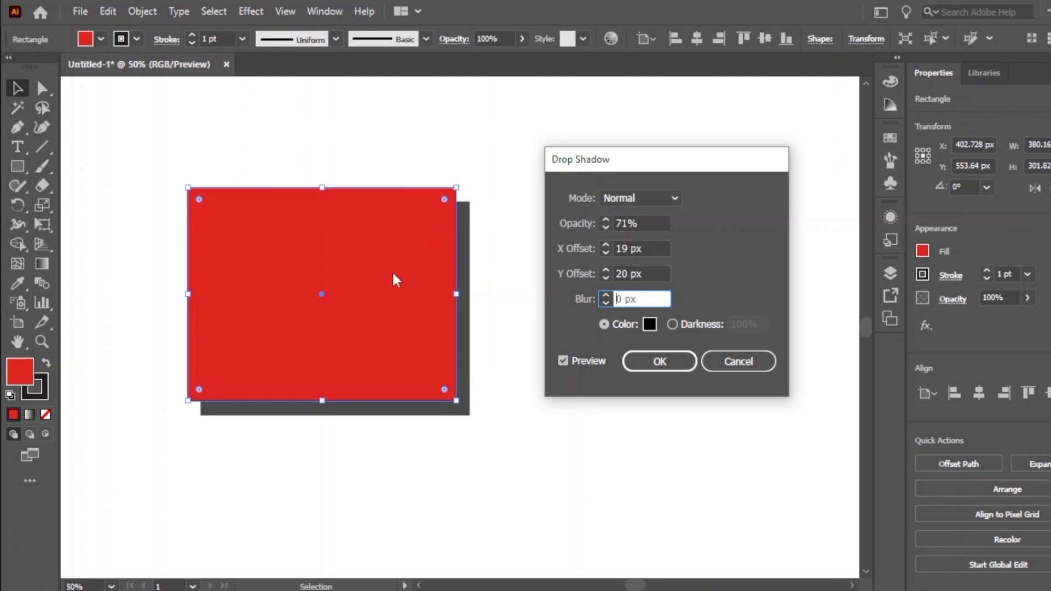
- Set the shadow's blur to 6 px
left_click(606, 294)
left_click(606, 294)
left_click(605, 295)
left_click(605, 294)
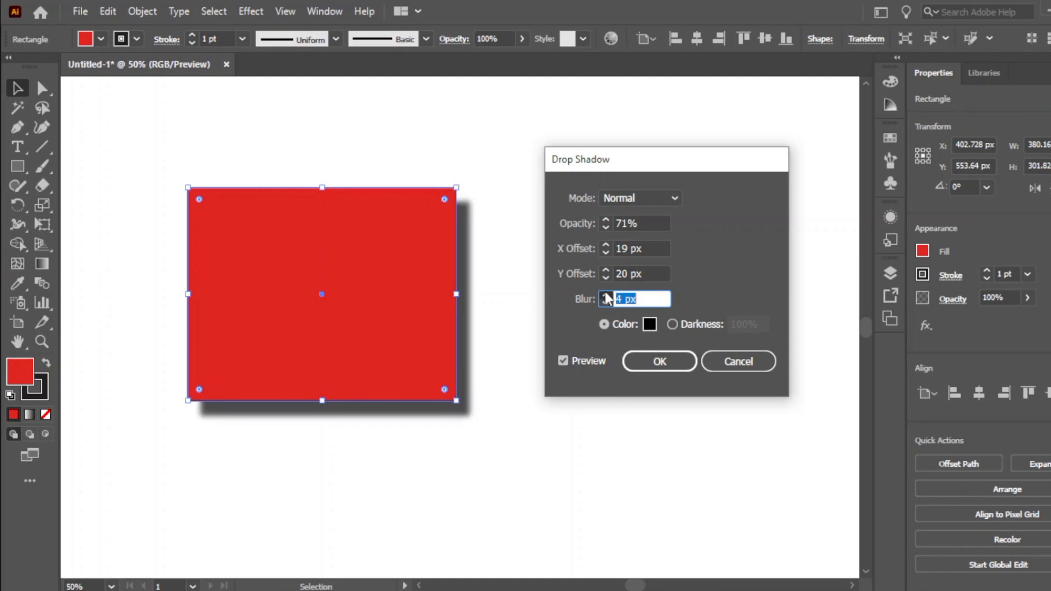
left_click(605, 294)
left_click(606, 295)
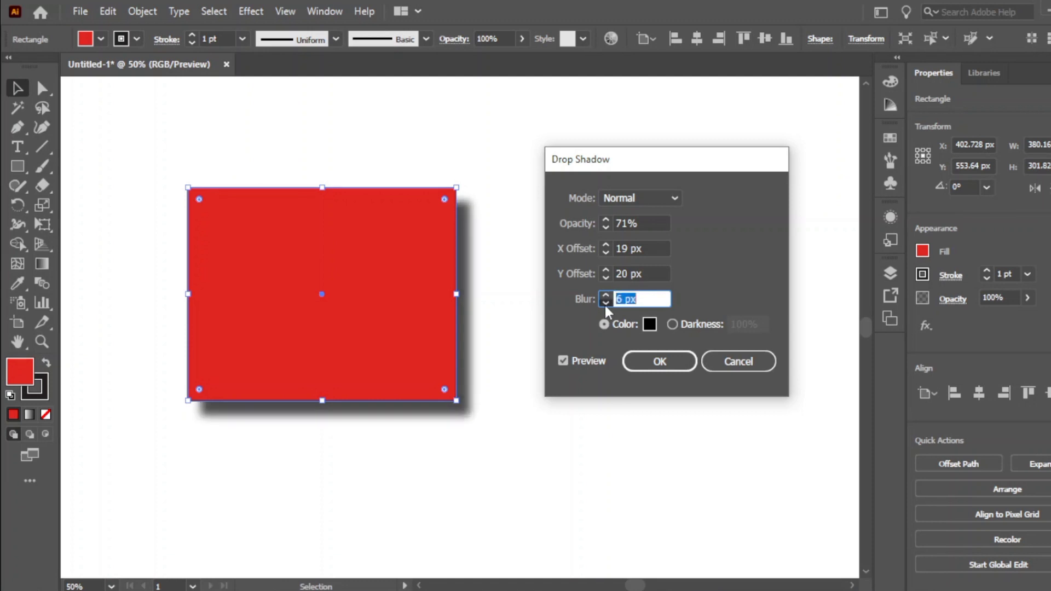
left_click(606, 303)
left_click(606, 296)
- Try a saturated blue (#2532D6) as the shadow color
left_click(648, 326)
left_click(462, 253)
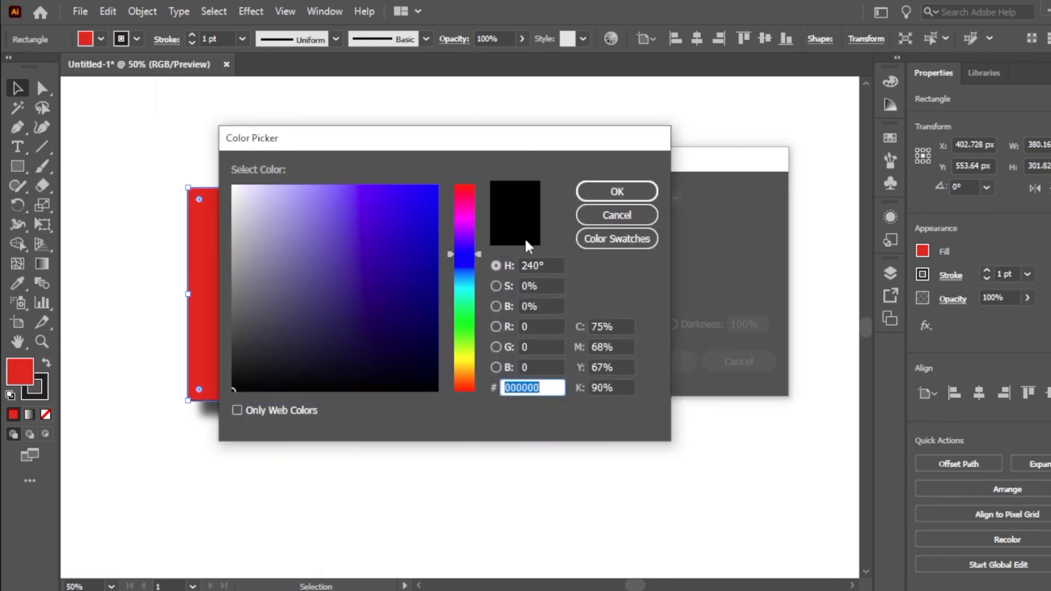
left_click(591, 198)
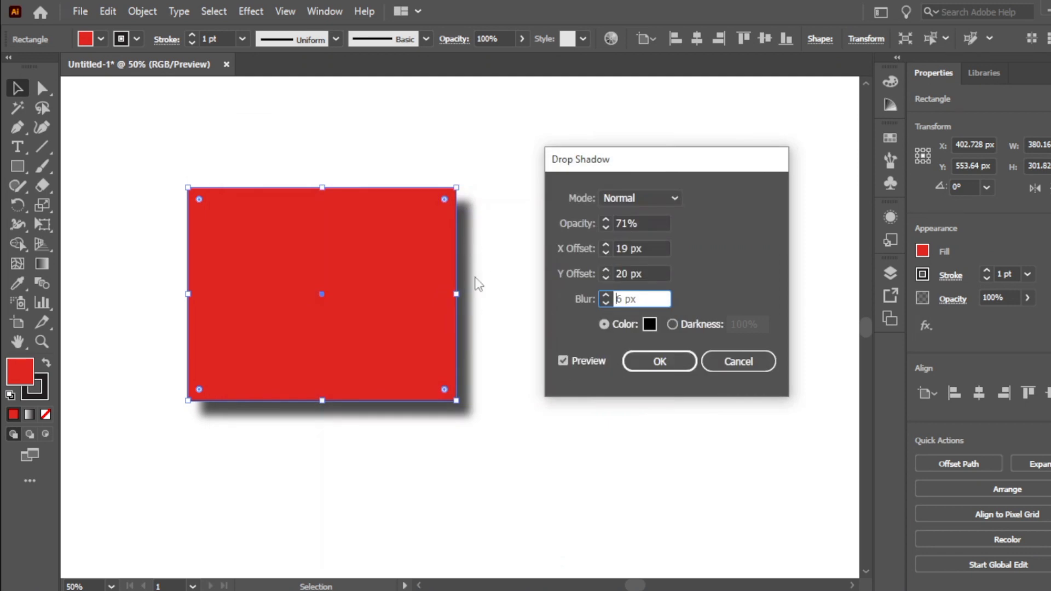
left_click(649, 324)
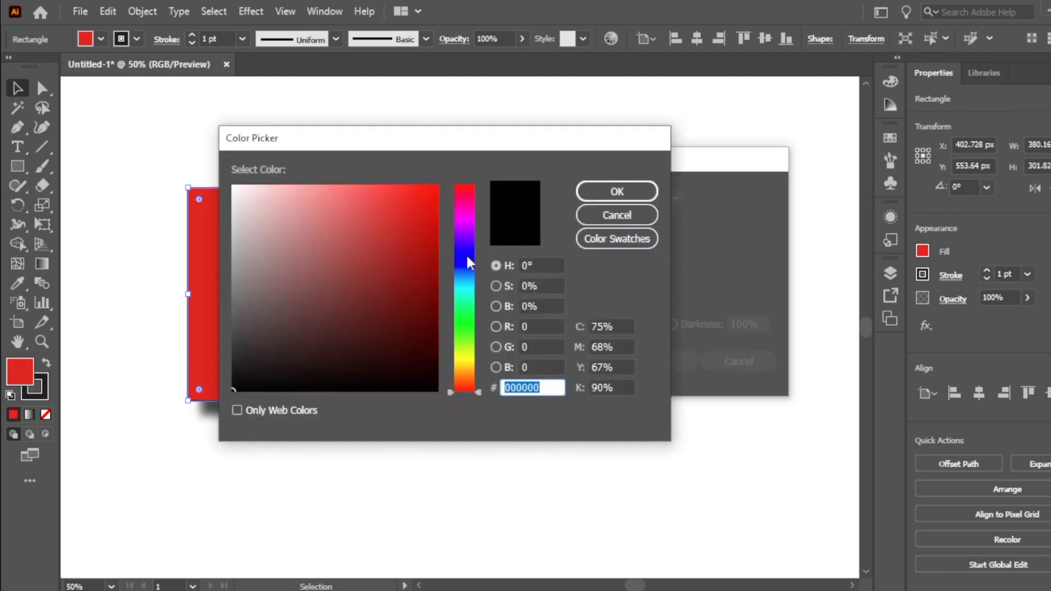
left_click(467, 257)
left_click(406, 217)
left_click(596, 189)
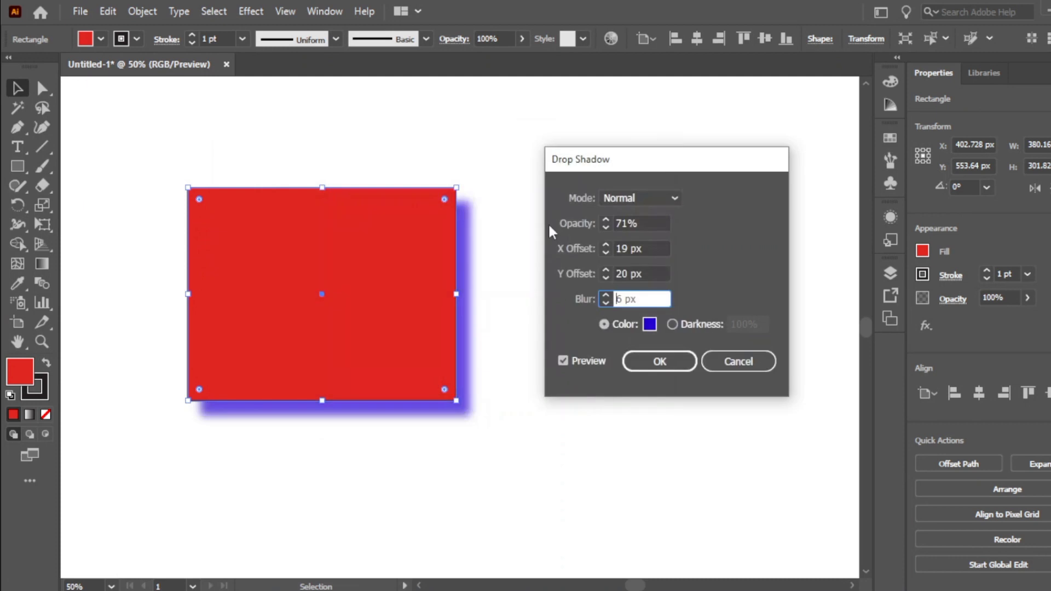
- Set the shadow color to a muted grayish blue and apply the Drop Shadow effect to the rectangle
left_click(649, 324)
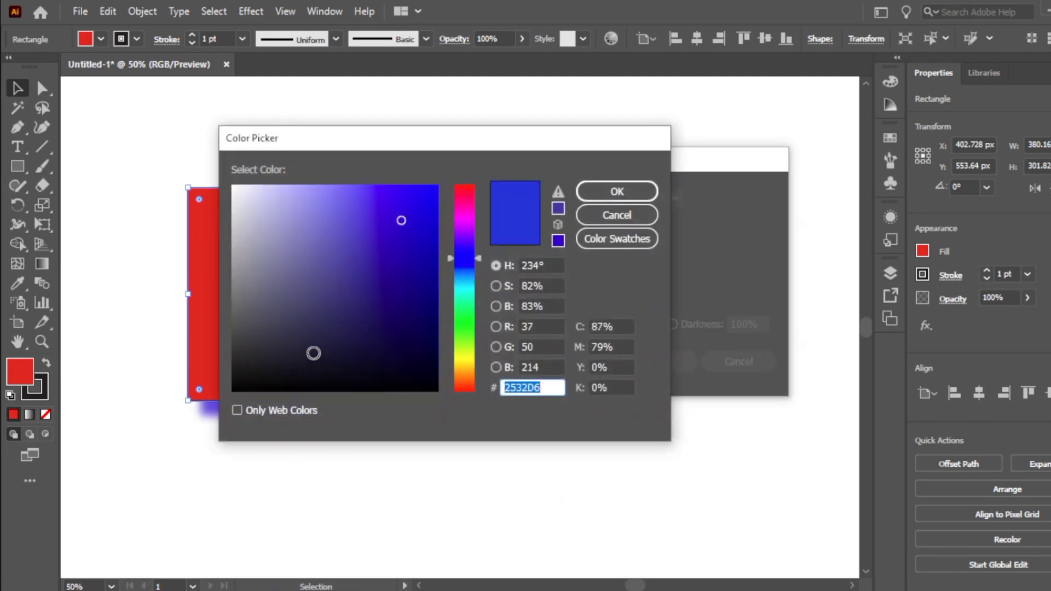
left_click(312, 355)
left_click(290, 324)
left_click(283, 318)
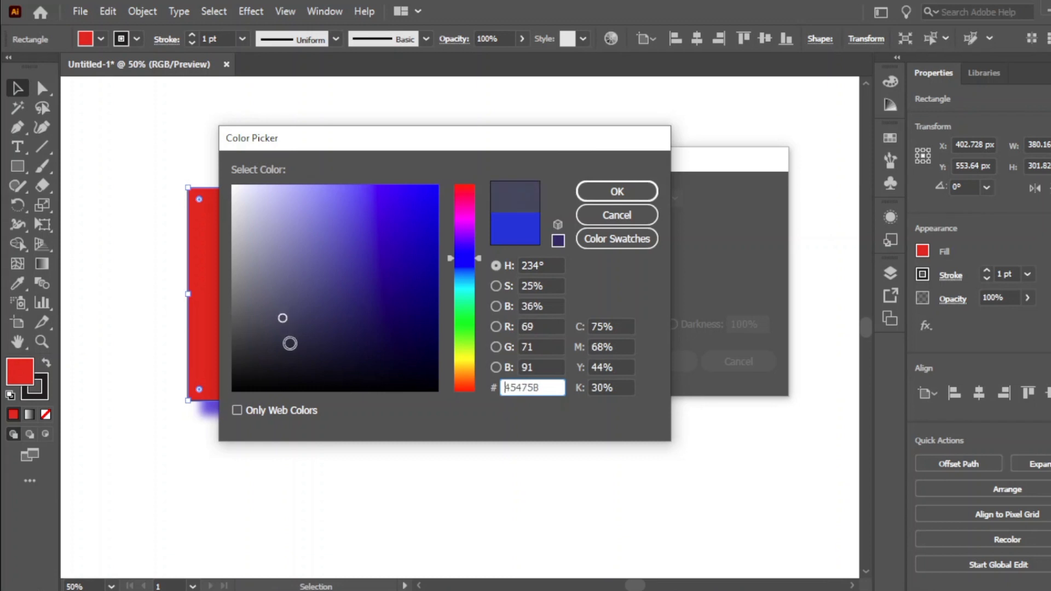
left_click(266, 322)
left_click(617, 191)
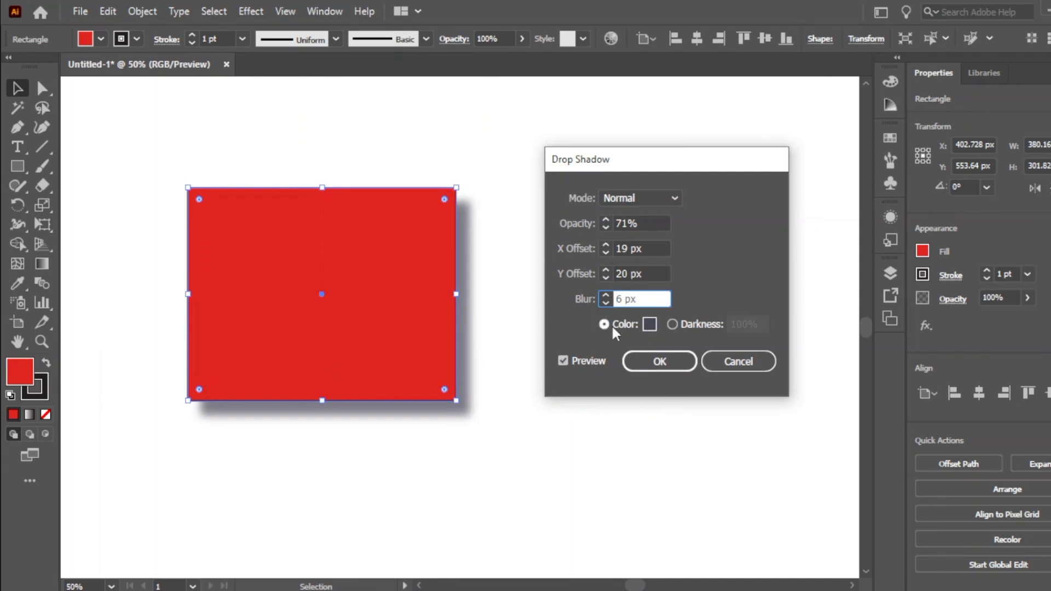
left_click(659, 364)
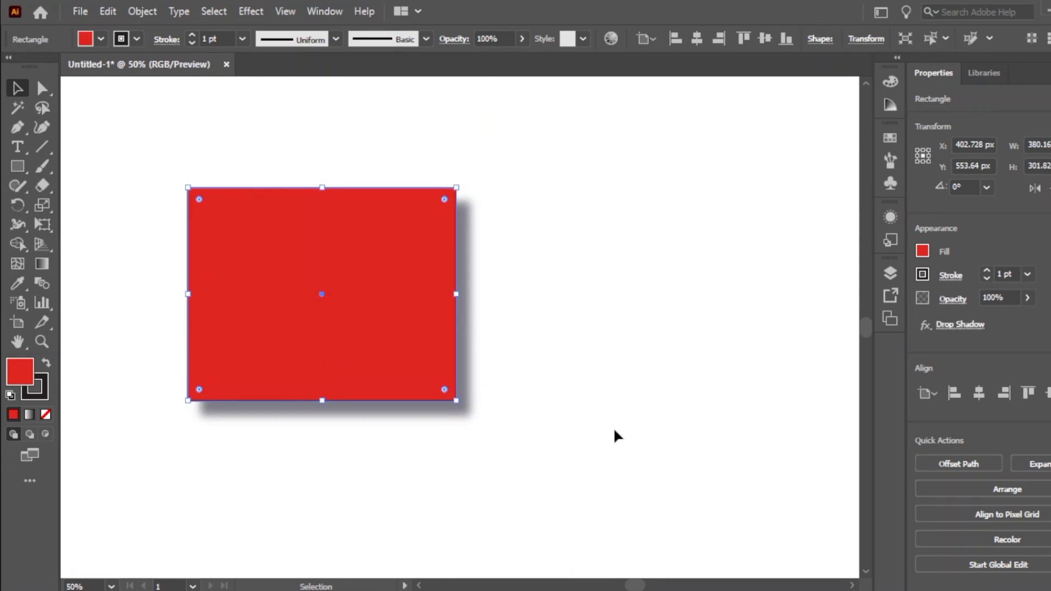
- Deselect the rectangle to view its shadow, reselect it, and remove the Drop Shadow effect
left_click(663, 452)
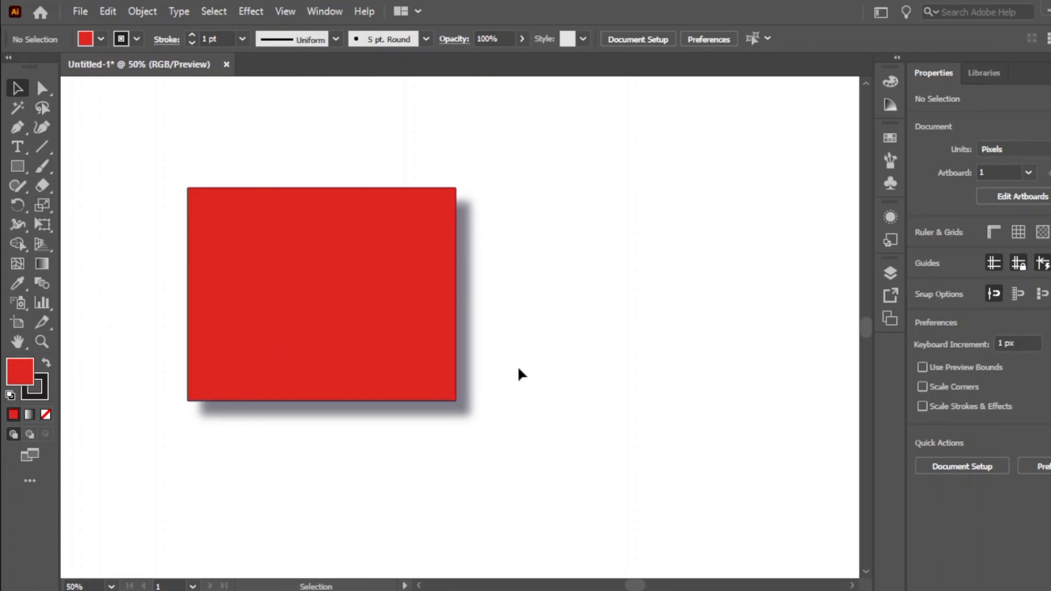
left_click(370, 331)
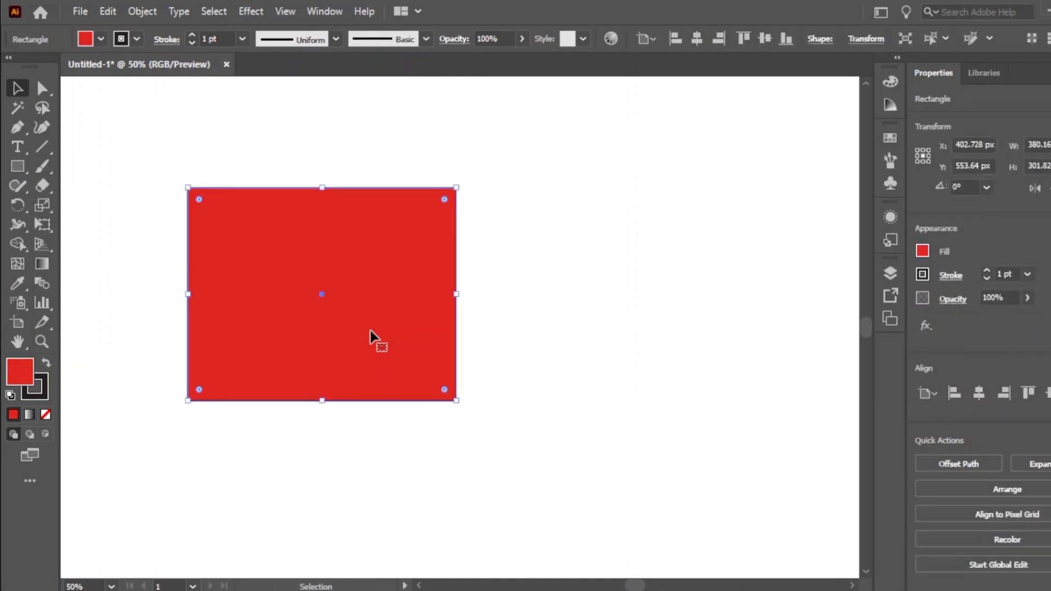
- Preview the Feather effect on the rectangle and raise its radius to 11 px, keeping the artwork unobstructed
left_click(250, 11)
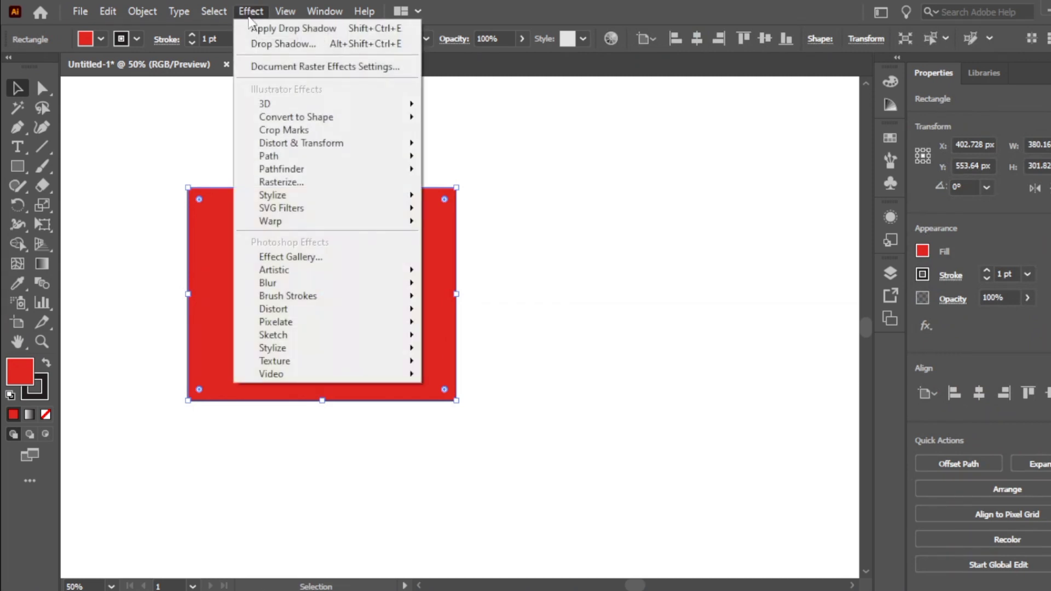
mouse_move(279, 197)
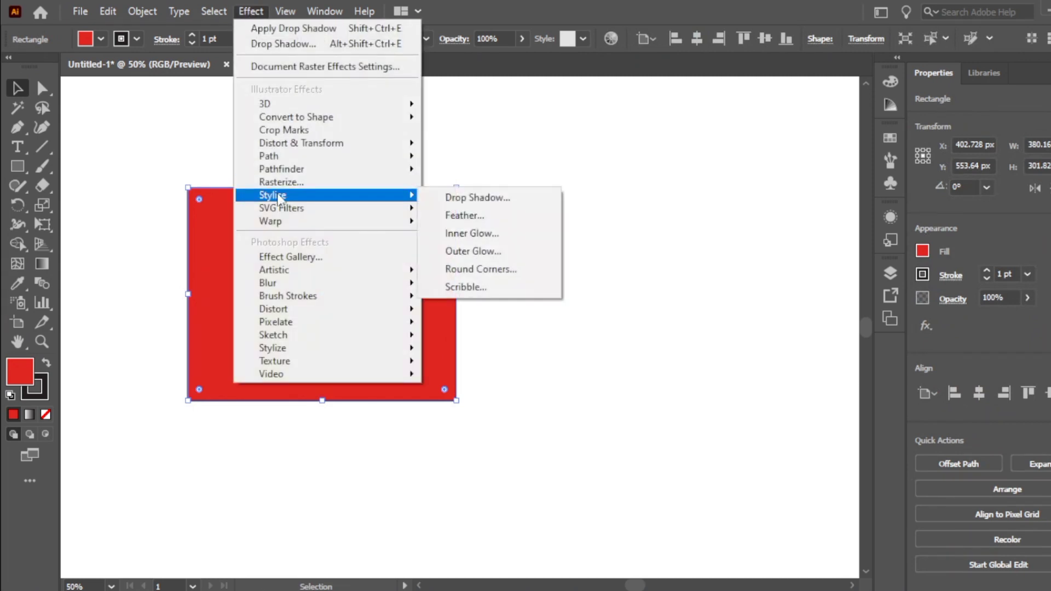
left_click(475, 217)
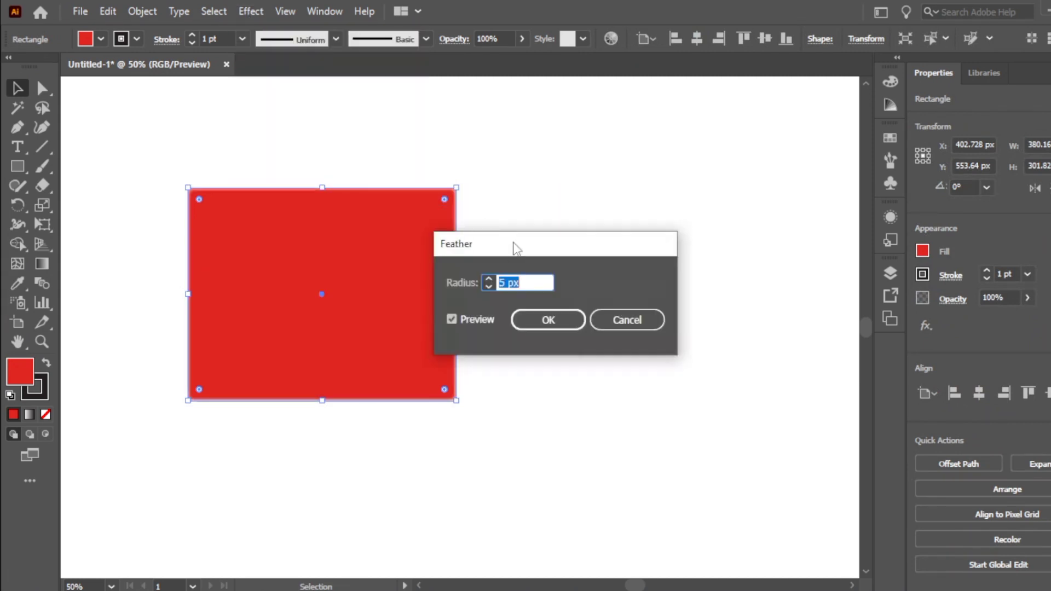
left_click_drag(511, 244, 652, 176)
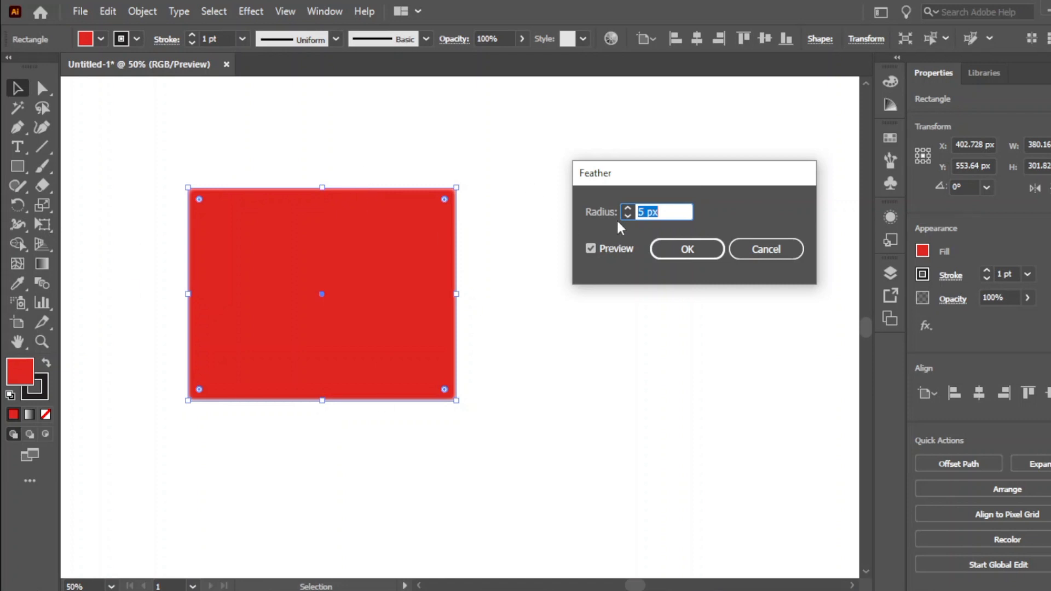
left_click(627, 209)
left_click(627, 209)
left_click(627, 209)
left_click(627, 209)
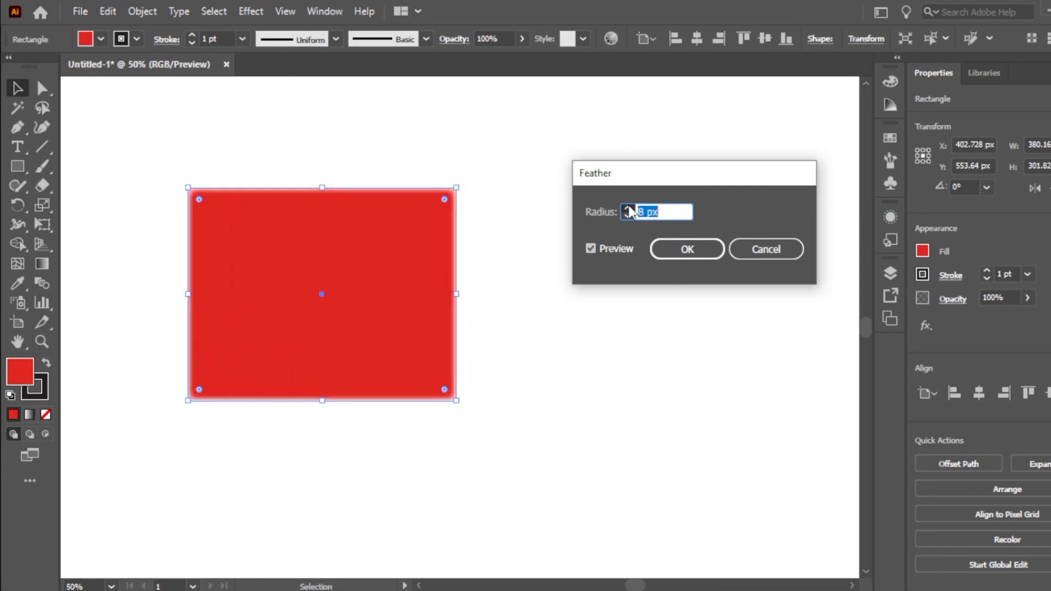
left_click(627, 208)
left_click(627, 208)
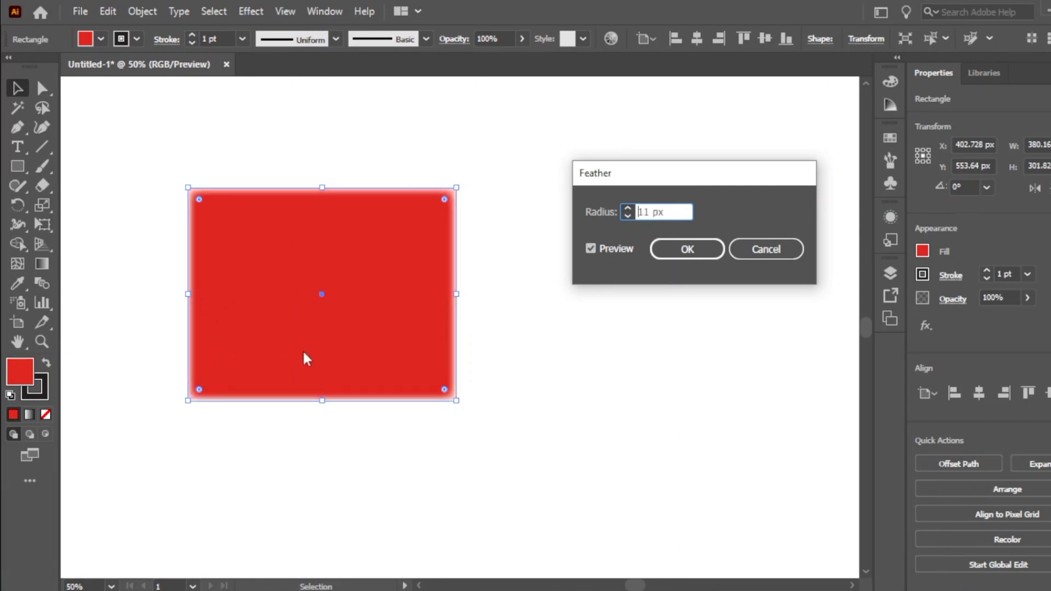
- Raise the feather radius through 18 px to 32 px to try much softer rectangle edges
left_click(627, 209)
left_click(628, 209)
left_click(628, 209)
left_click(628, 208)
left_click(628, 208)
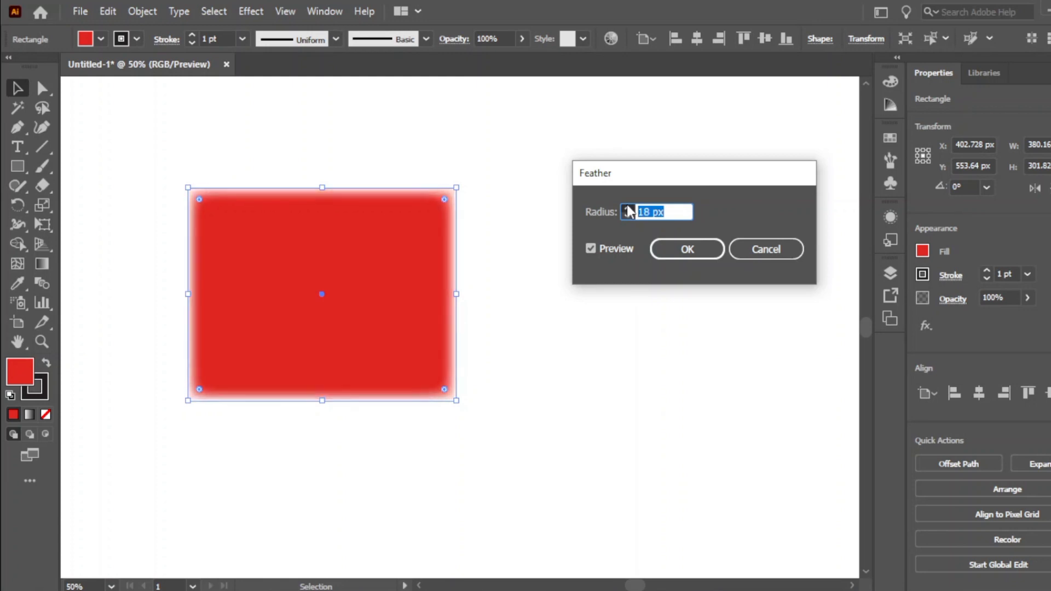
left_click(628, 209)
left_click(628, 208)
left_click(628, 208)
left_click(627, 209)
left_click(628, 209)
left_click(628, 209)
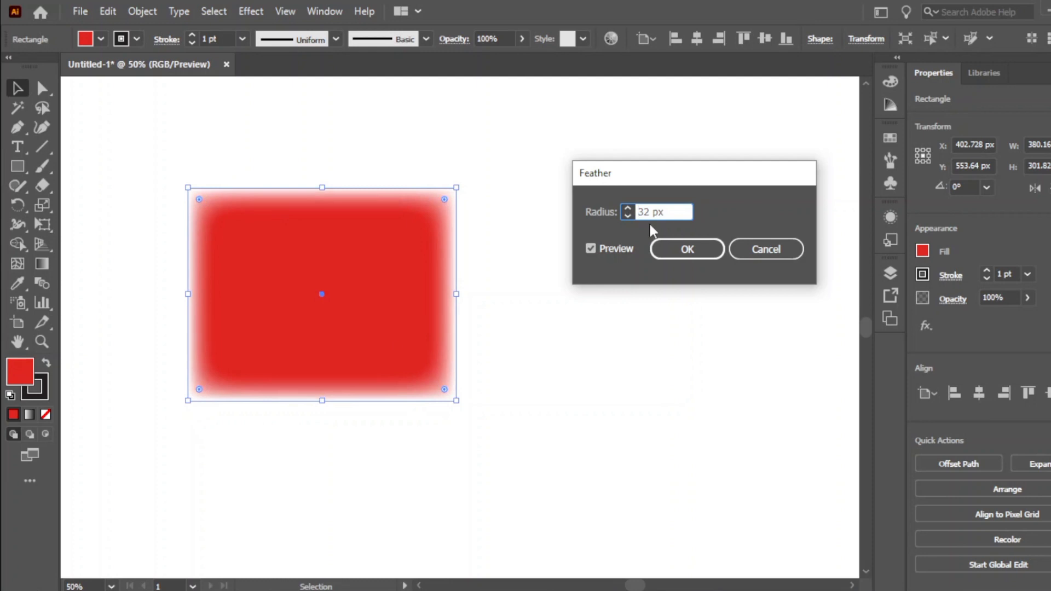
left_click(628, 208)
left_click(628, 208)
- Lower the feather radius through 20 px to 11 px to compare sharper edges
left_click(627, 215)
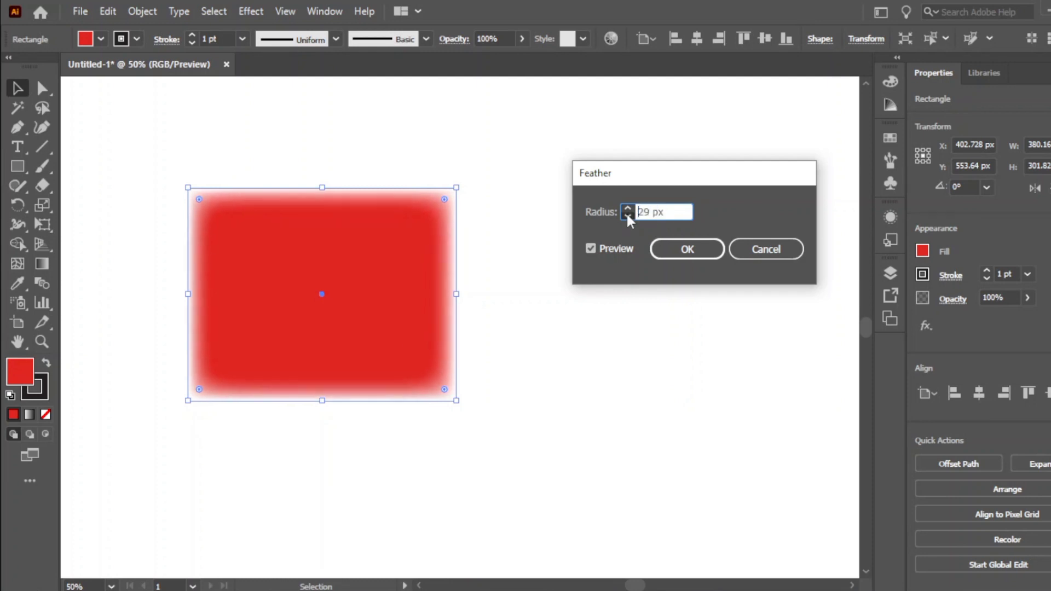
left_click(627, 215)
left_click(628, 216)
left_click(628, 215)
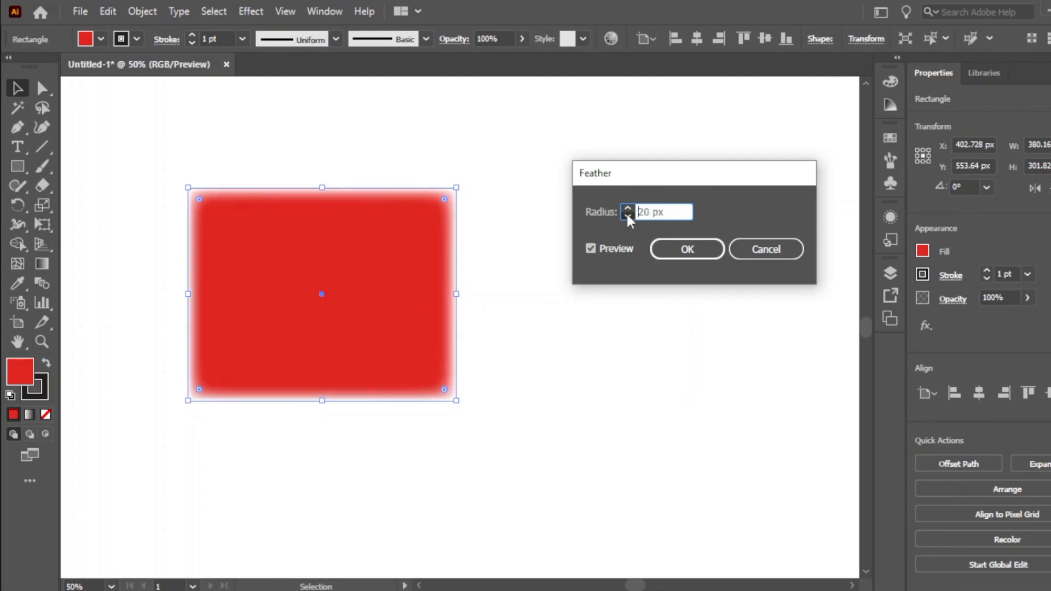
left_click(627, 215)
left_click(627, 215)
left_click(628, 215)
left_click(627, 215)
left_click(627, 215)
left_click(627, 215)
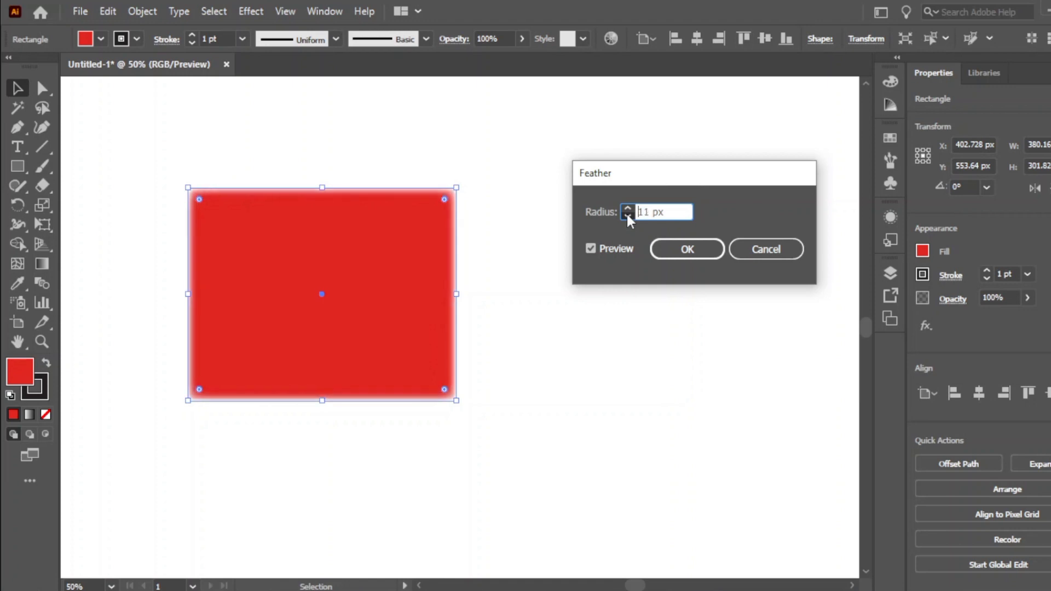
- Try feather radii of 9 px and 16 px, and cancel the Feather effect
left_click(628, 215)
left_click(627, 216)
left_click(628, 208)
left_click(628, 208)
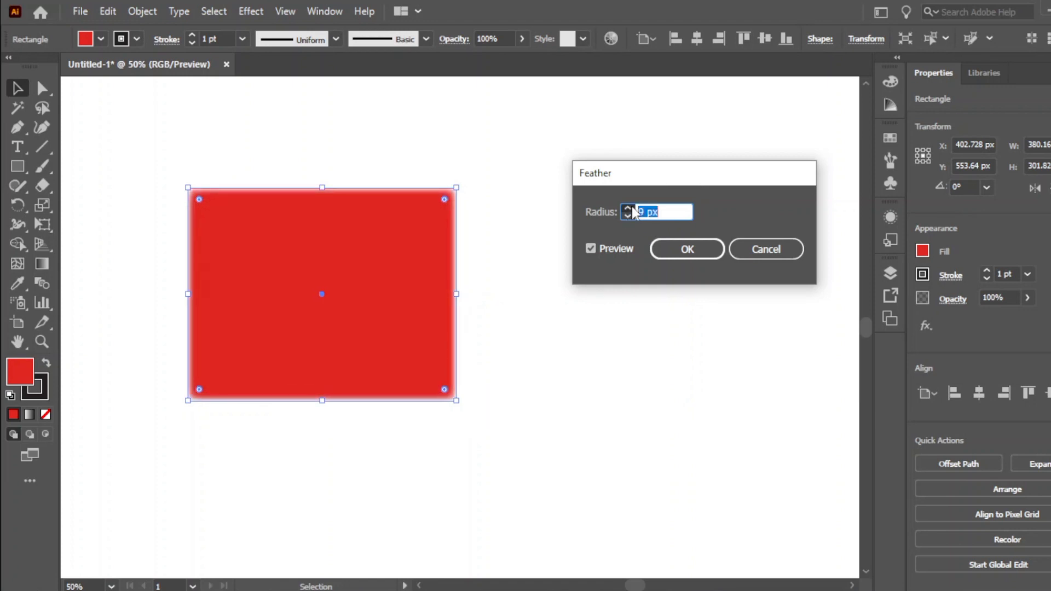
left_click(629, 208)
left_click(628, 208)
left_click(628, 208)
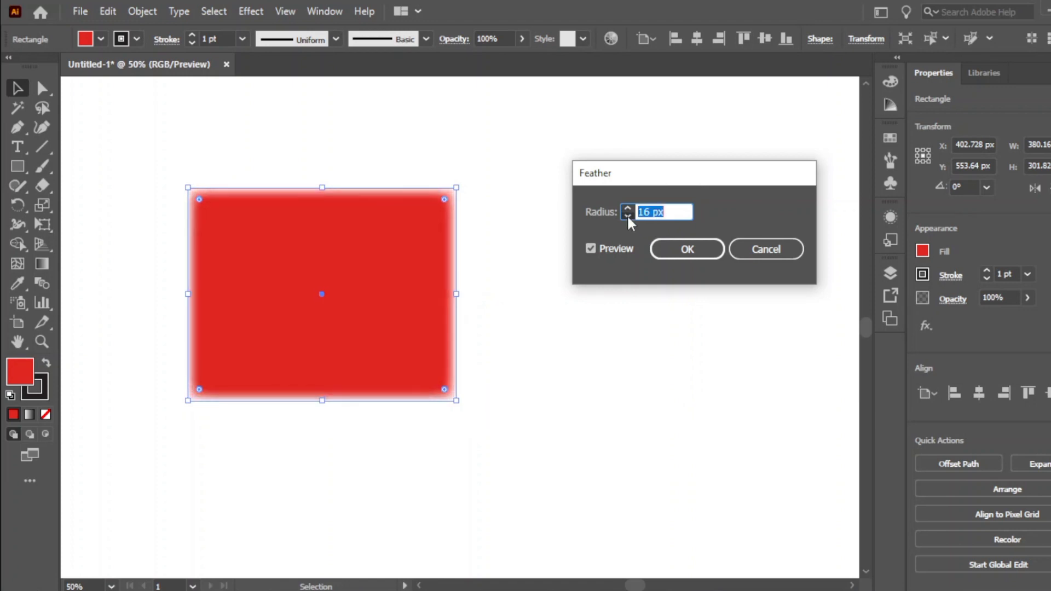
left_click(627, 215)
left_click(627, 215)
left_click(627, 215)
left_click(627, 215)
left_click(761, 249)
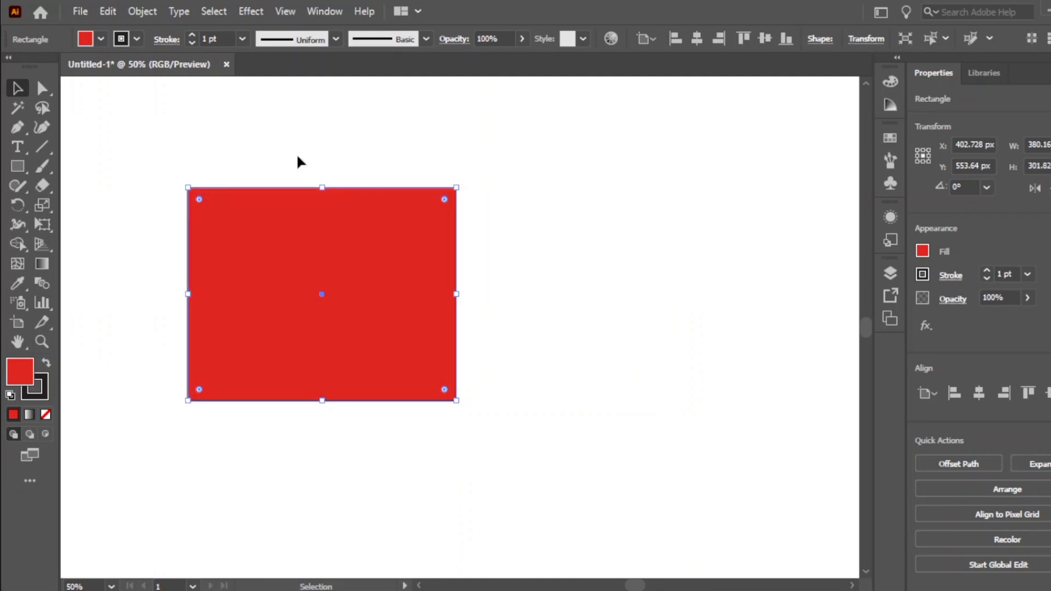
- Preview the Inner Glow effect on the rectangle and compare the Edge and Center options, leaving Center selected
left_click(251, 11)
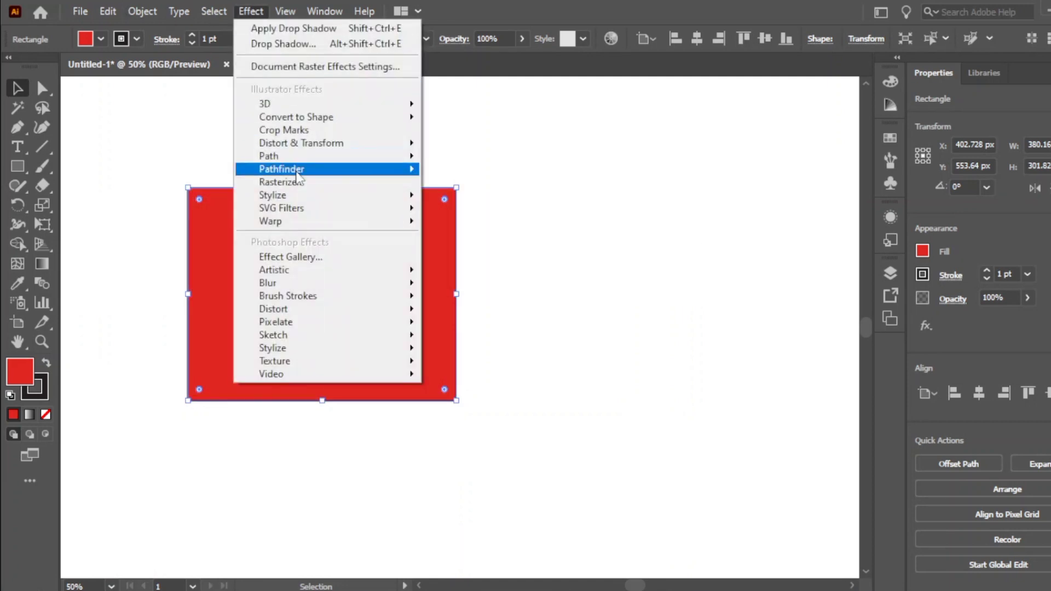
mouse_move(305, 202)
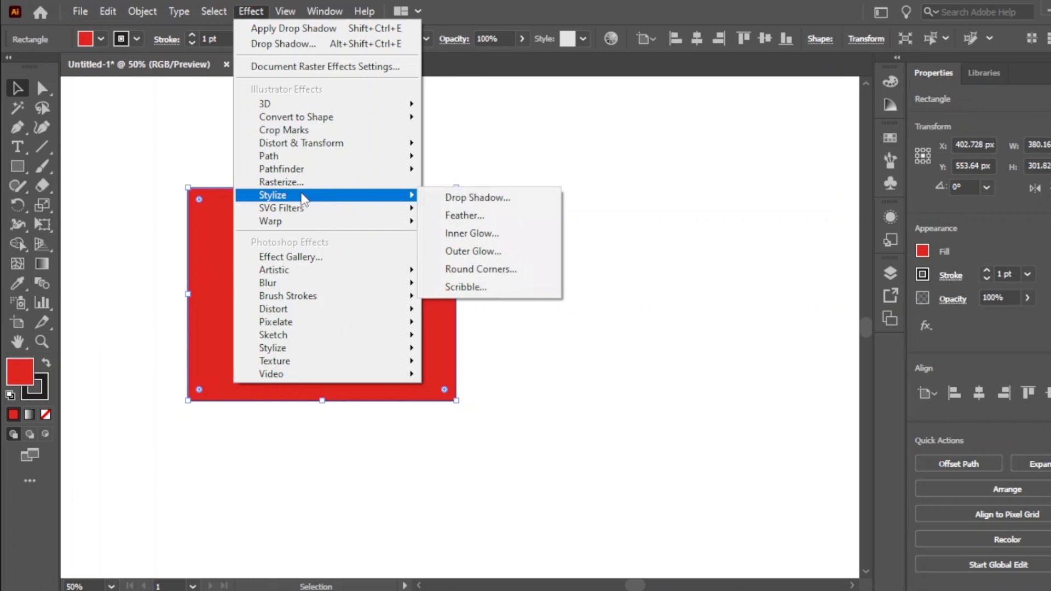
left_click(449, 234)
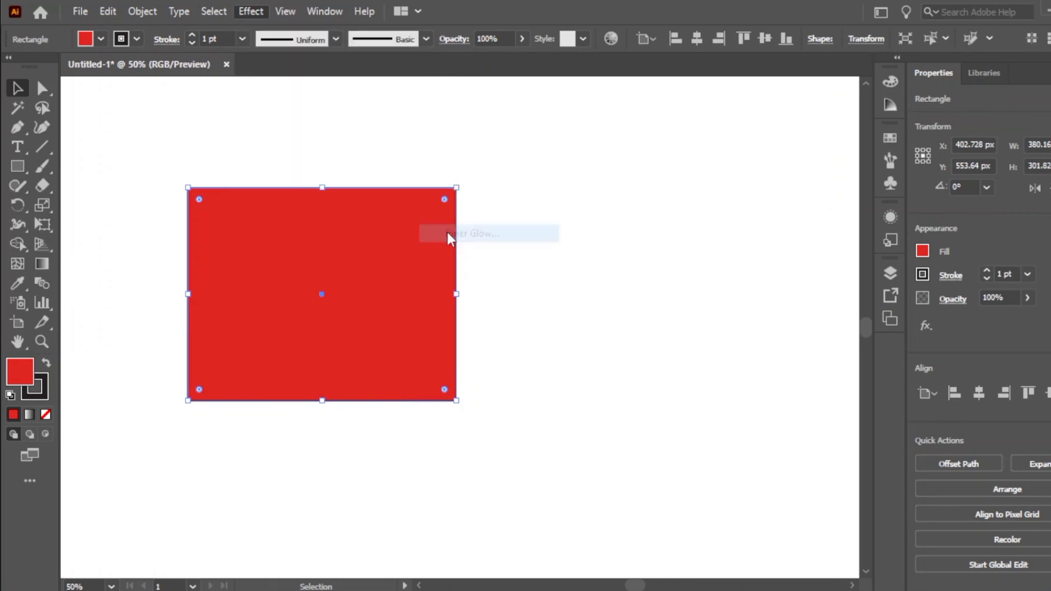
left_click_drag(520, 209, 631, 146)
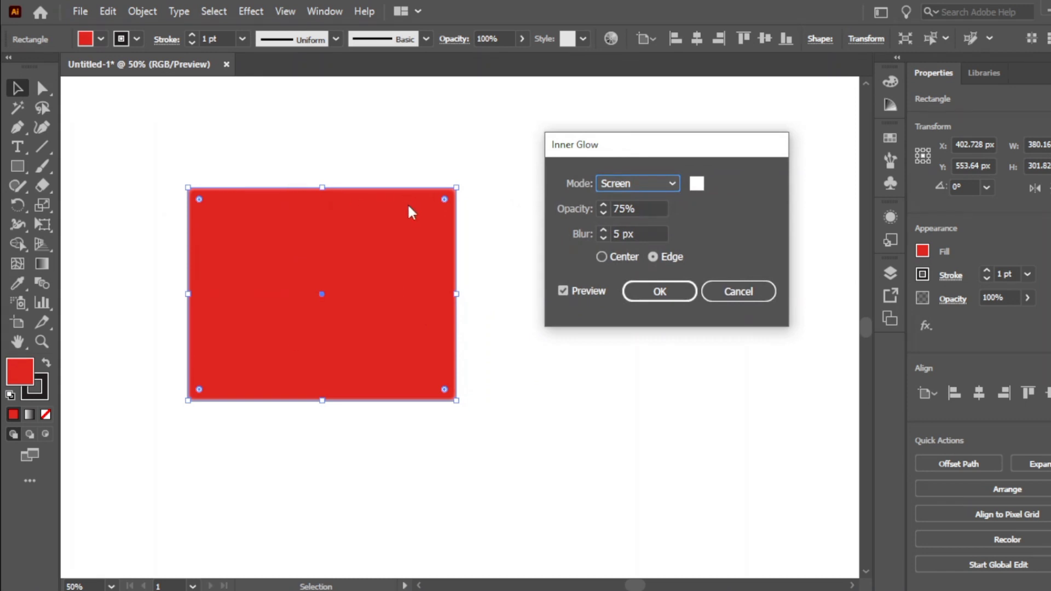
left_click(600, 256)
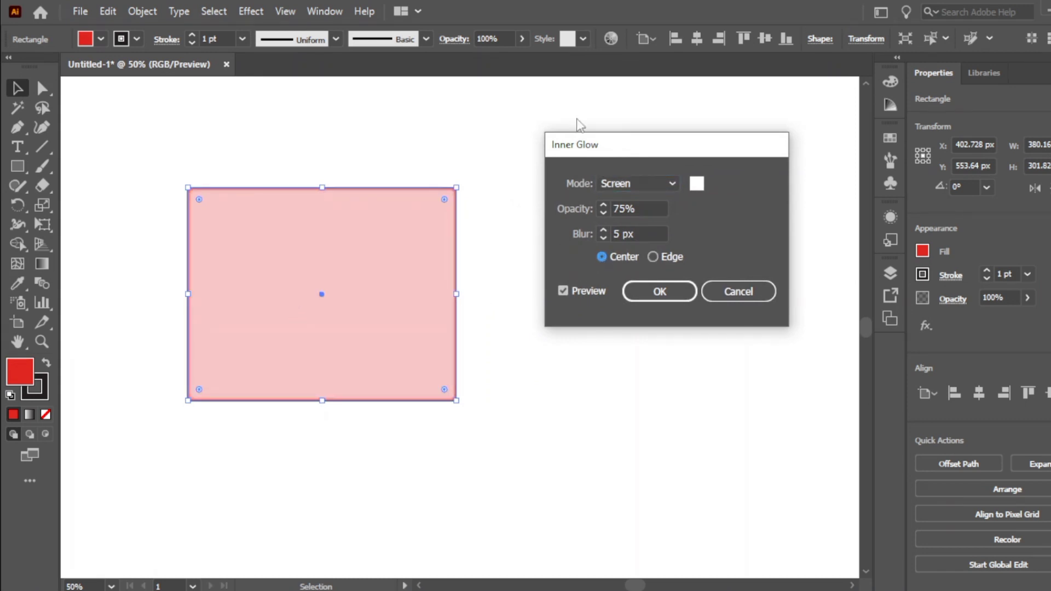
left_click(654, 256)
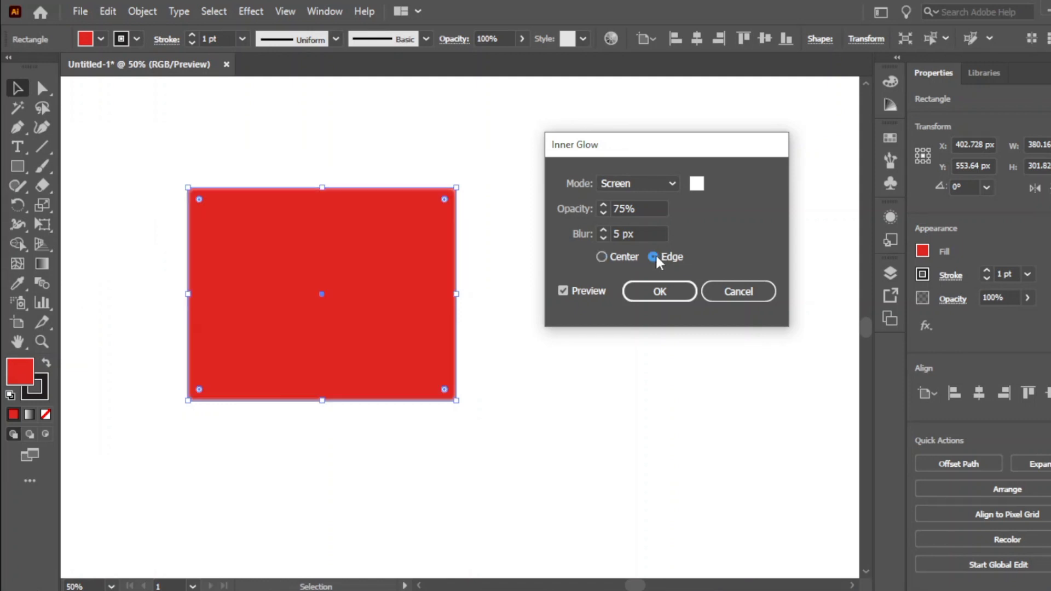
left_click(601, 257)
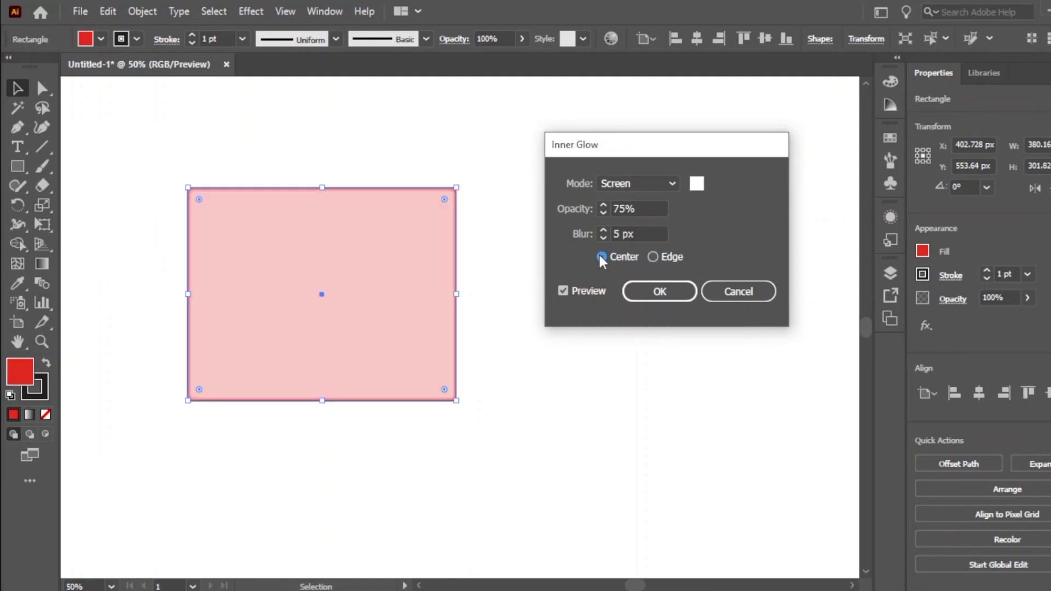
- Set the inner glow color to a saturated blue
left_click(696, 184)
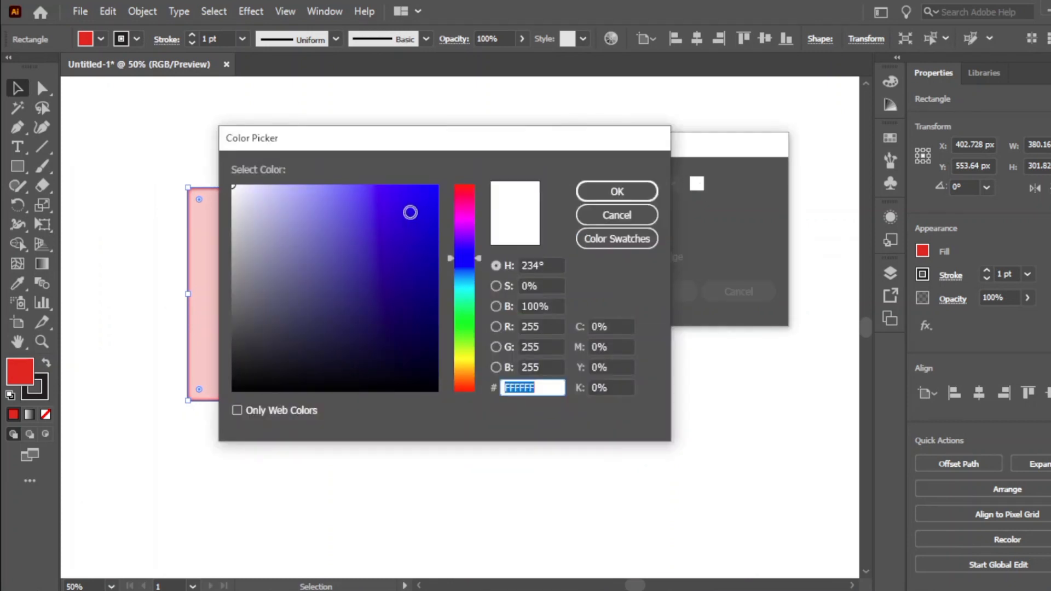
left_click(410, 213)
left_click(593, 195)
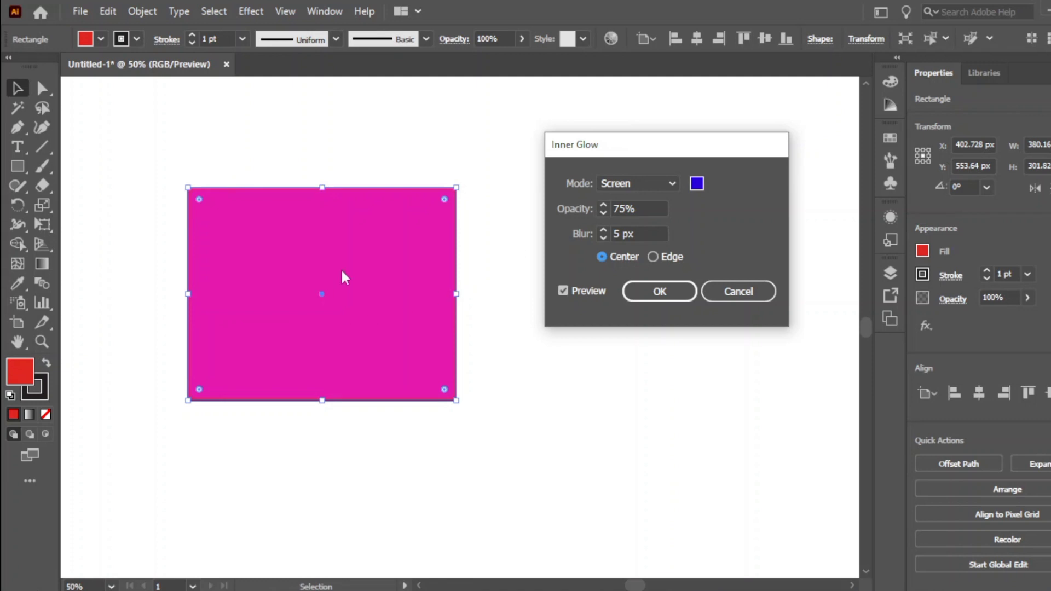
- Switch the inner glow to Edge, try a 1 px blur, and set the blur to 13 px
left_click(653, 257)
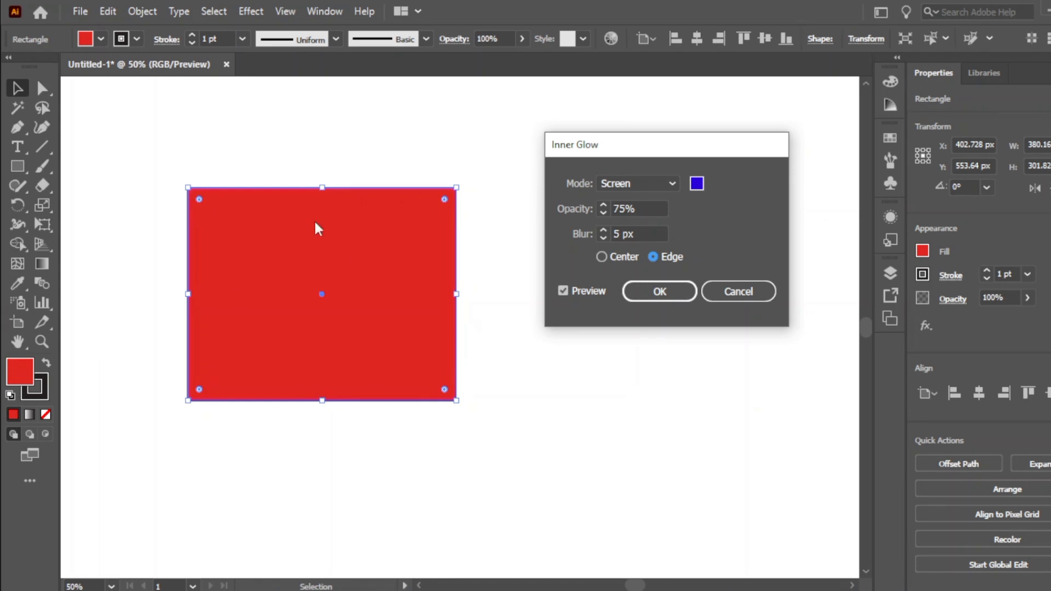
left_click(603, 237)
left_click(604, 237)
left_click(603, 237)
left_click(603, 237)
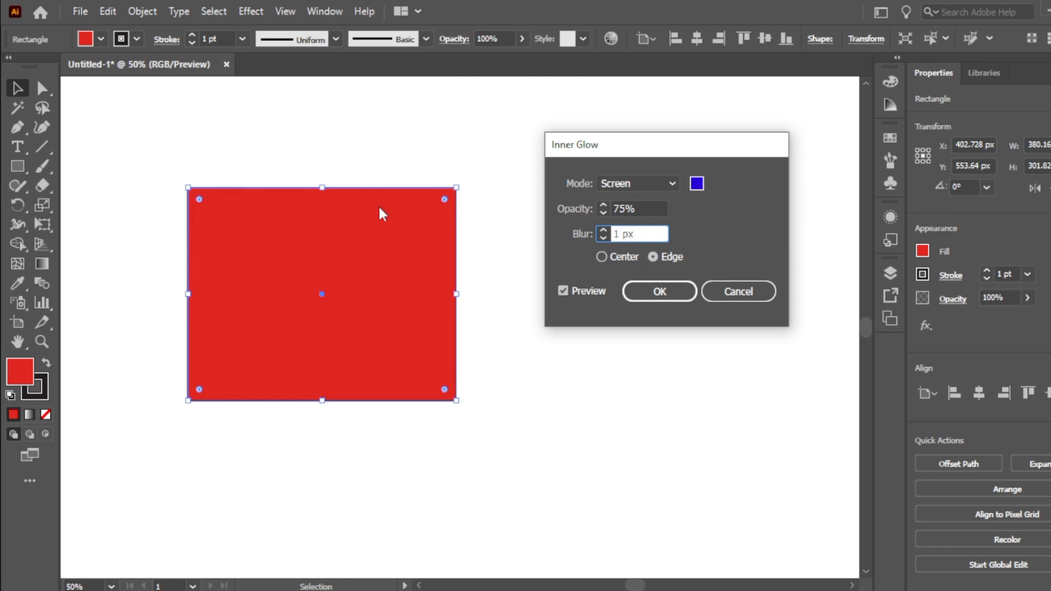
left_click(604, 230)
left_click(604, 230)
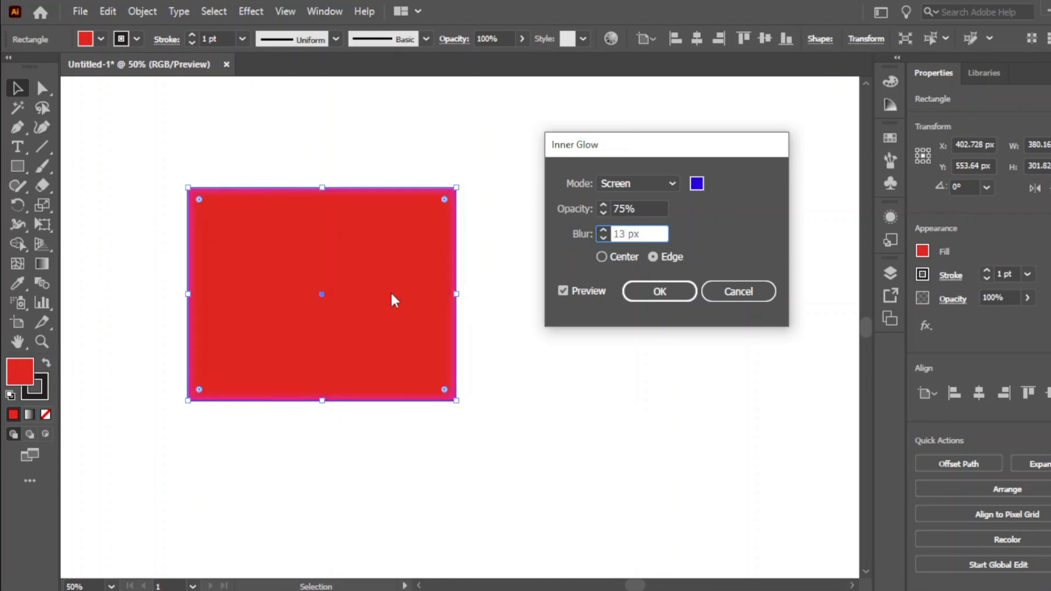
- Raise the inner glow's opacity to 100%
left_click(604, 205)
left_click(604, 206)
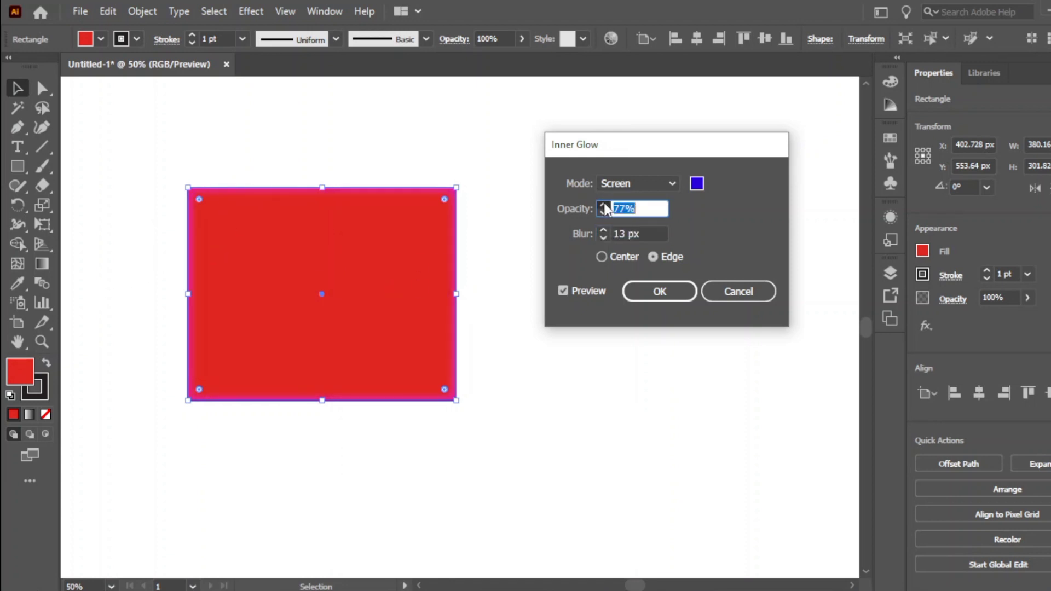
left_click(604, 205)
left_click(604, 206)
left_click(604, 205)
left_click(603, 205)
left_click(603, 205)
left_click(603, 206)
left_click(604, 206)
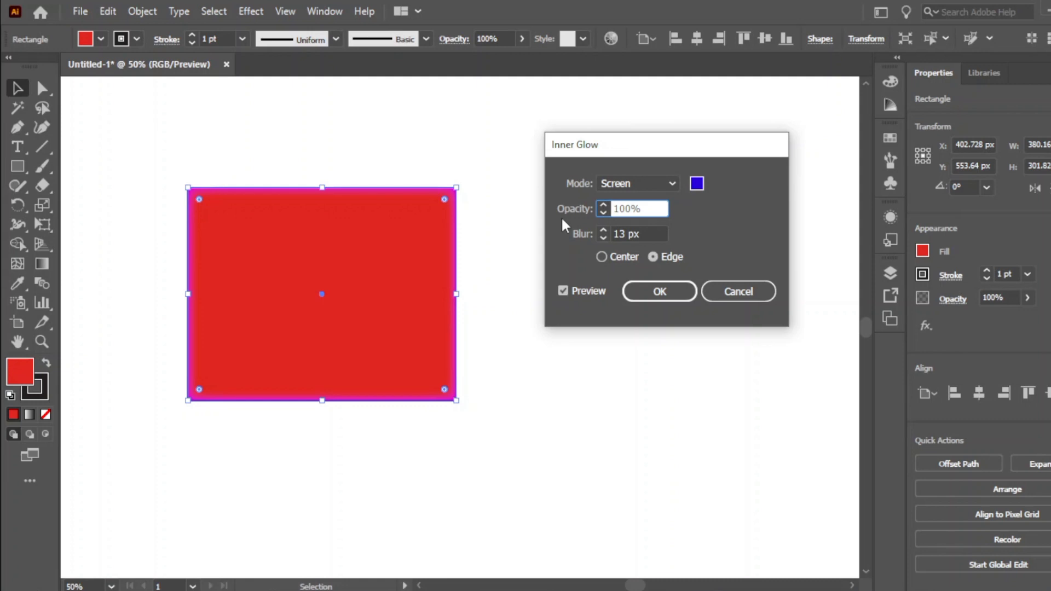
- Compare the blue inner glow from Center and from Edge, and keep Center
left_click(601, 256)
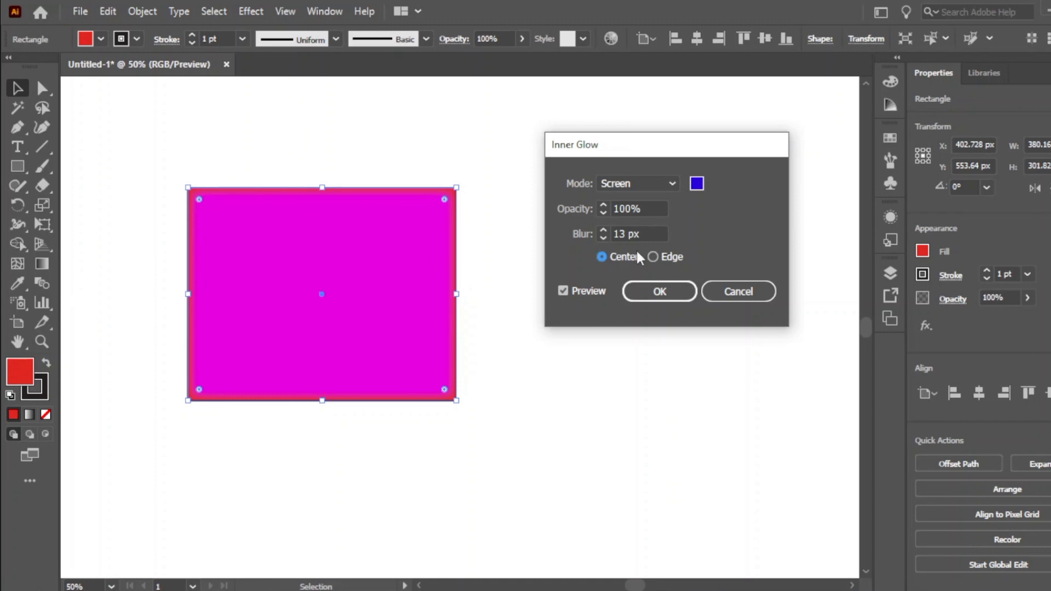
left_click(652, 256)
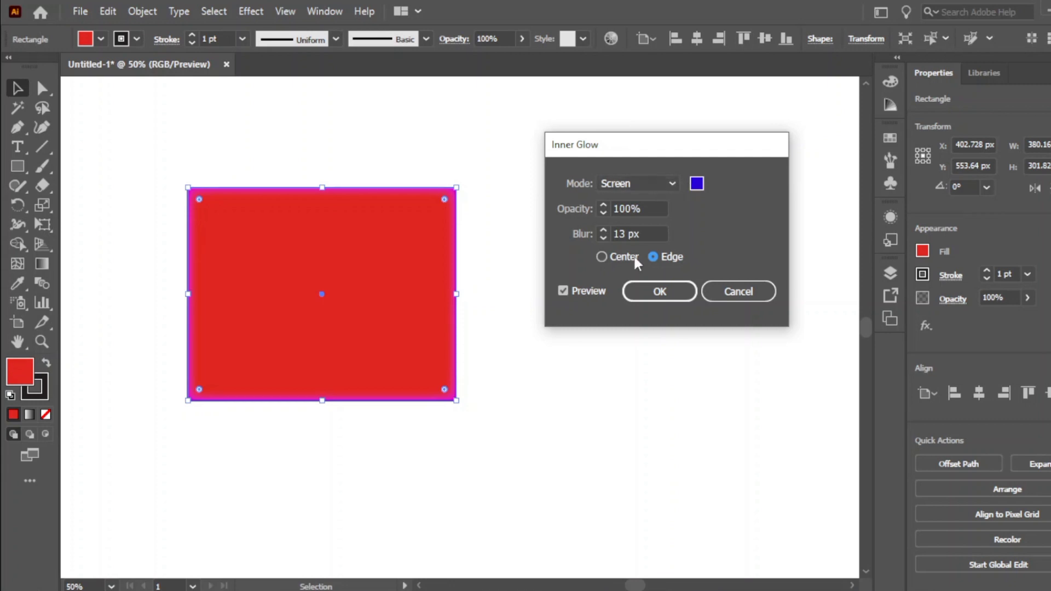
left_click(601, 258)
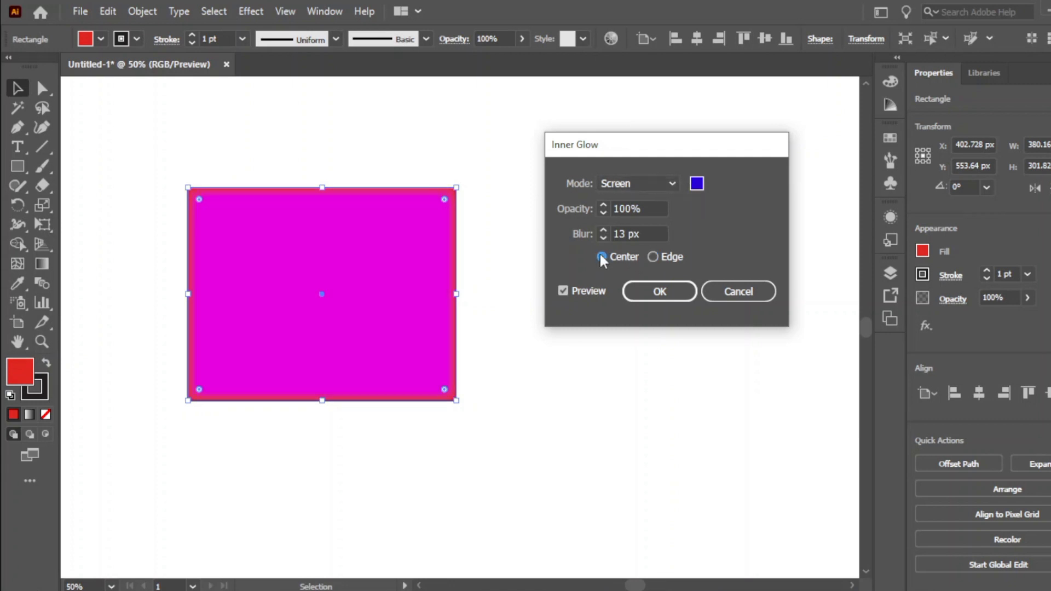
- Try the Normal, Multiply and Screen blending modes on the blue inner glow
left_click(669, 179)
left_click(644, 195)
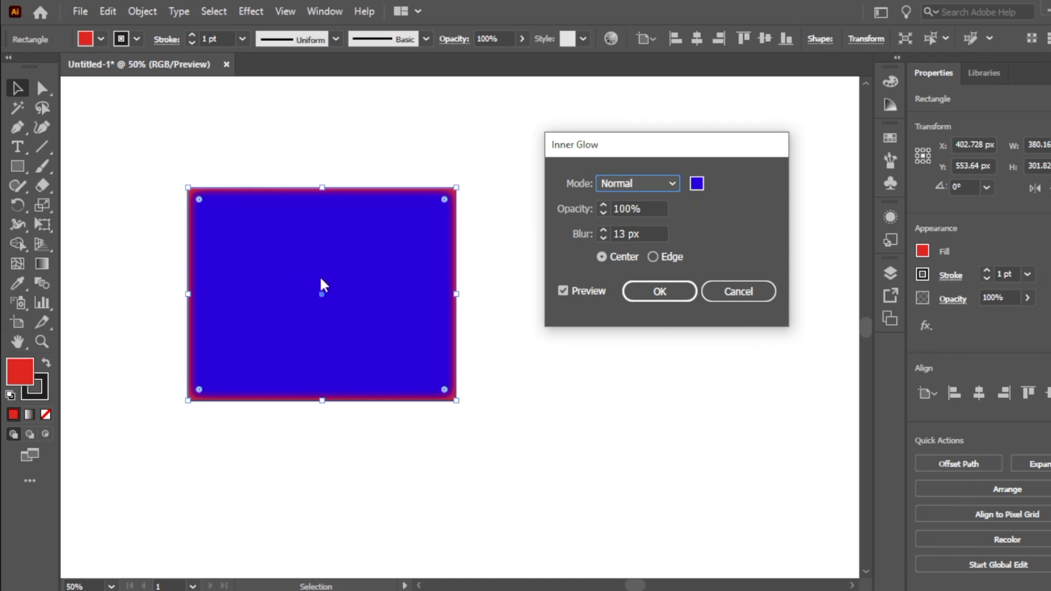
left_click(671, 183)
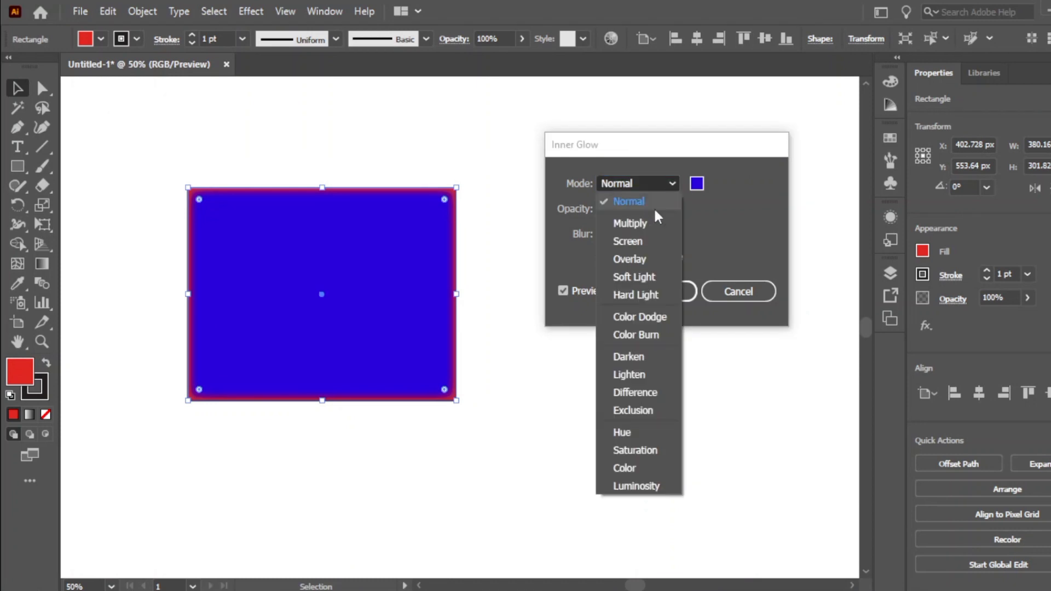
left_click(648, 222)
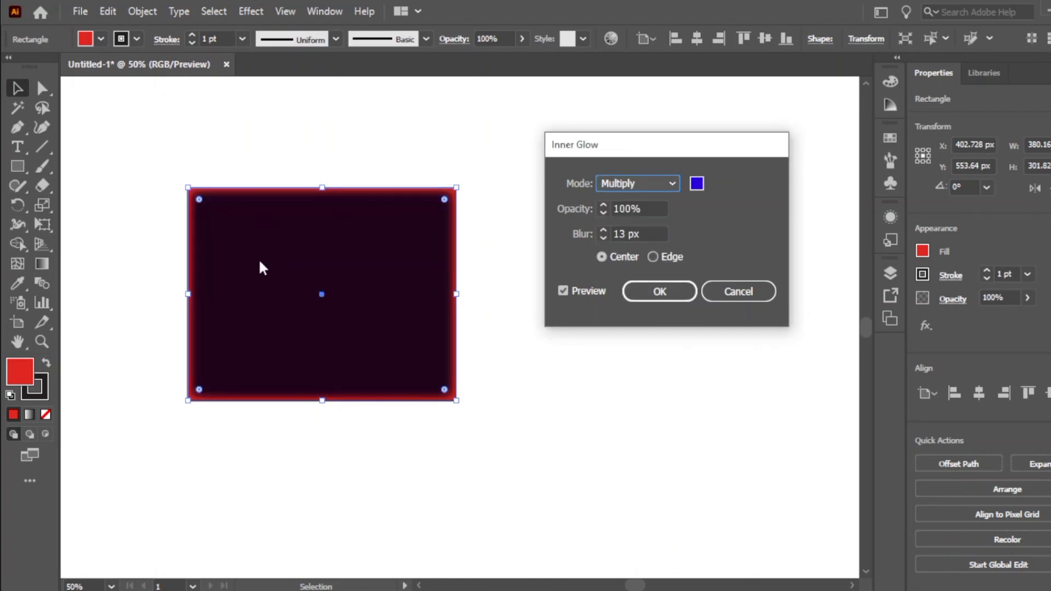
left_click(670, 182)
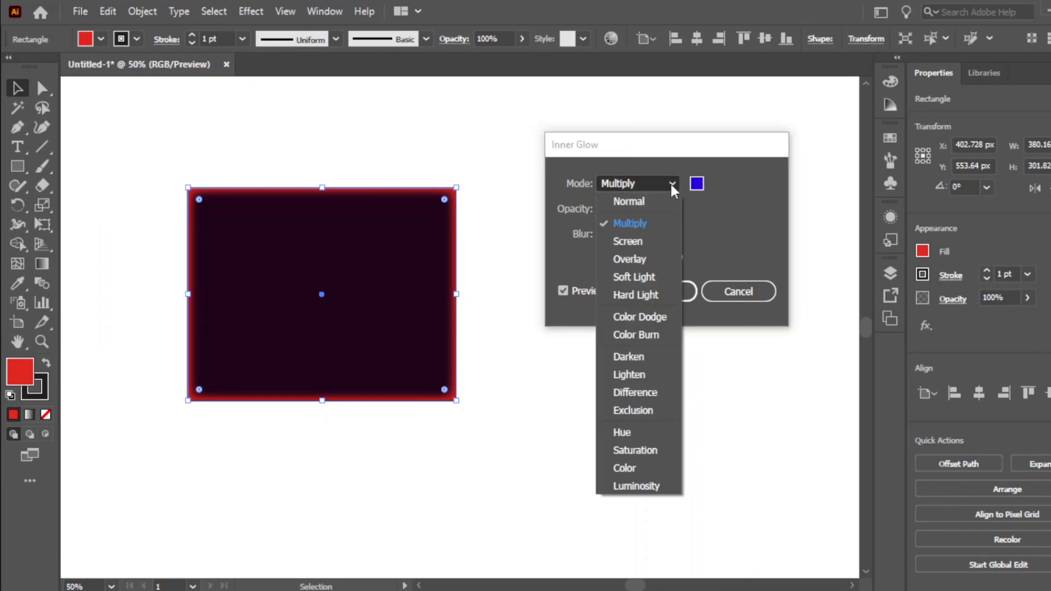
left_click(621, 240)
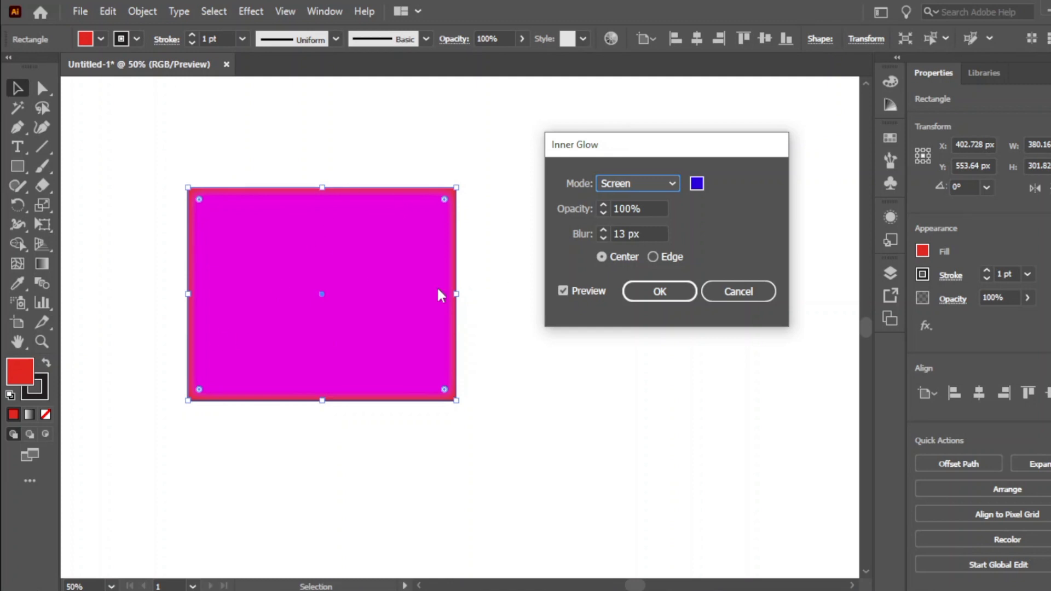
- Try the Overlay, Soft Light and Hard Light blending modes on the inner glow
left_click(672, 183)
left_click(644, 260)
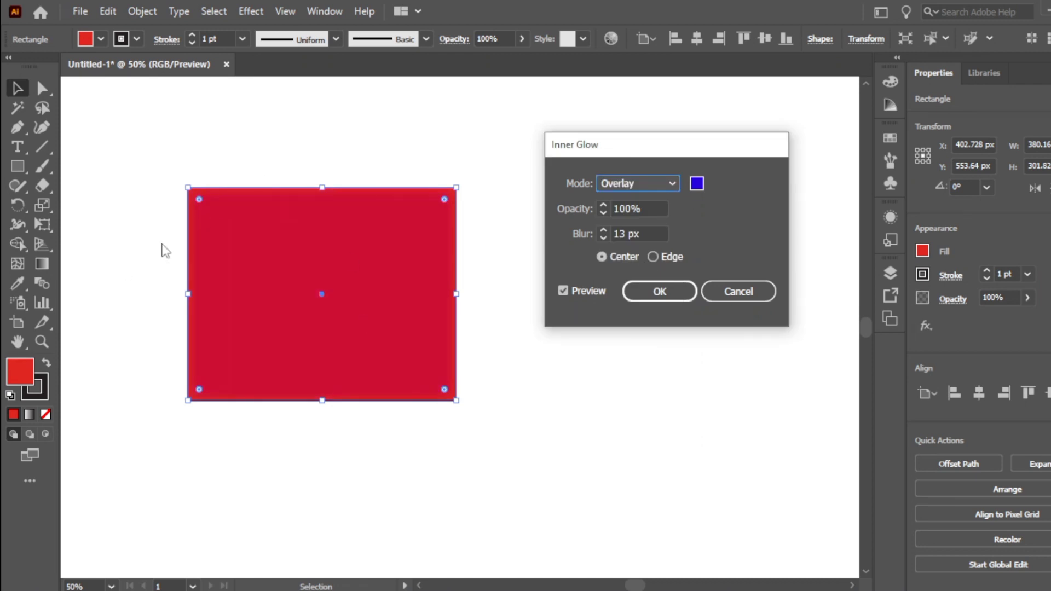
left_click(672, 183)
left_click(630, 273)
left_click(669, 181)
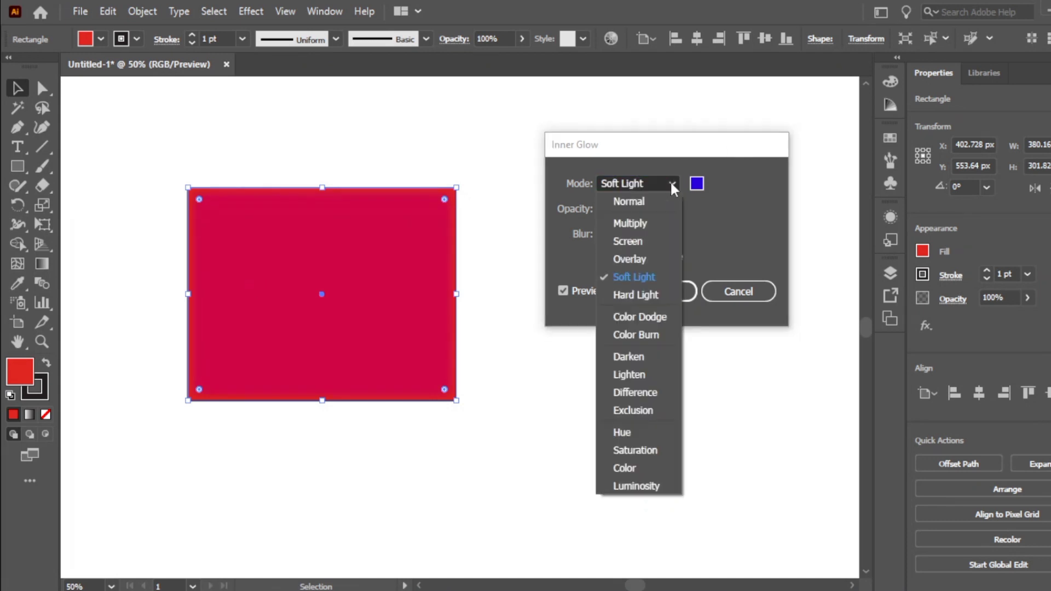
left_click(635, 294)
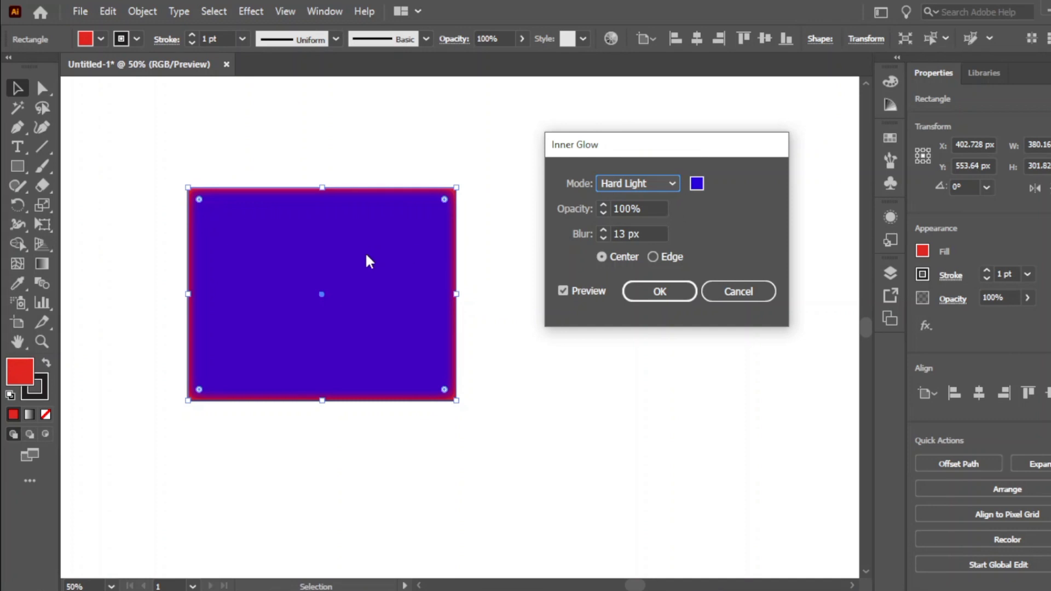
- Try the Color Dodge, Color Burn and Darken blending modes on the inner glow
left_click(669, 180)
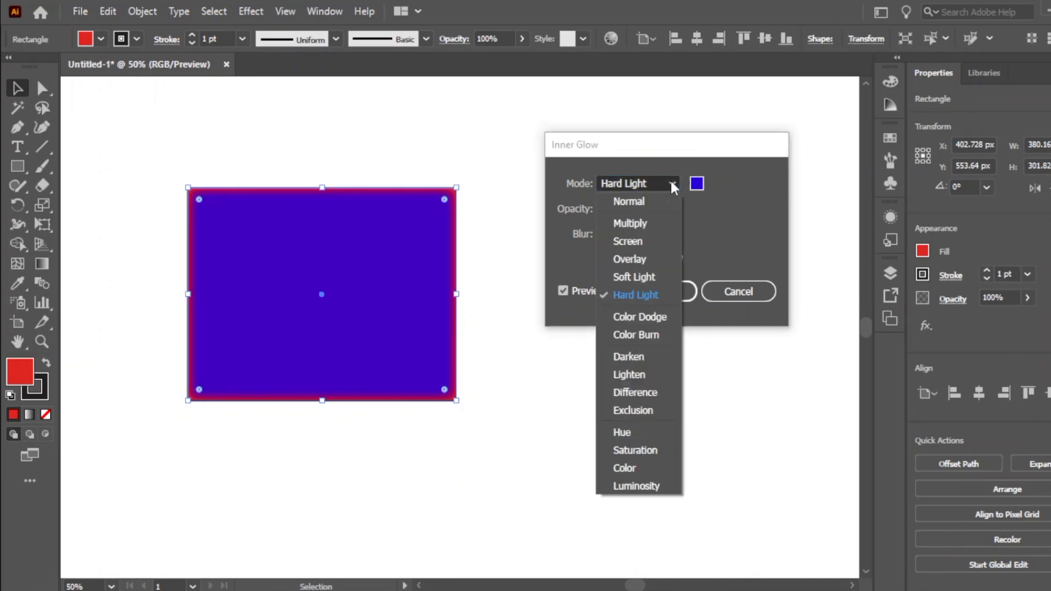
left_click(658, 322)
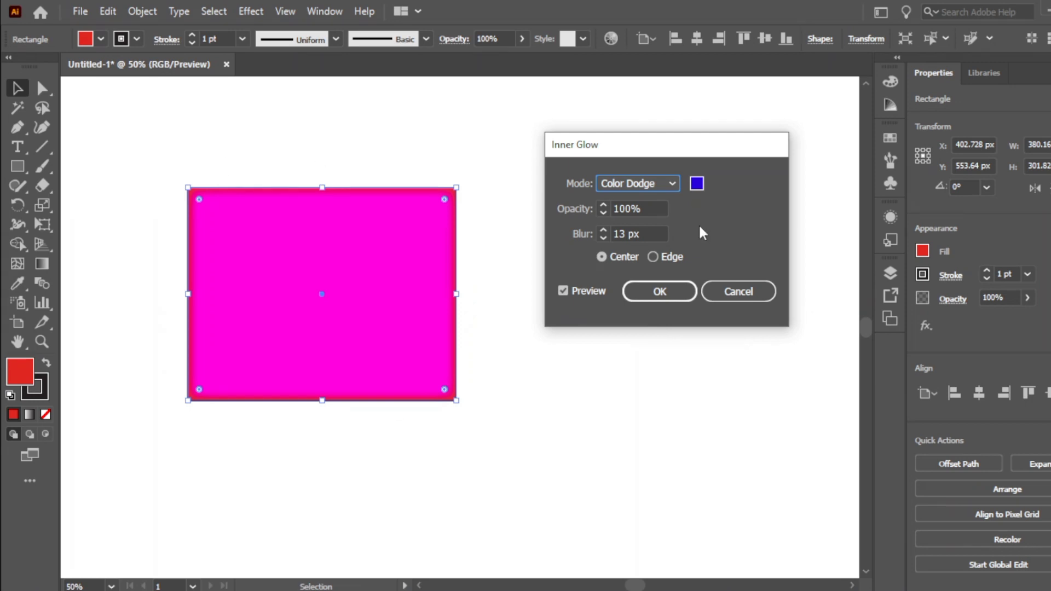
left_click(678, 180)
left_click(635, 335)
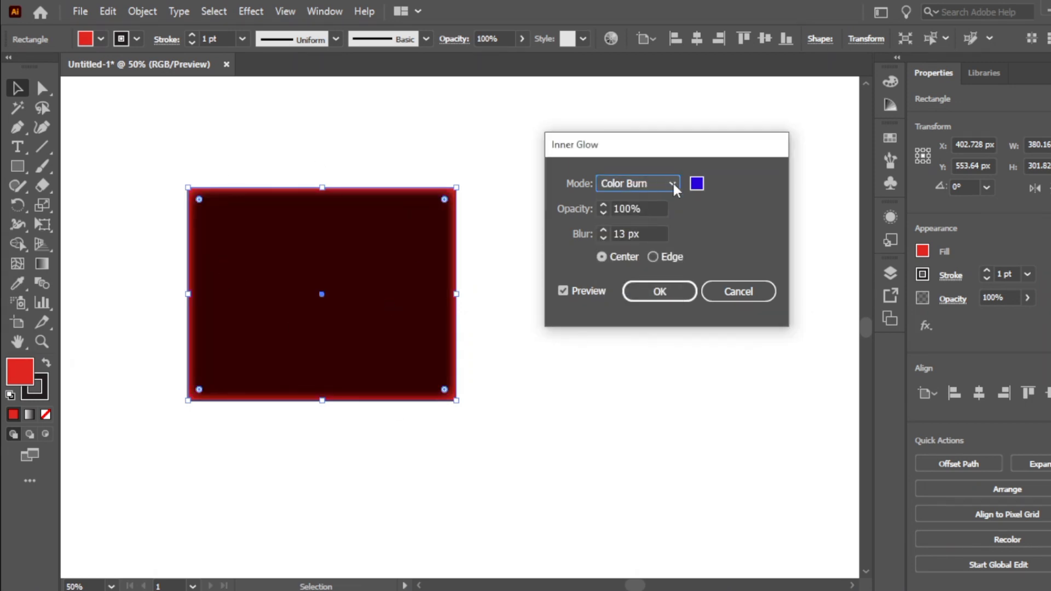
left_click(672, 182)
left_click(628, 353)
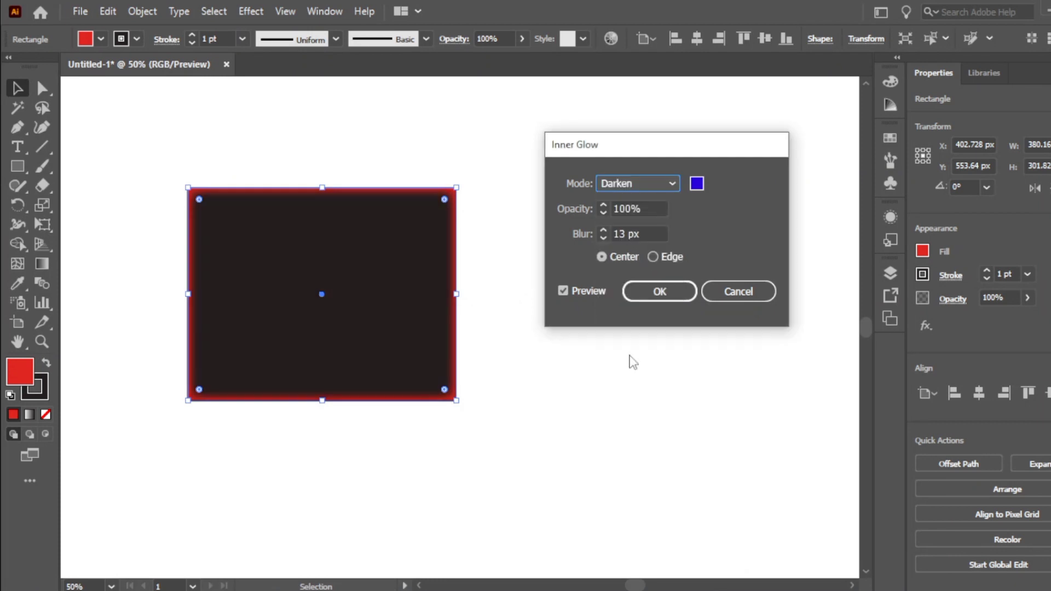
- Try the Lighten, Difference and Exclusion blending modes on the inner glow
left_click(672, 185)
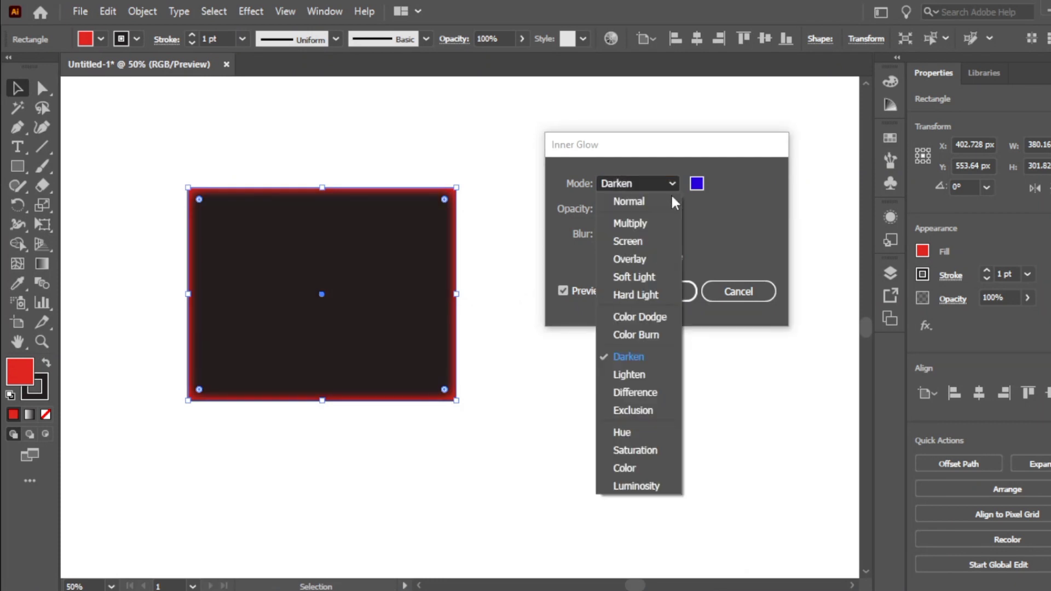
left_click(630, 376)
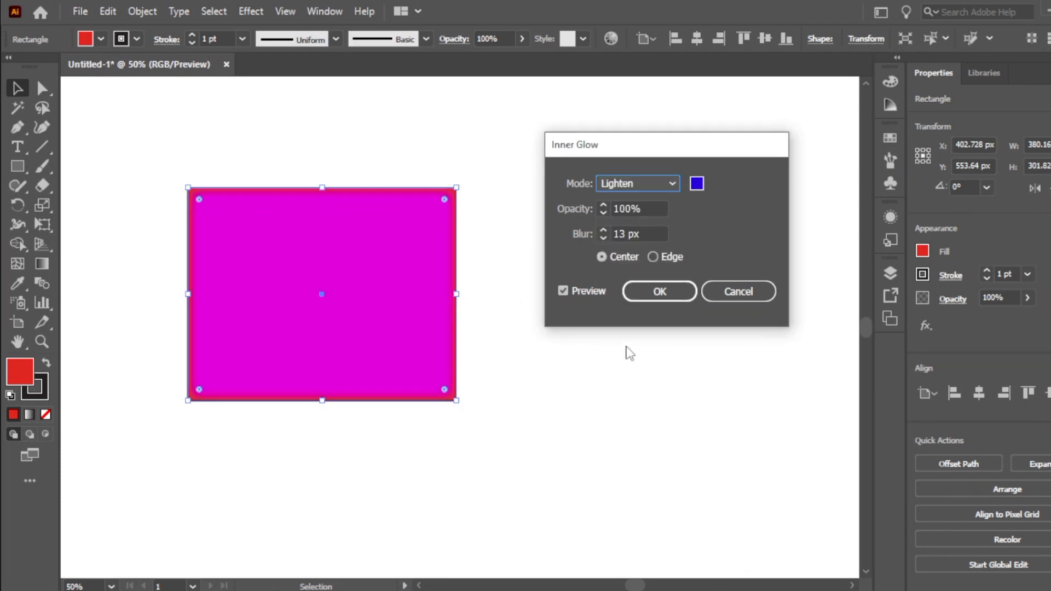
left_click(674, 182)
left_click(628, 391)
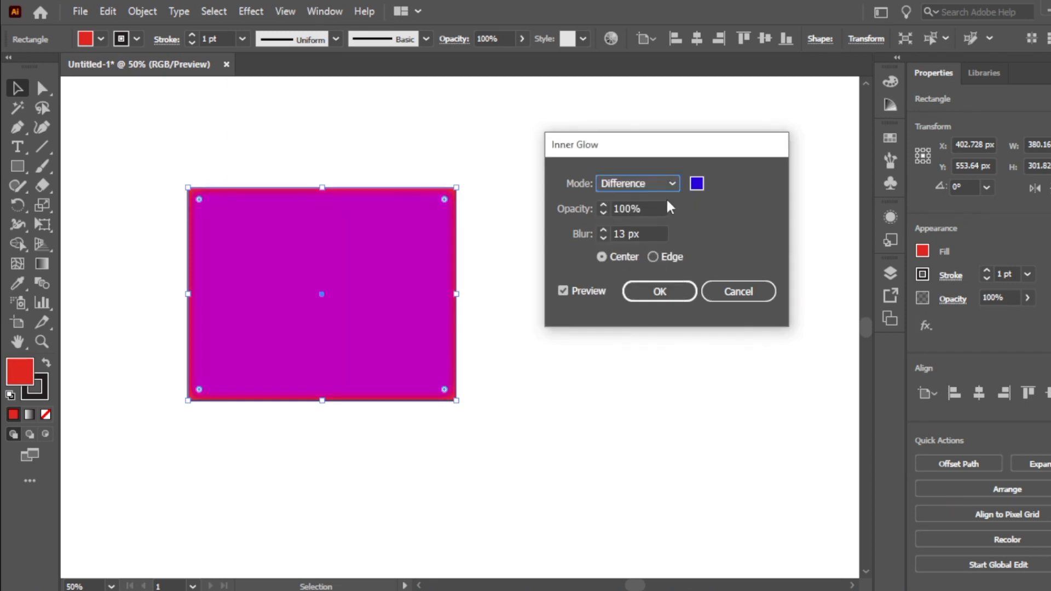
left_click(674, 182)
left_click(651, 410)
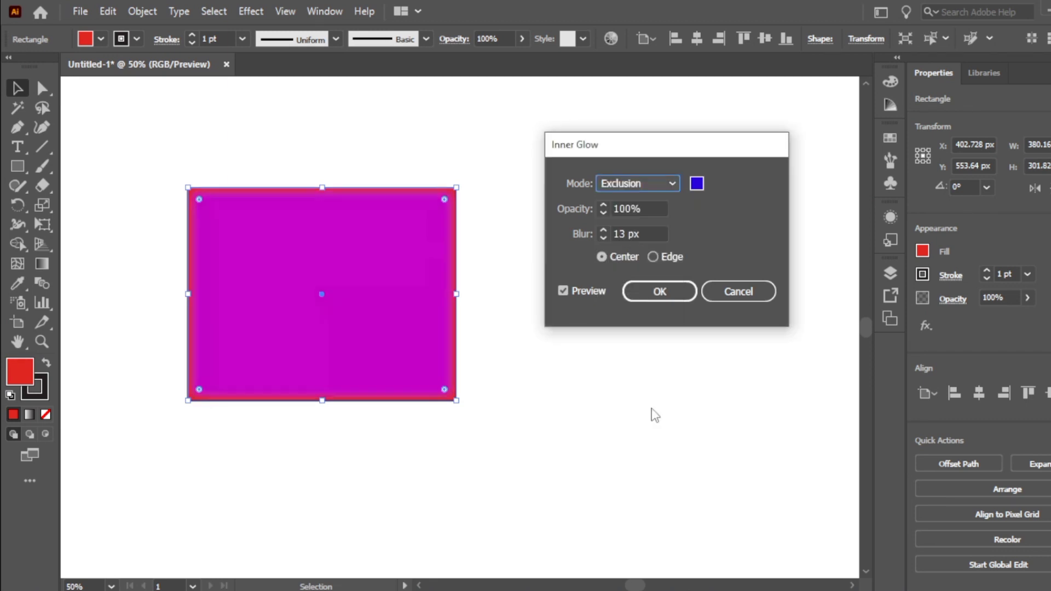
- Try the Hue, Saturation and Color blending modes on the inner glow
left_click(670, 184)
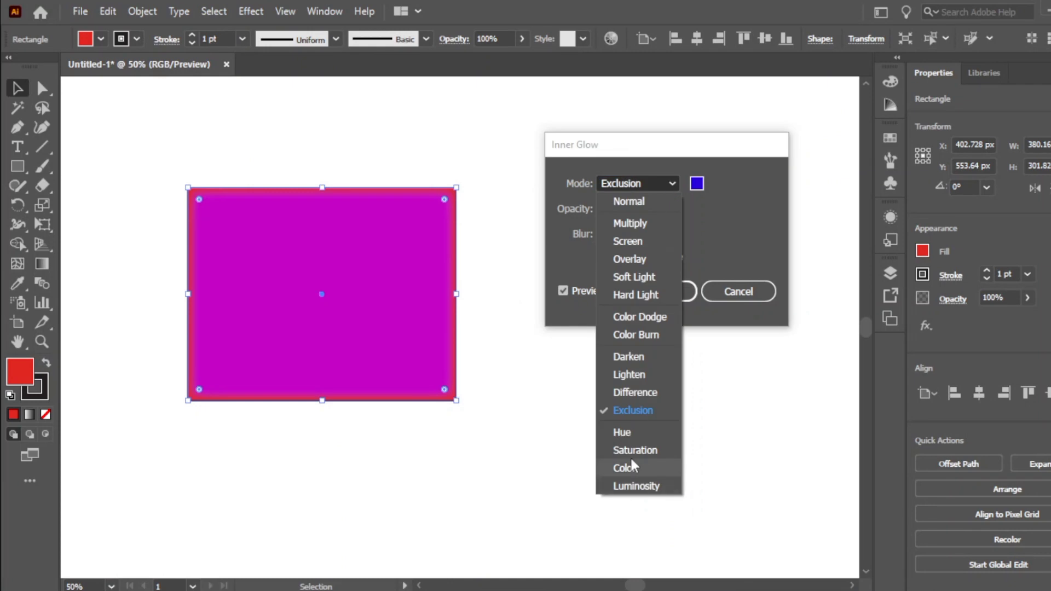
left_click(644, 430)
left_click(672, 183)
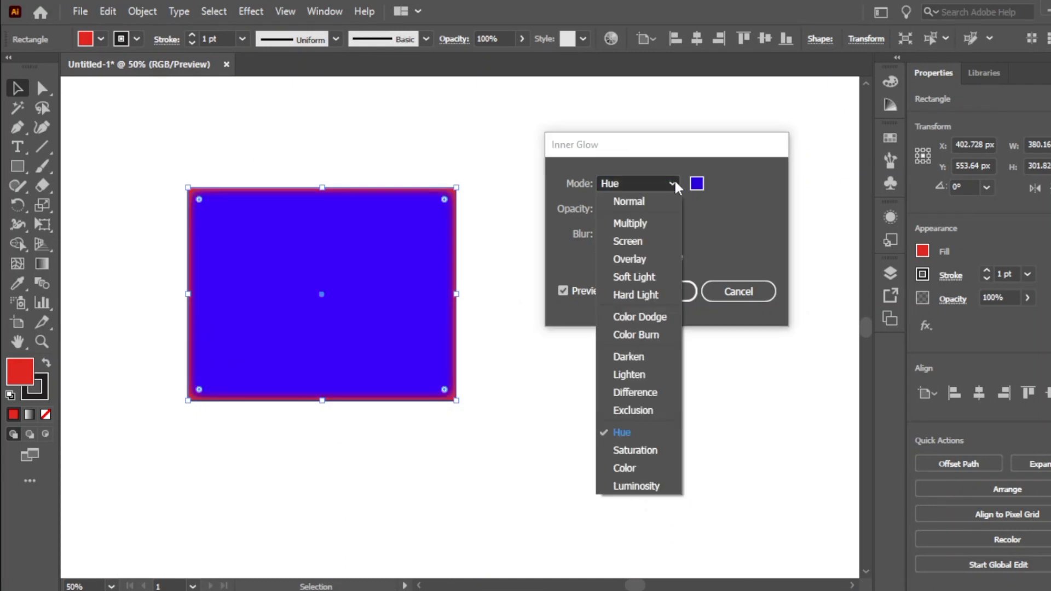
left_click(626, 448)
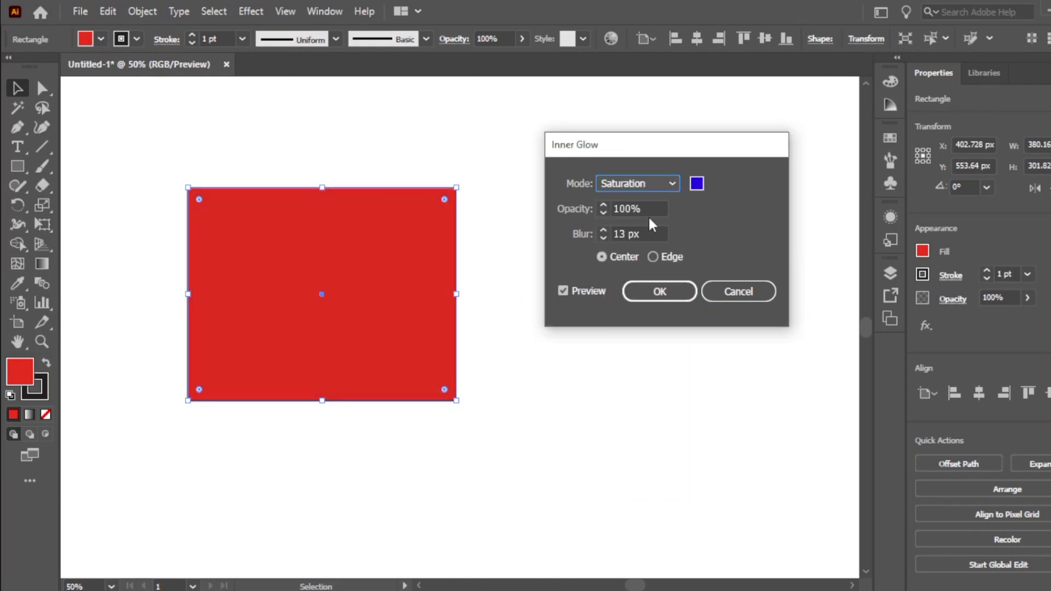
left_click(672, 185)
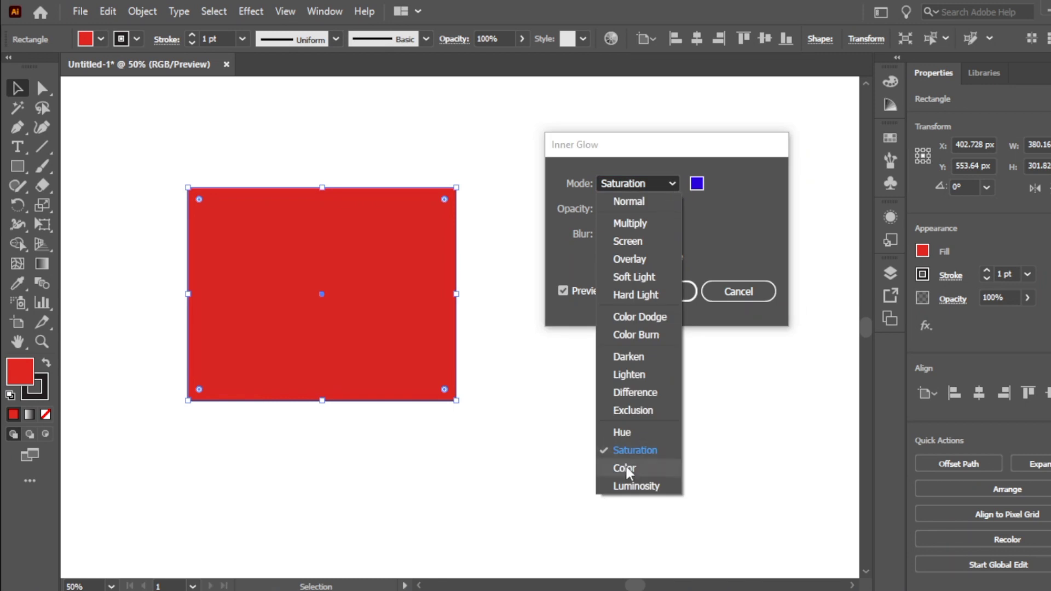
left_click(626, 468)
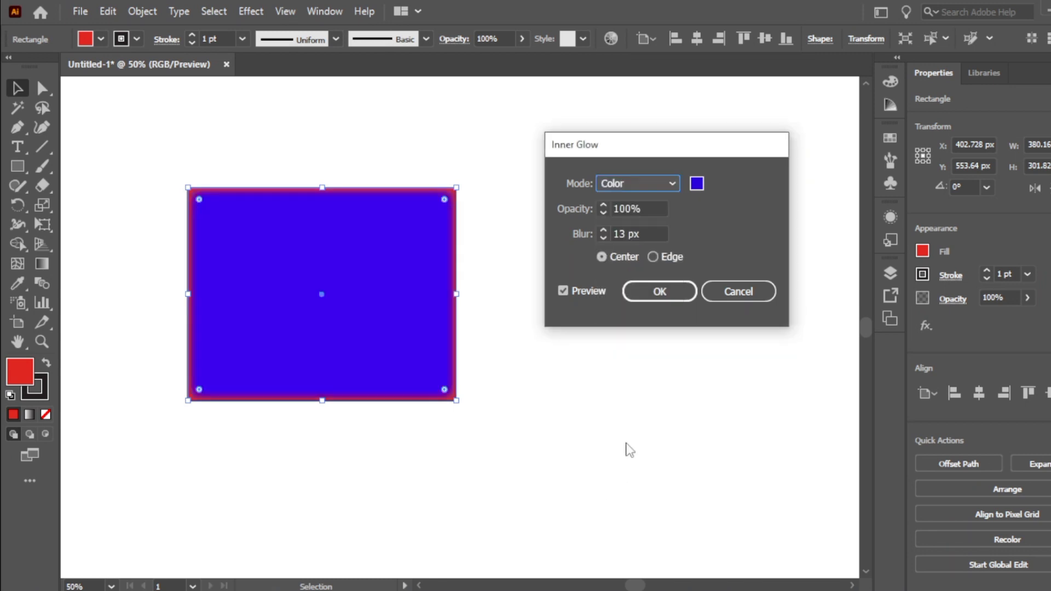
- Apply the inner glow in Normal mode from Edge after comparing it with the preview off and on, and undo the effect
left_click(673, 184)
left_click(647, 198)
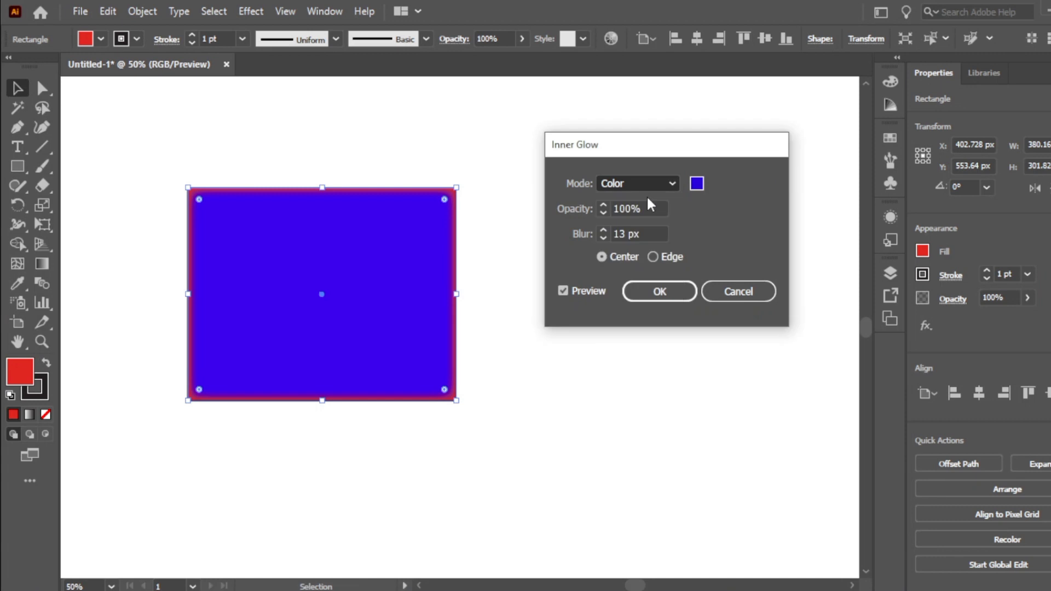
left_click(652, 256)
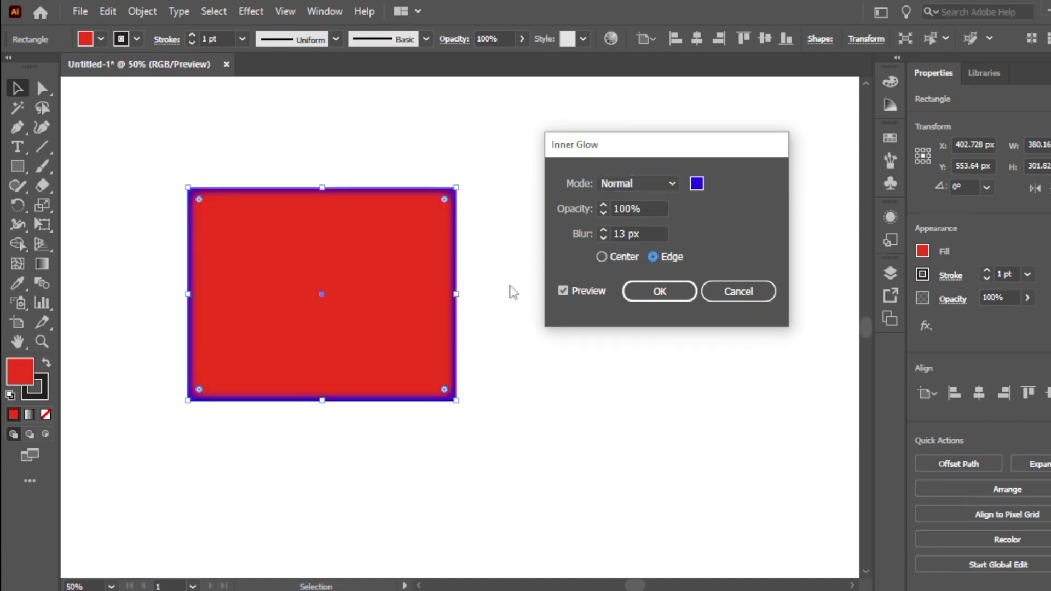
left_click(565, 292)
left_click(562, 292)
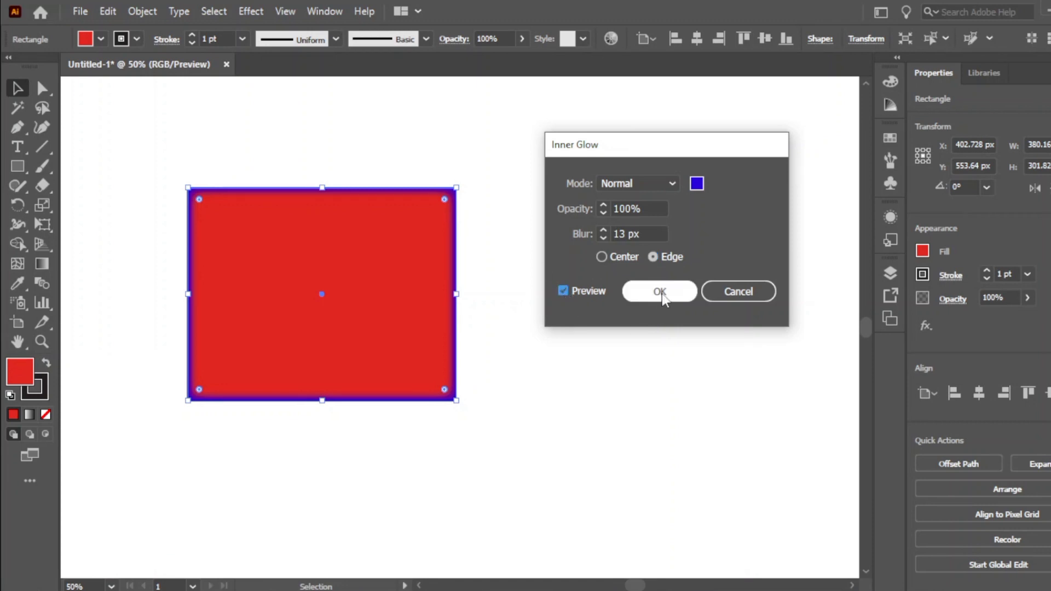
left_click(661, 291)
left_click(543, 298)
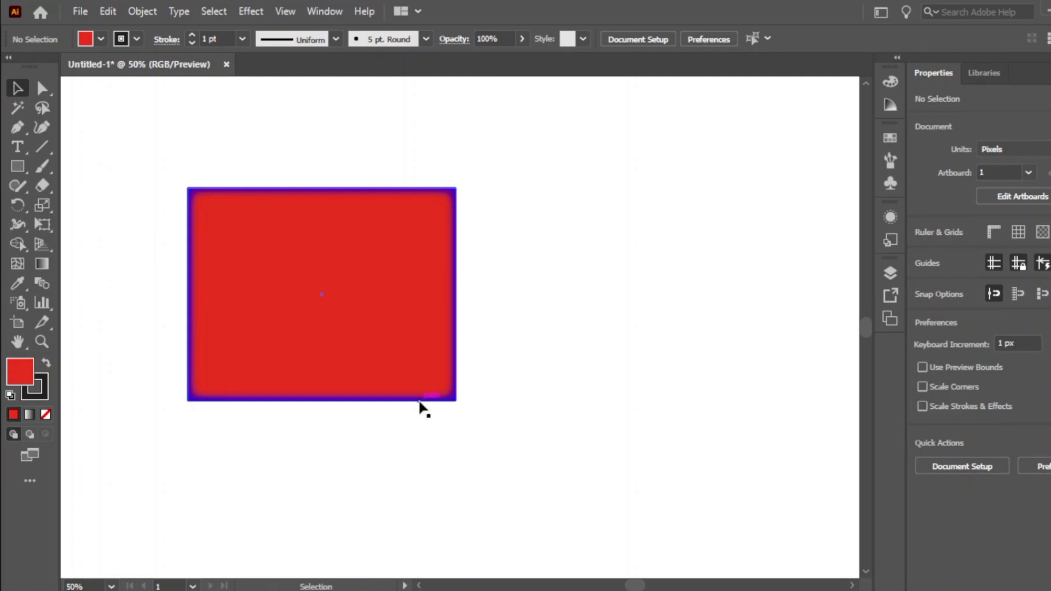
key("ctrl+z")
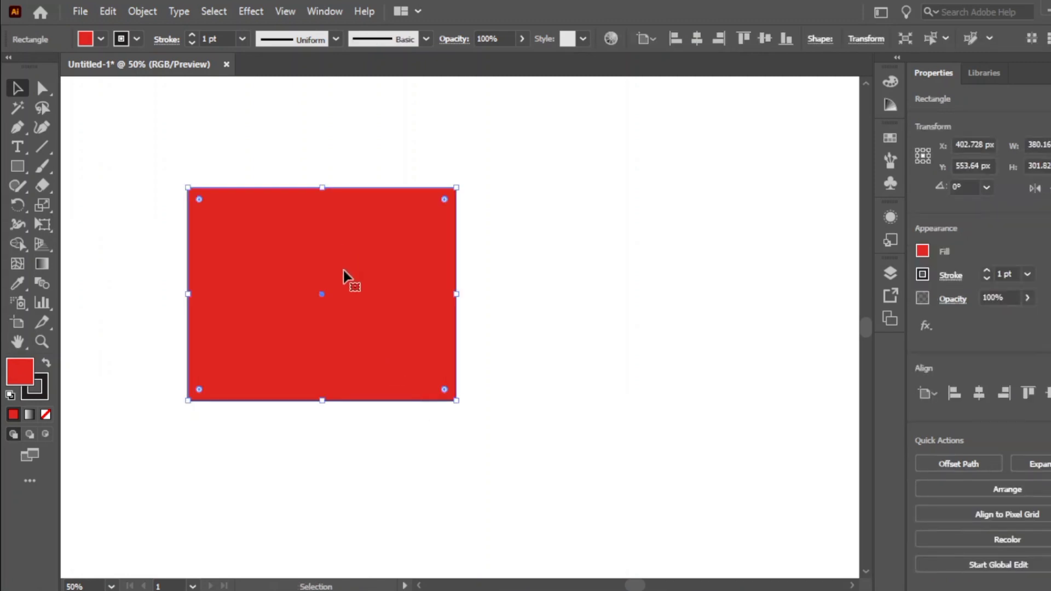
- Start a Stylize Outer Glow effect on the red rectangle and move its dialog clear of the artwork
left_click(244, 11)
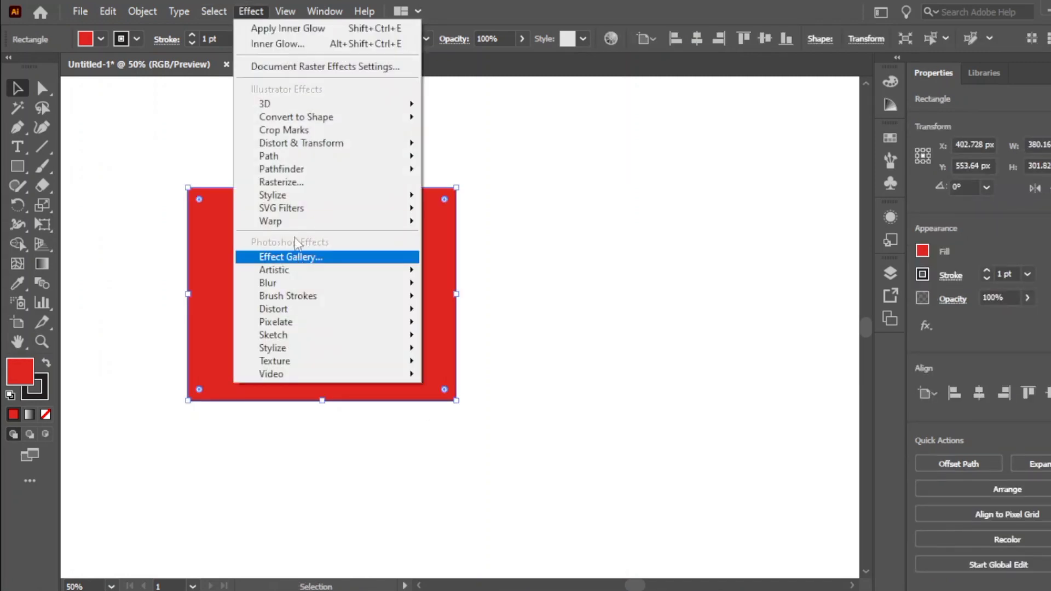
mouse_move(290, 196)
left_click(468, 253)
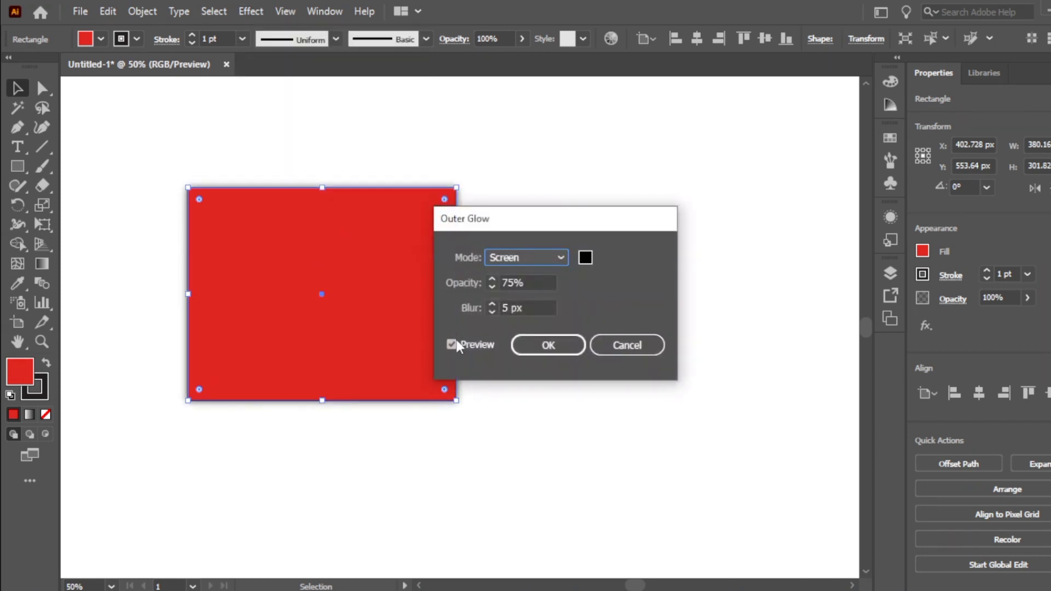
left_click_drag(512, 221, 654, 168)
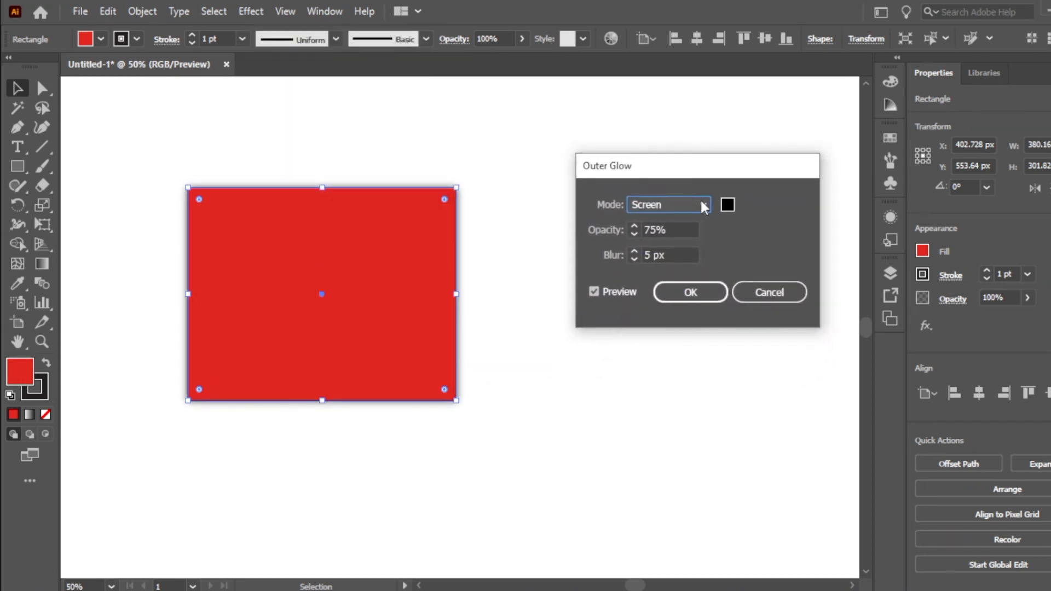
- Set the outer glow's mode to Normal and its color to a saturated blue
left_click(703, 206)
left_click(659, 222)
left_click(726, 209)
left_click(403, 201)
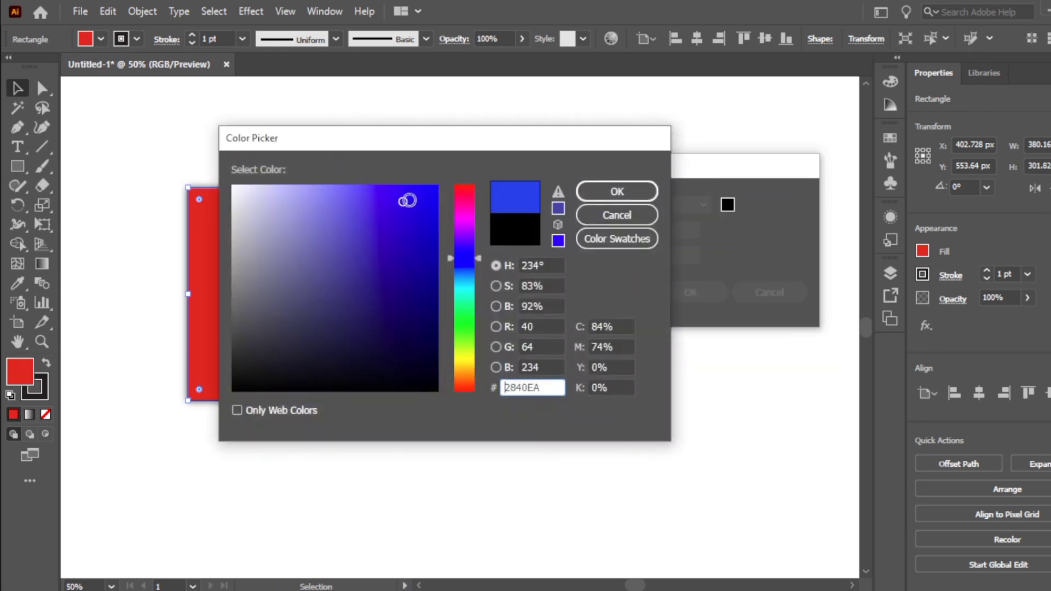
left_click(587, 195)
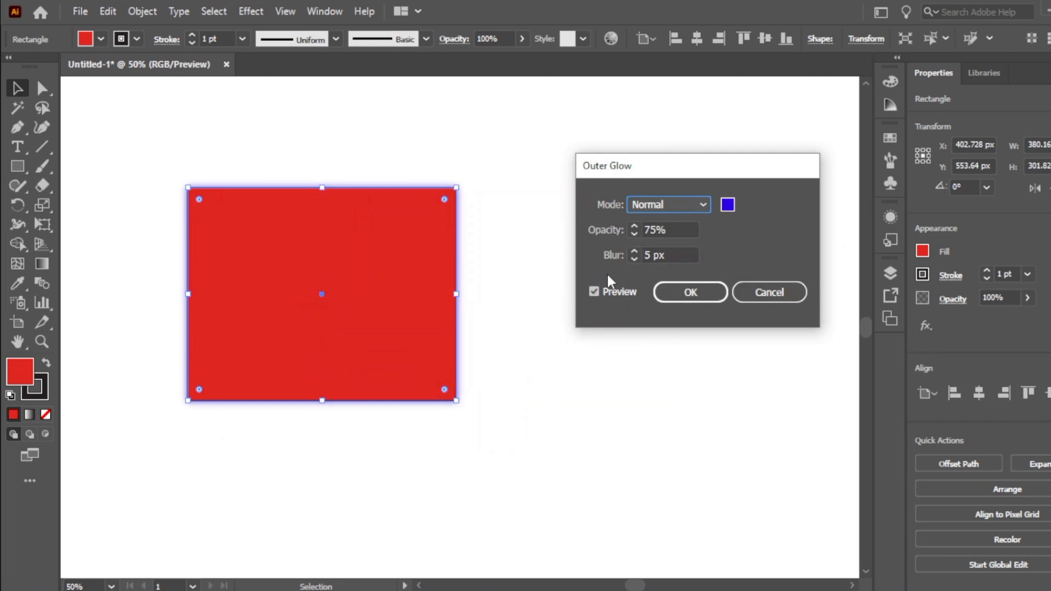
- Raise the outer glow's opacity to 100% and its blur to 8 px
left_click(634, 230)
scroll(634, 230, "up", 3)
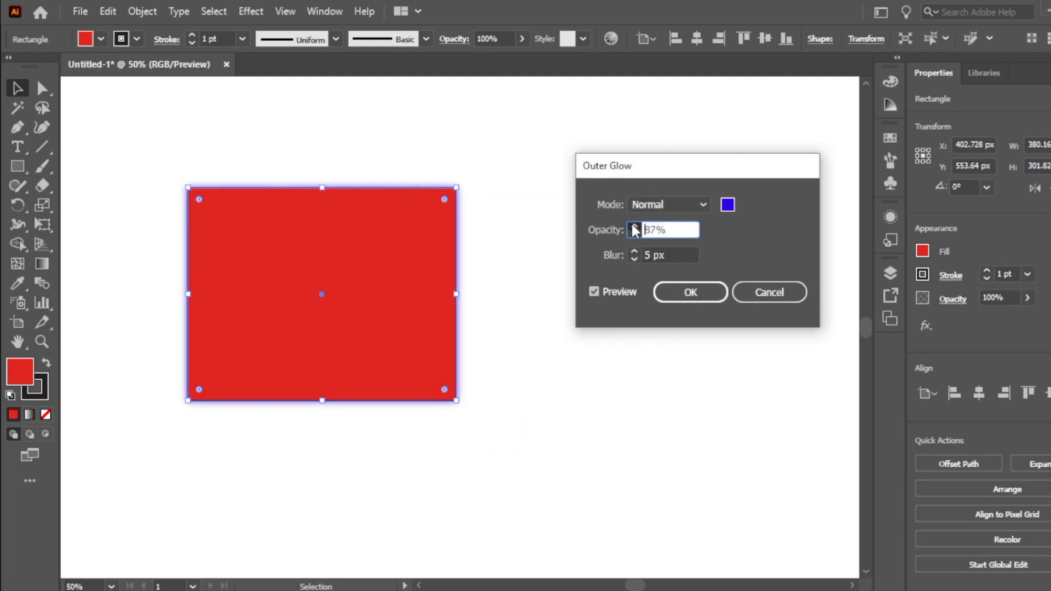
scroll(633, 230, "up", 4)
scroll(633, 230, "up", 4)
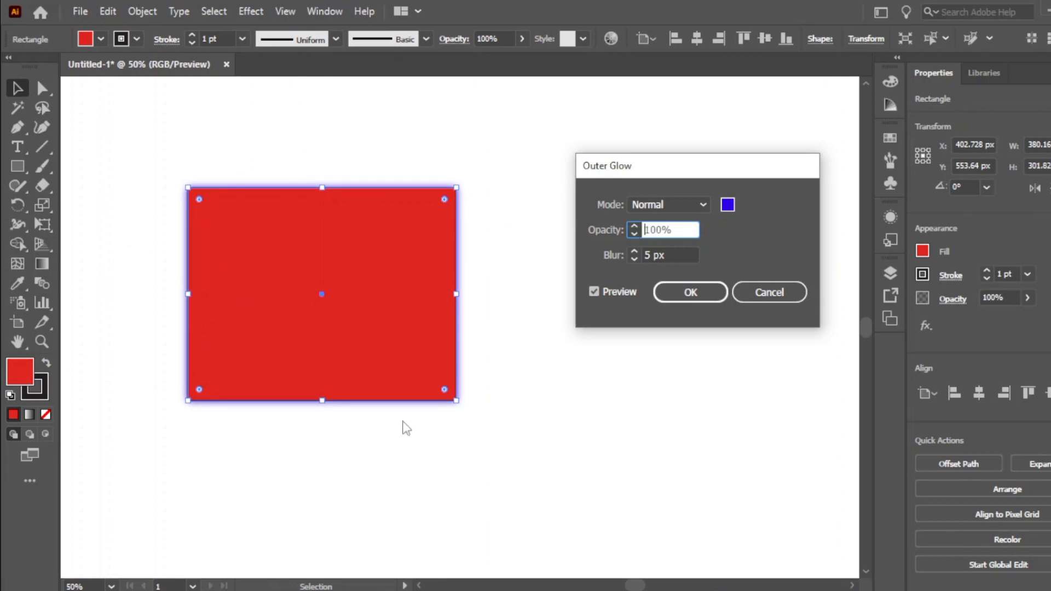
left_click(634, 253)
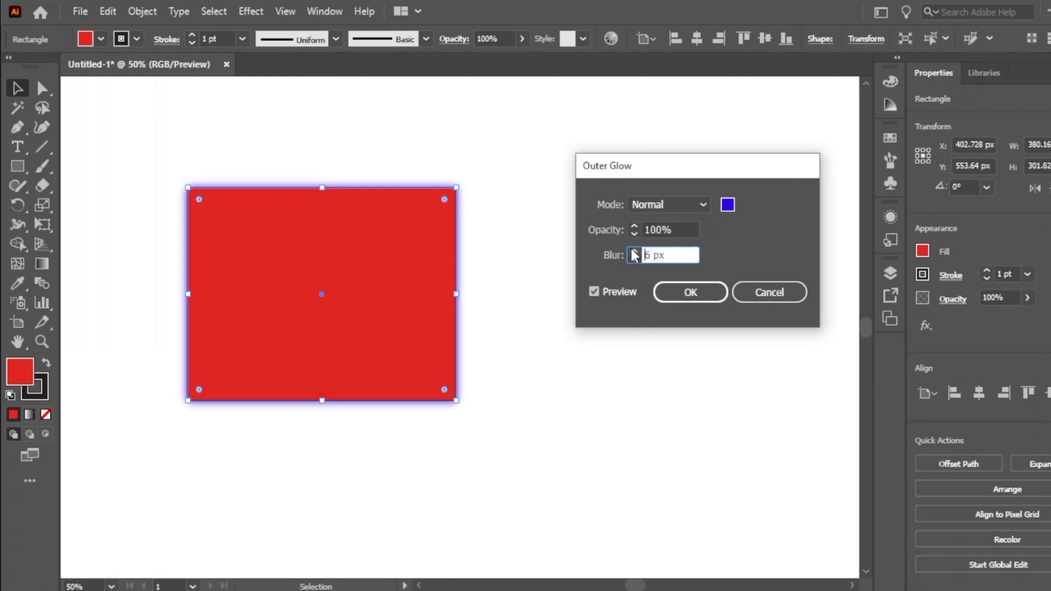
left_click(634, 253)
left_click(634, 253)
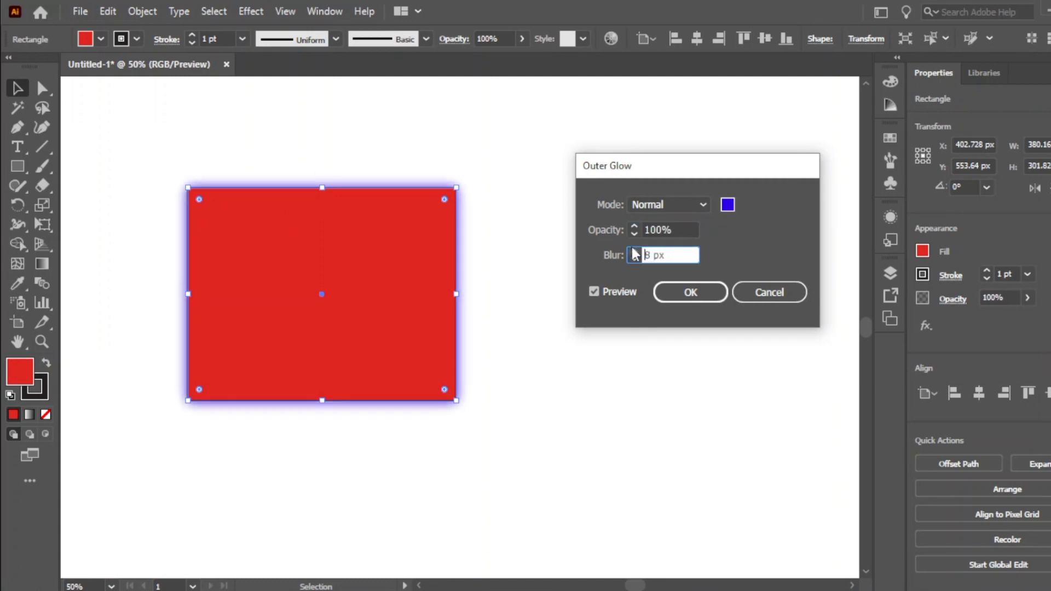
- Turn off the outer glow's preview, apply the effect, and deselect the rectangle to inspect the blue glow
key("shift+Tab")
left_click(592, 292)
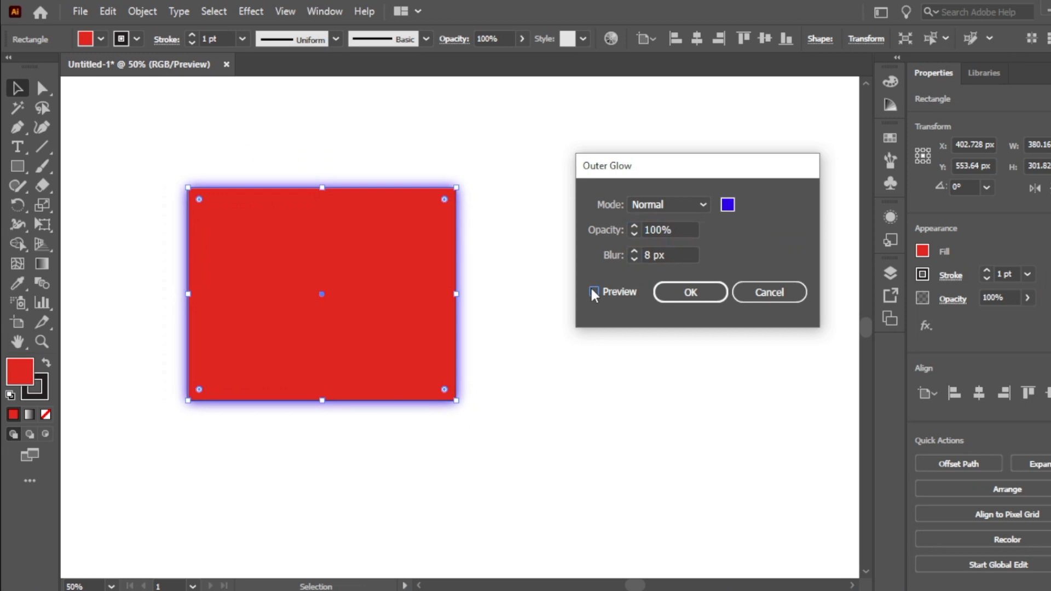
left_click(688, 293)
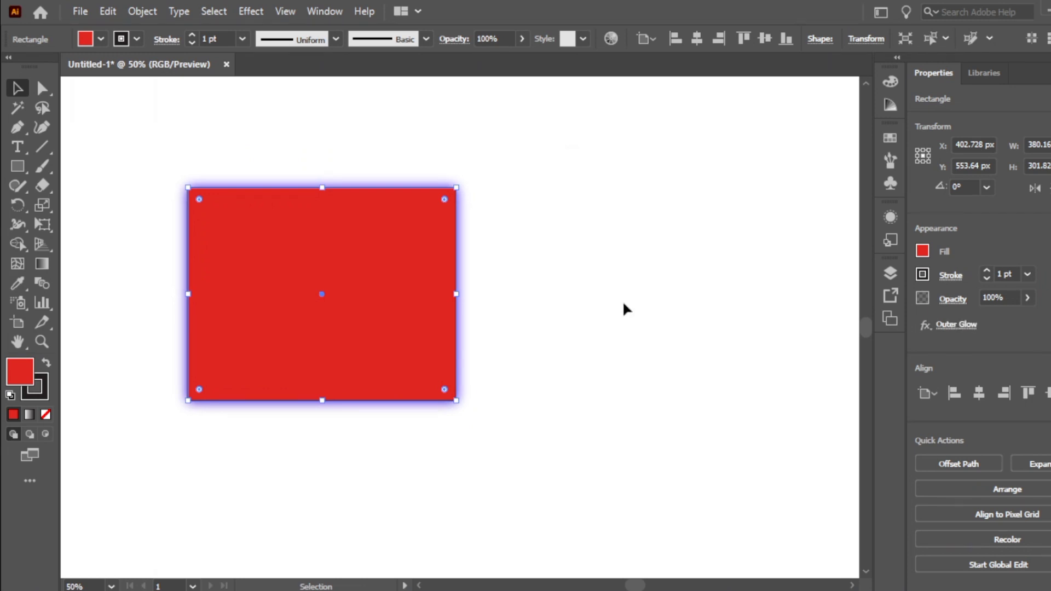
left_click(144, 343)
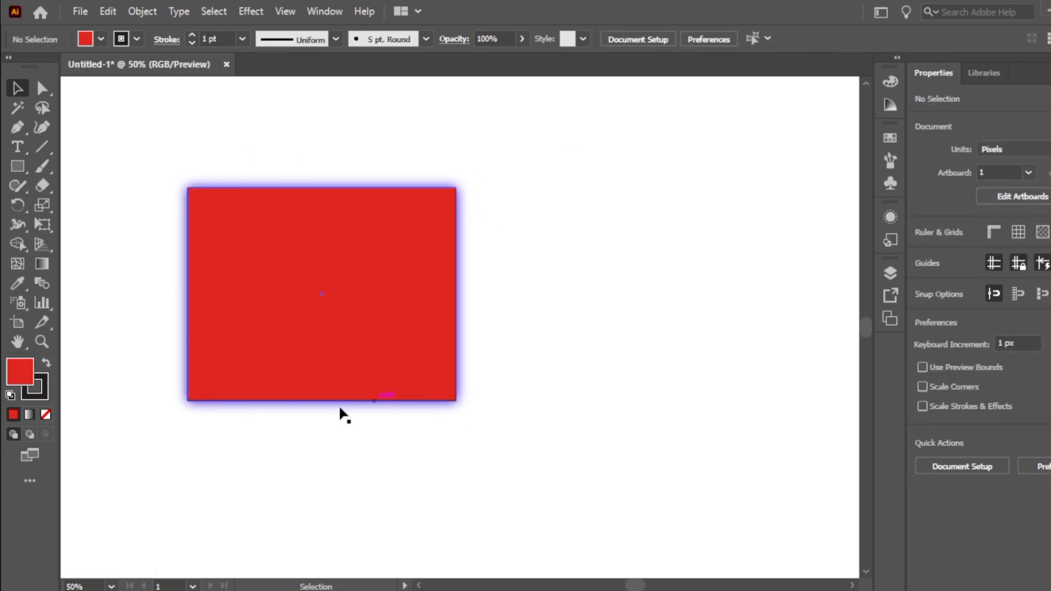
- Try a Stylize Round Corners effect on the red rectangle with radii of 19 px and 7 px, and cancel it
left_click(315, 372)
left_click(245, 11)
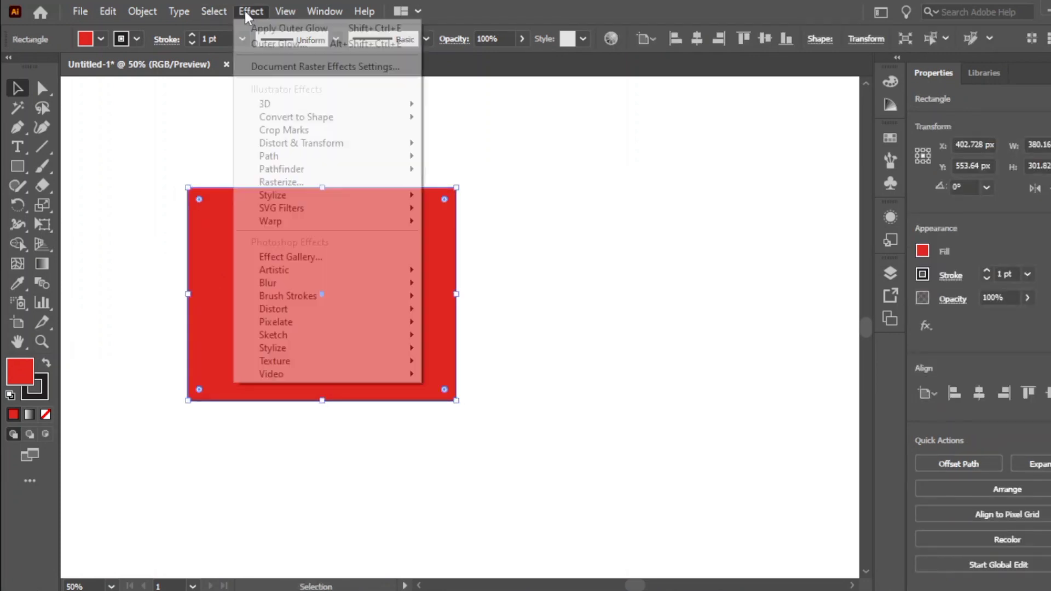
mouse_move(281, 202)
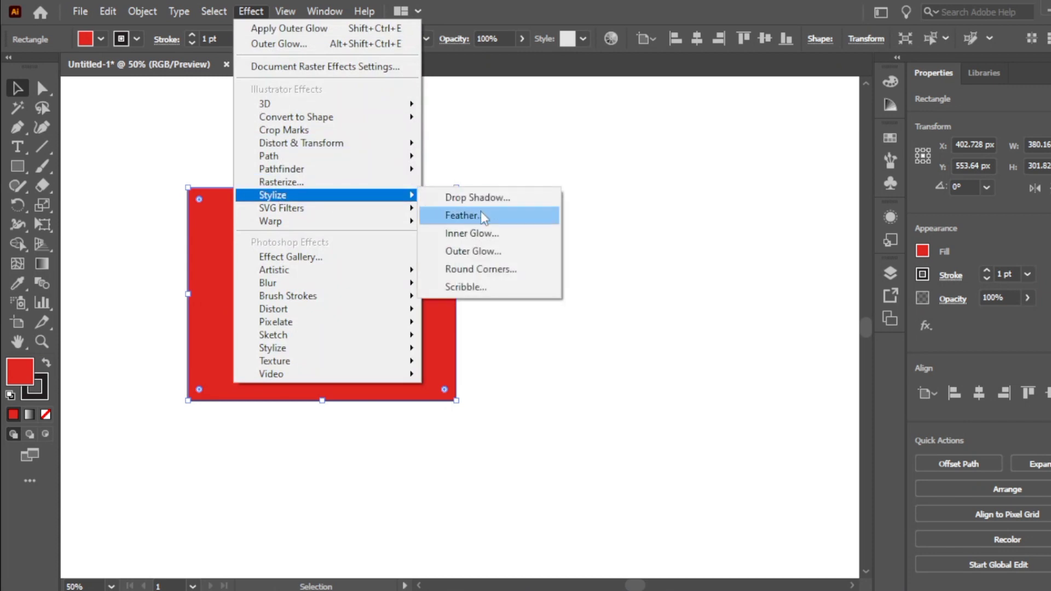
left_click(468, 270)
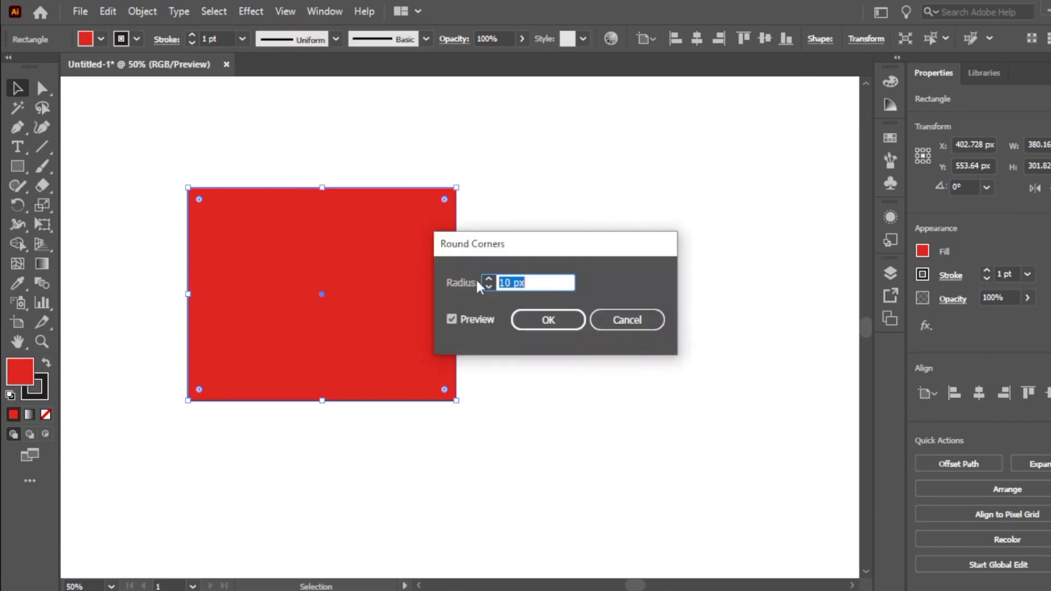
left_click(489, 278)
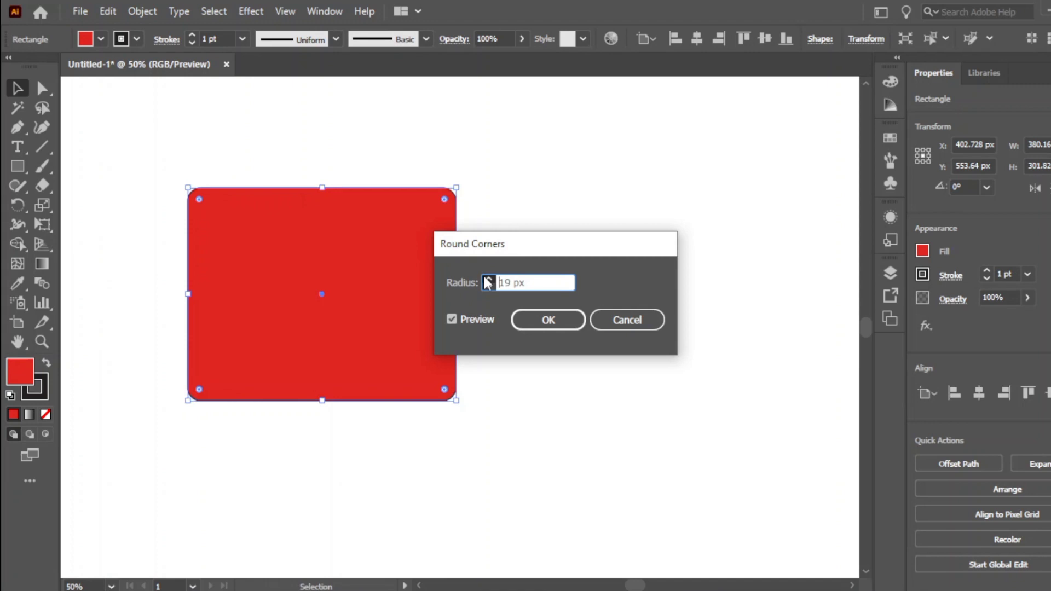
left_click(488, 287)
left_click(488, 287)
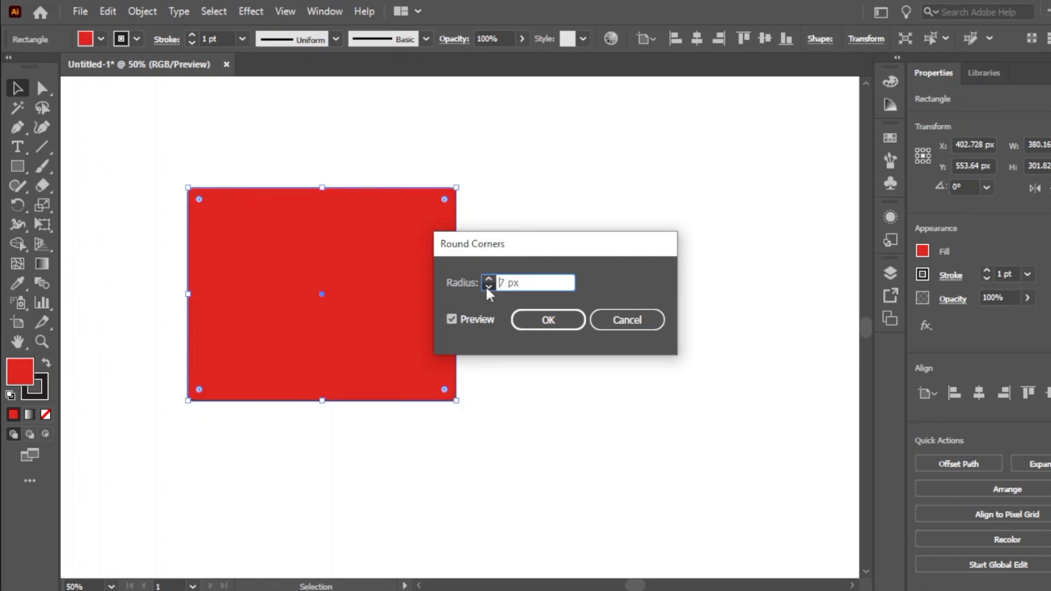
left_click(627, 320)
- Start a Stylize Scribble effect on the red rectangle and move its dialog clear of the artwork
left_click(252, 12)
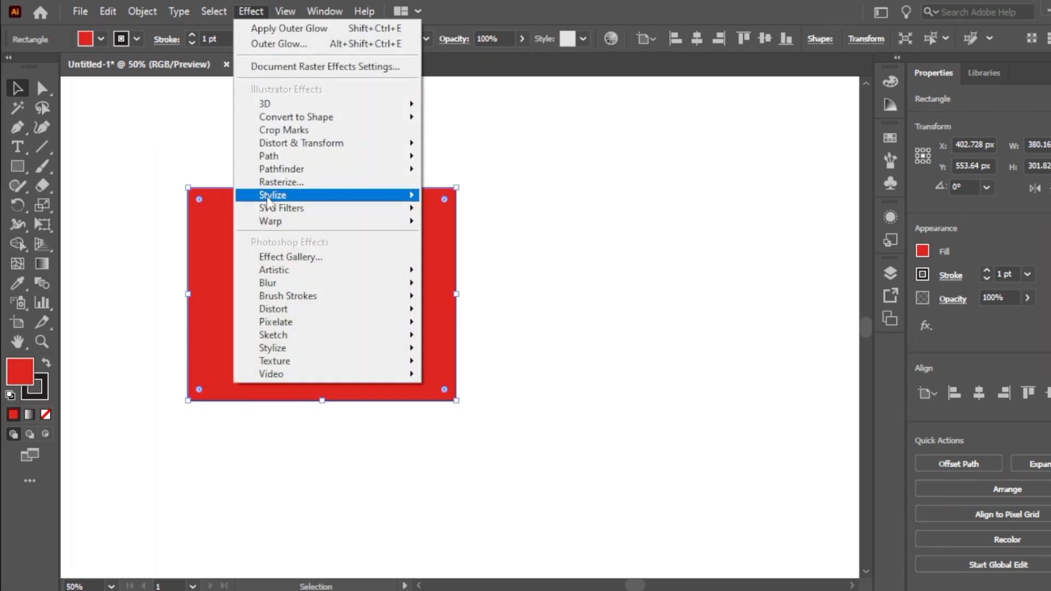
mouse_move(268, 202)
left_click(516, 287)
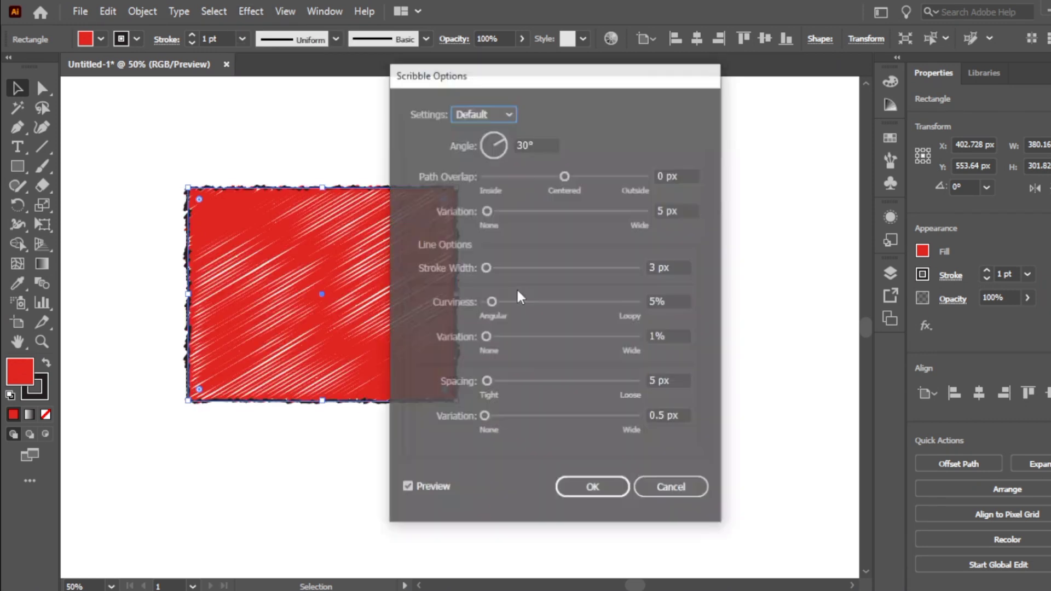
mouse_move(570, 80)
left_mouse_down()
mouse_move(727, 91)
mouse_move(719, 88)
left_mouse_up()
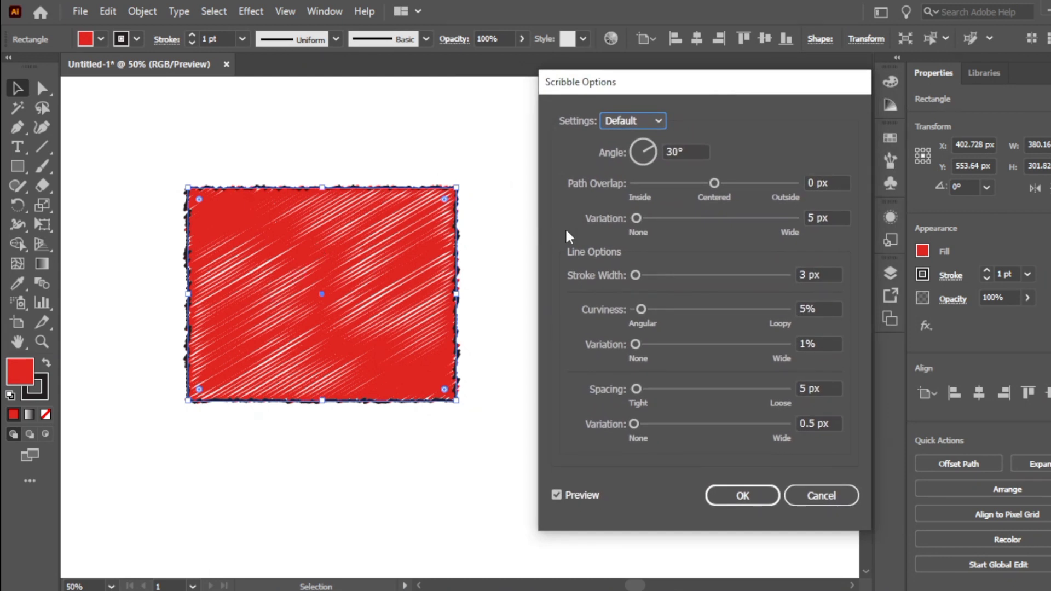
- Try different scribble angles on the rectangle, including 97°, 130°, 293°, 37°, 90° and 69°
left_click(641, 142)
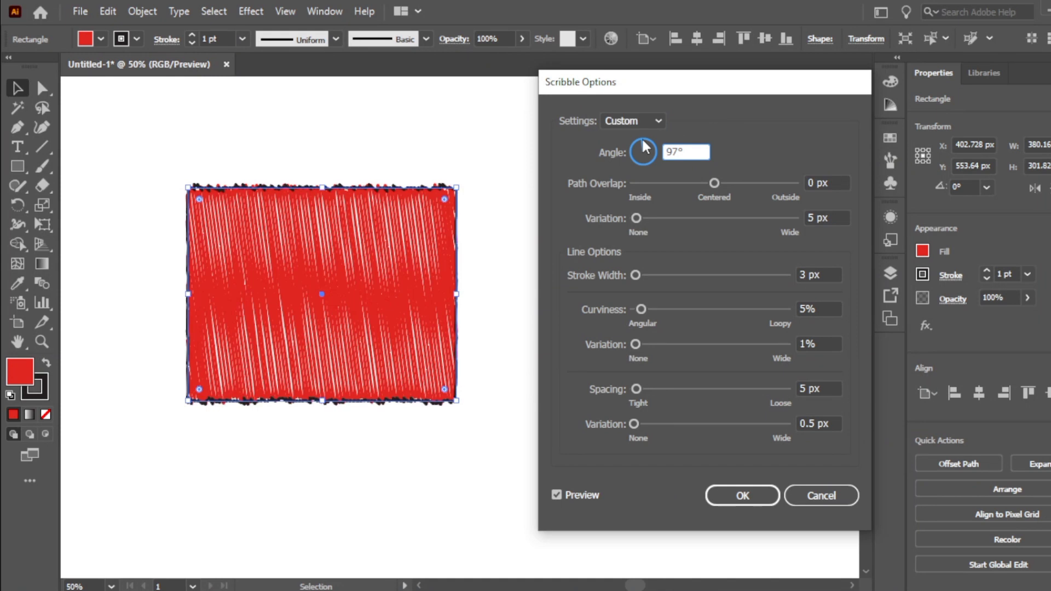
left_click(635, 144)
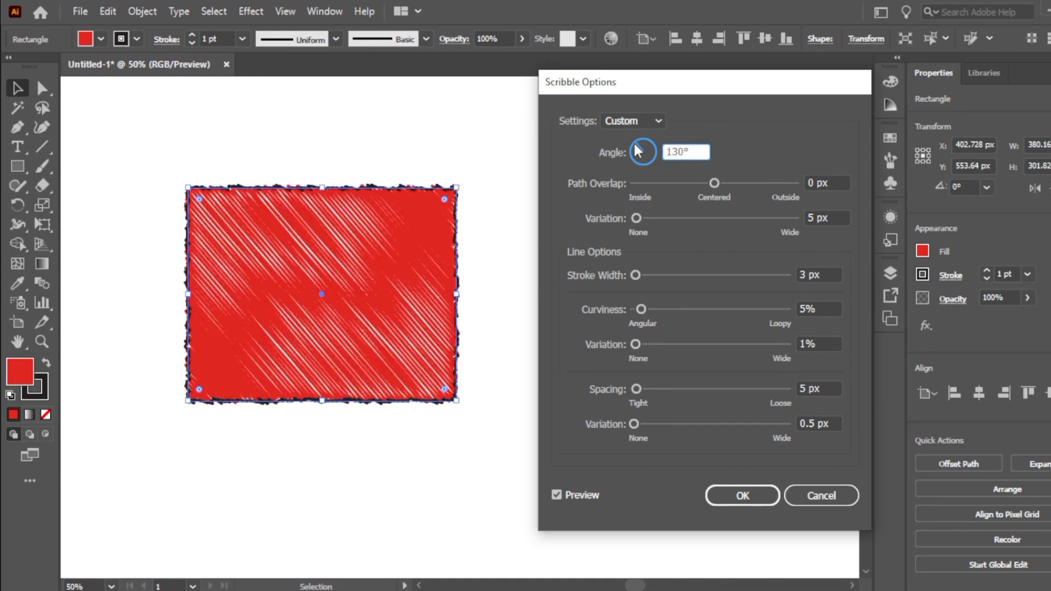
left_click(631, 151)
left_click(633, 158)
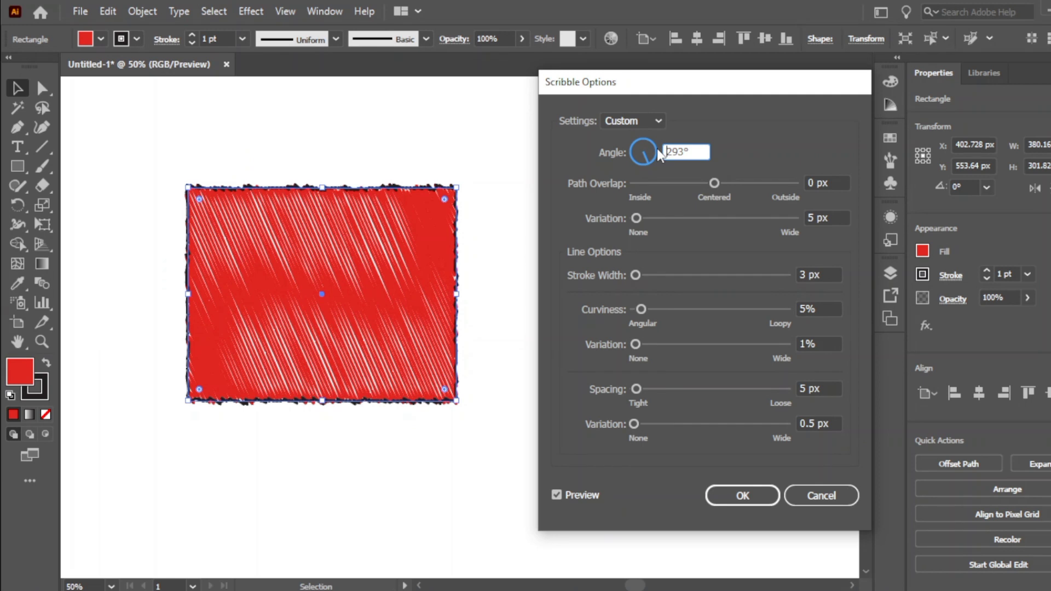
left_click(653, 146)
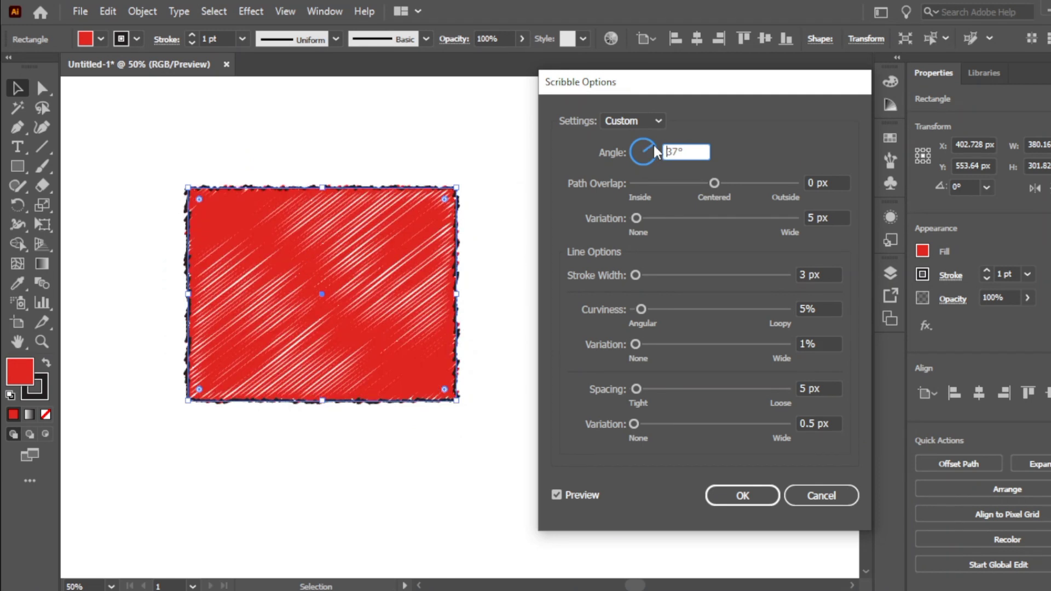
left_click(638, 144)
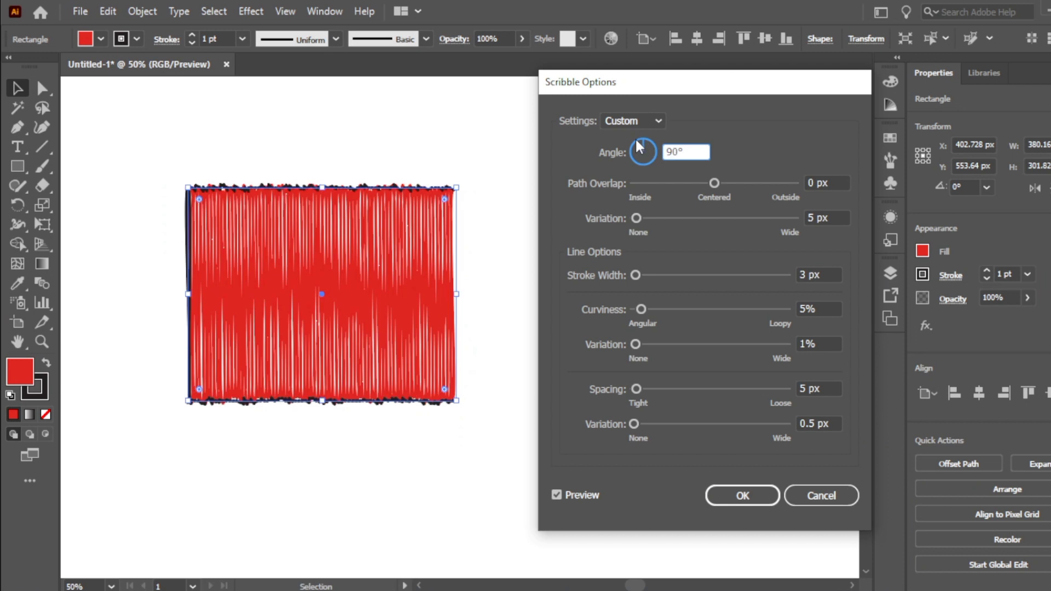
left_click(637, 146)
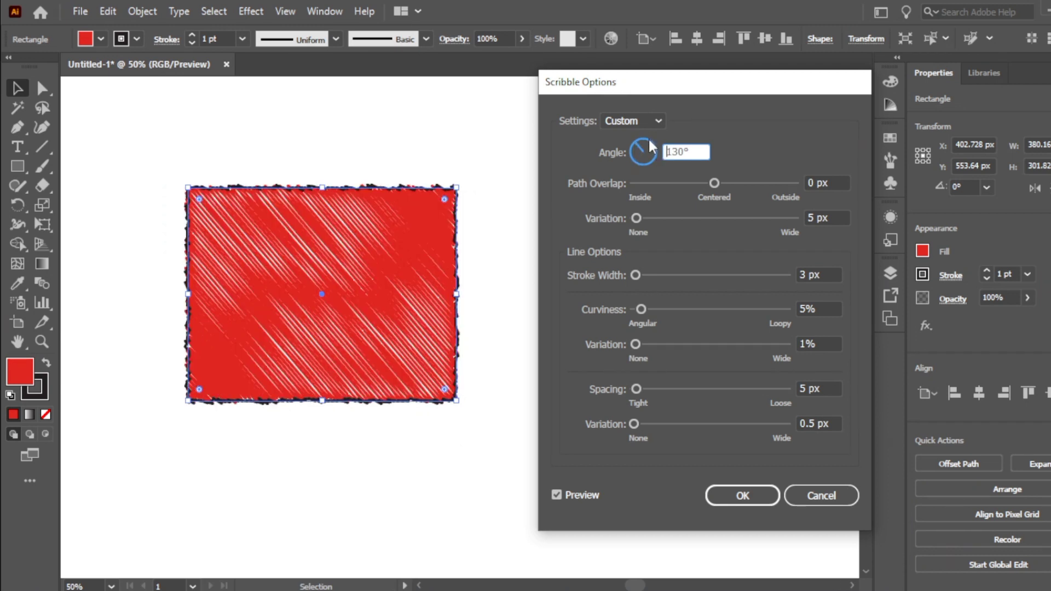
left_click(648, 136)
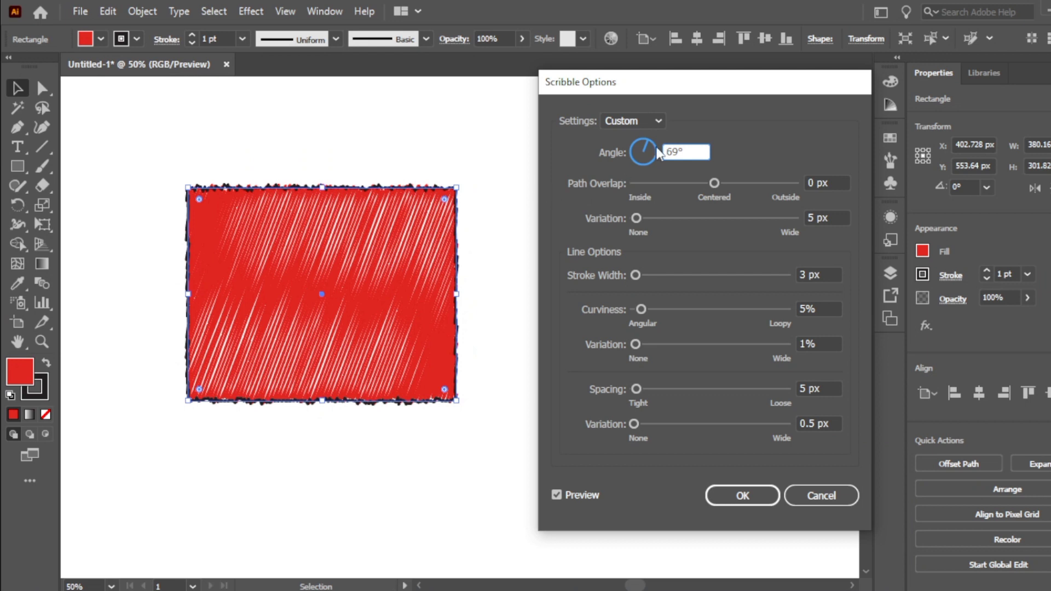
- Set the scribble's path overlap to 38 px and the overlap variation to 18 px
left_click(711, 185)
mouse_move(710, 185)
left_mouse_down()
mouse_move(662, 185)
mouse_move(737, 186)
mouse_move(729, 187)
left_mouse_up()
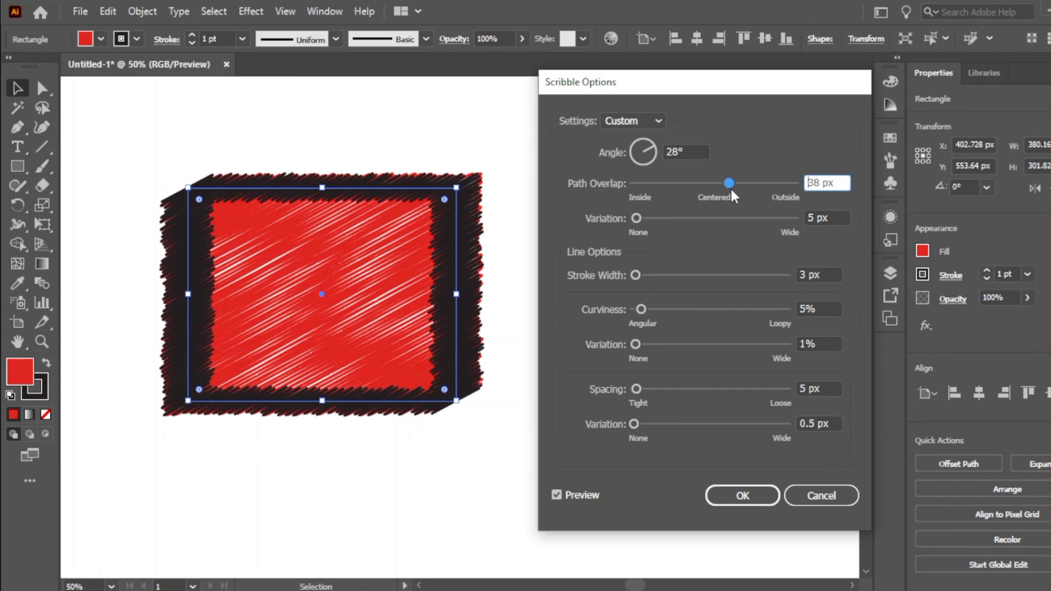
mouse_move(639, 216)
left_mouse_down()
mouse_move(659, 216)
mouse_move(644, 217)
left_mouse_up()
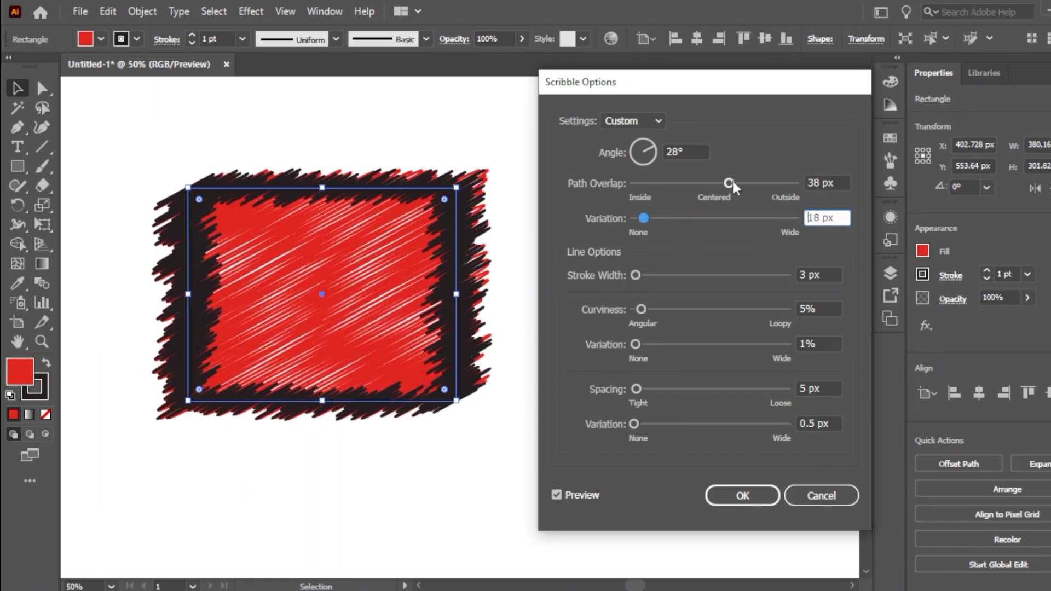
- Try a path overlap of -13 px, reduce the overlap variation to 0 px, and return the overlap to about centered at -0.37 px
left_click_drag(721, 185, 708, 185)
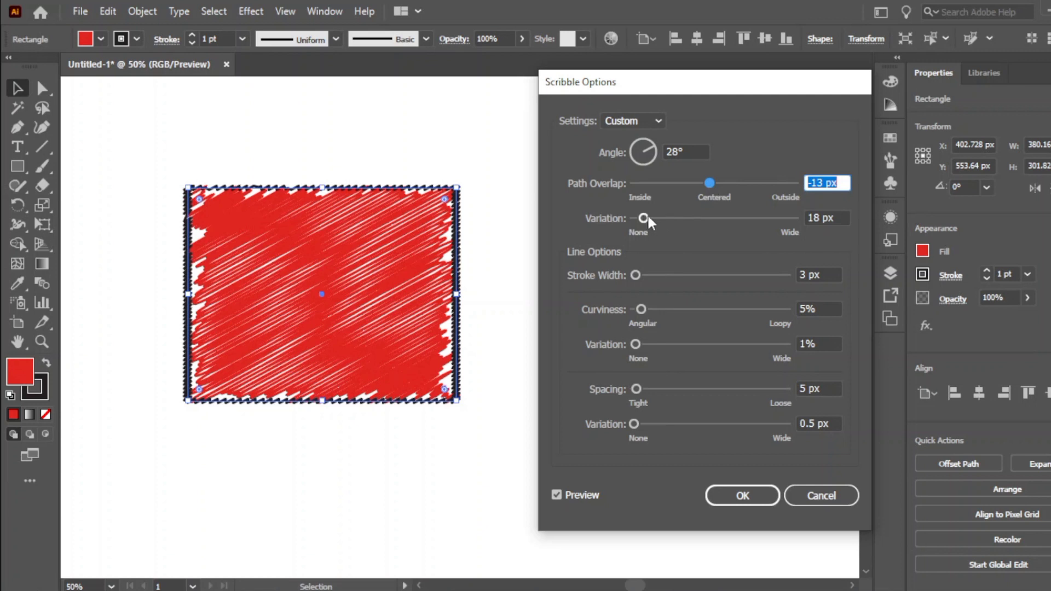
mouse_move(643, 218)
left_mouse_down()
mouse_move(632, 218)
mouse_move(682, 222)
mouse_move(627, 217)
mouse_move(636, 217)
left_mouse_up()
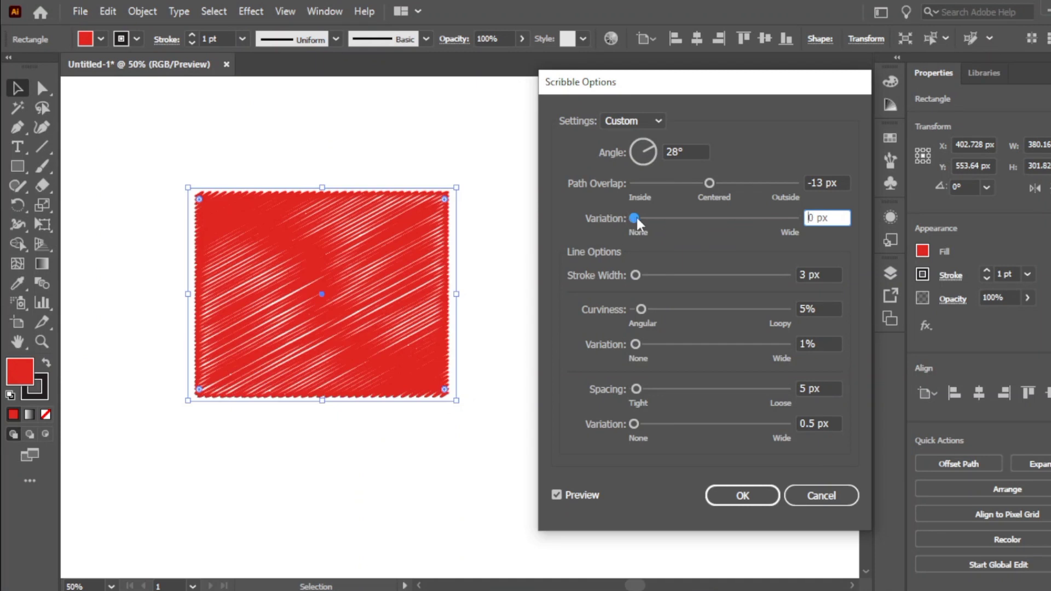
left_click_drag(708, 185, 714, 182)
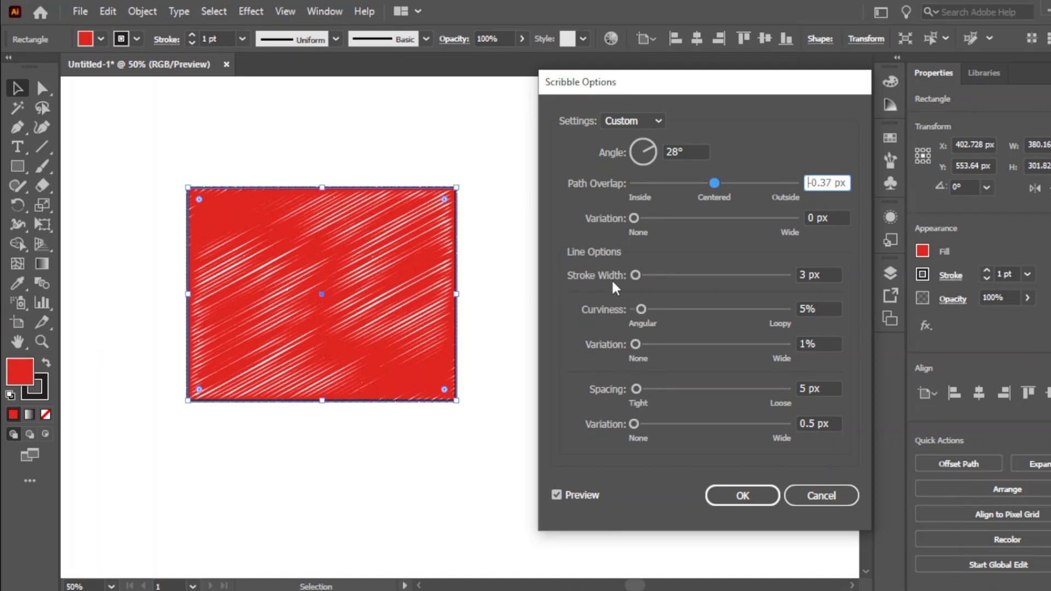
- Try a scribble stroke width of 21 px and cancel the Scribble effect
left_click_drag(636, 276, 646, 275)
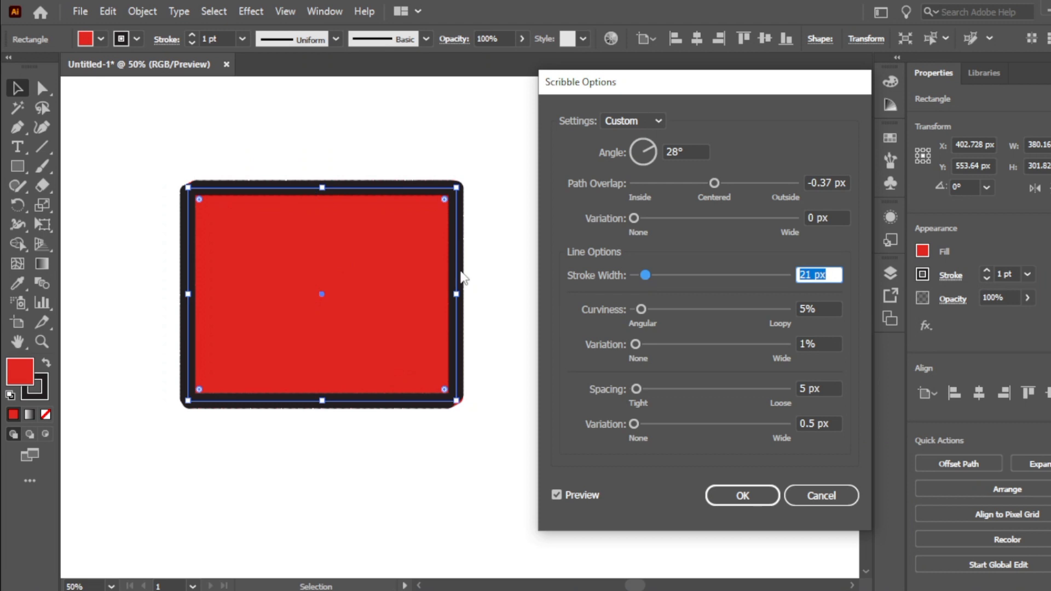
left_click(41, 389)
left_click(818, 497)
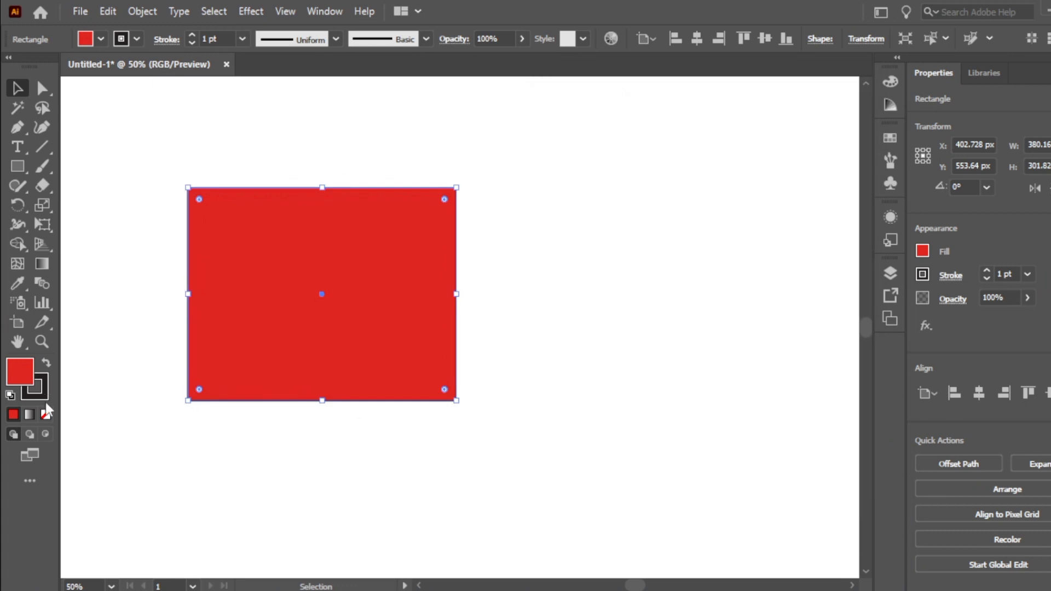
- Remove the rectangle's stroke and try a Scribble effect with 0% curviness, 5% curviness variation and adjusted spacing
left_click(46, 414)
left_click(250, 11)
mouse_move(400, 214)
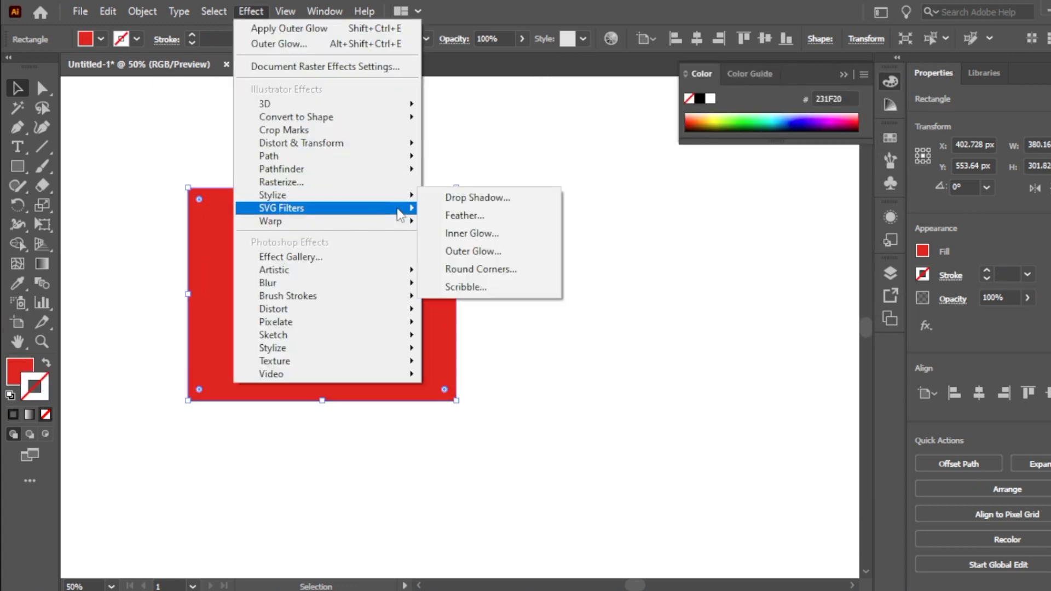
left_click(463, 286)
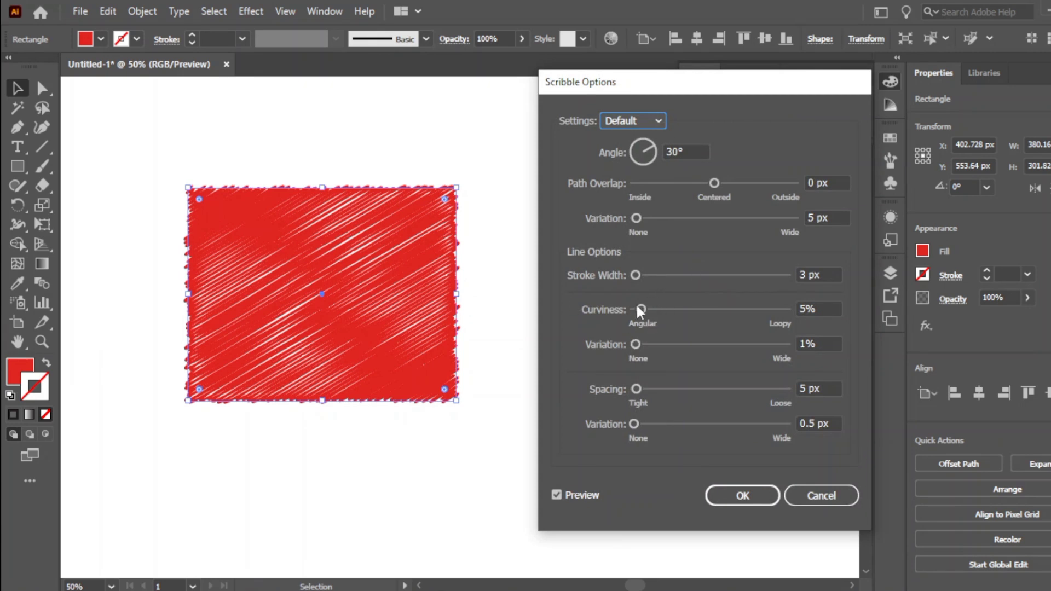
mouse_move(643, 309)
left_mouse_down()
mouse_move(723, 308)
mouse_move(614, 319)
mouse_move(658, 344)
mouse_move(626, 343)
mouse_move(699, 346)
mouse_move(613, 360)
mouse_move(645, 350)
left_mouse_up()
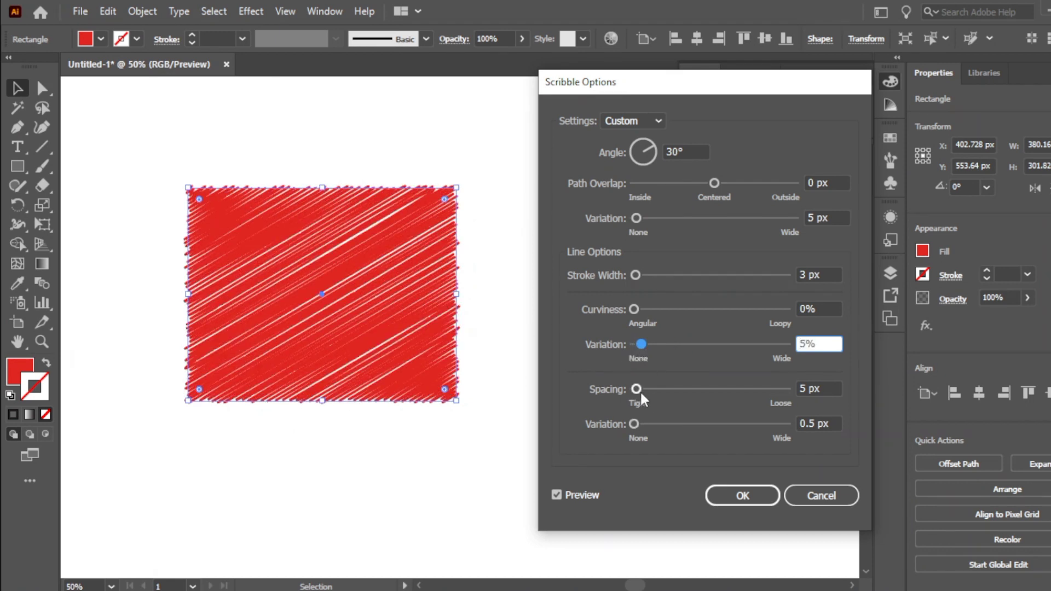
mouse_move(637, 388)
left_mouse_down()
mouse_move(675, 388)
mouse_move(613, 391)
left_mouse_up()
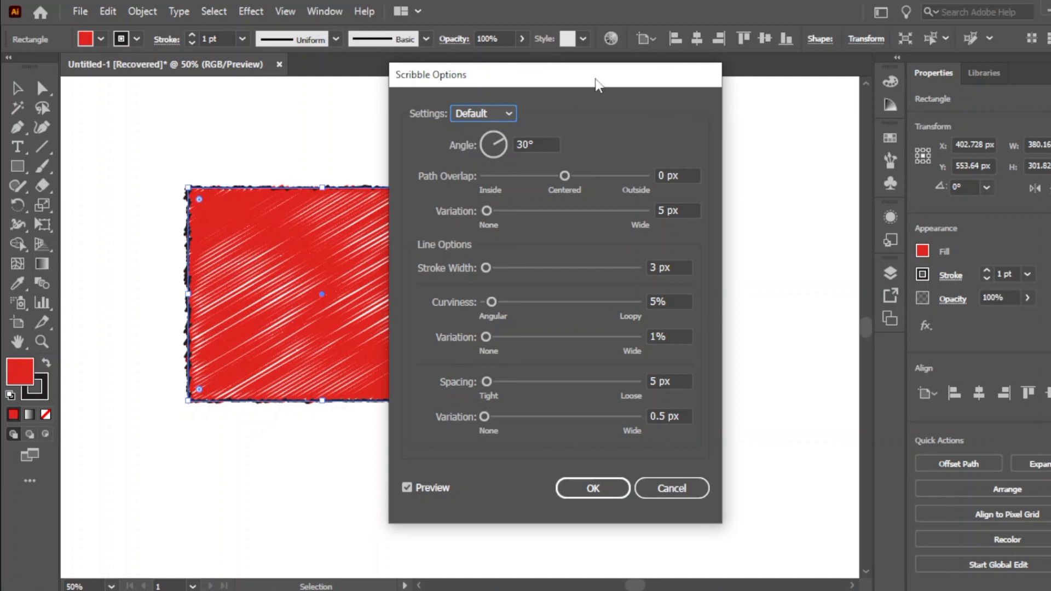
- Move the Scribble dialog clear of the rectangle, try a spacing variation of 0 px, and cancel the effect
left_click_drag(596, 78, 724, 97)
mouse_move(617, 434)
left_mouse_down()
mouse_move(625, 434)
mouse_move(616, 435)
left_mouse_up()
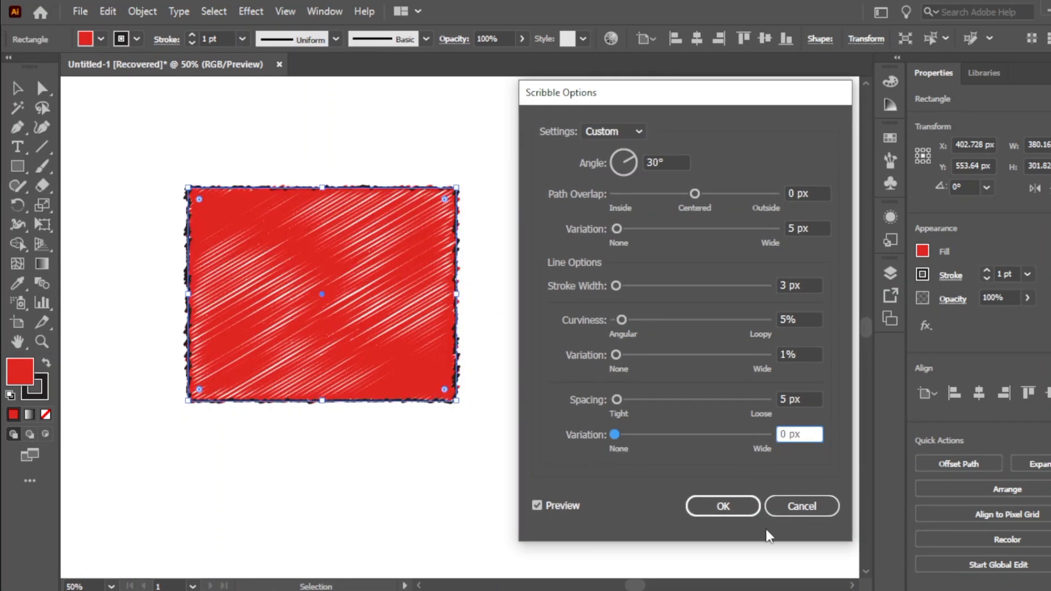
left_click(801, 512)
- Apply the AI_Alpha_1 SVG filter to the red rectangle
left_click(249, 13)
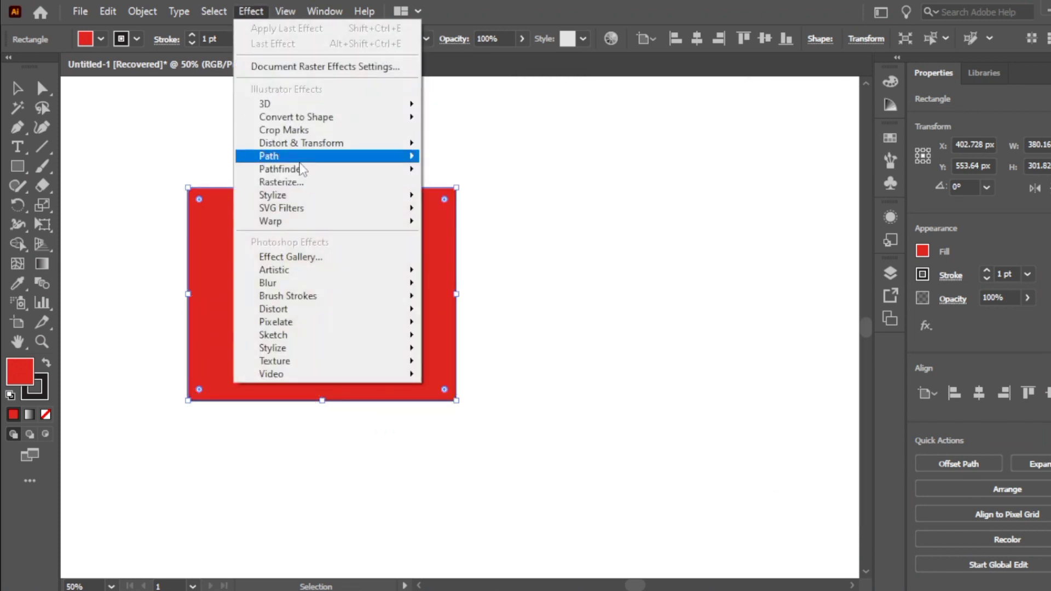
mouse_move(328, 216)
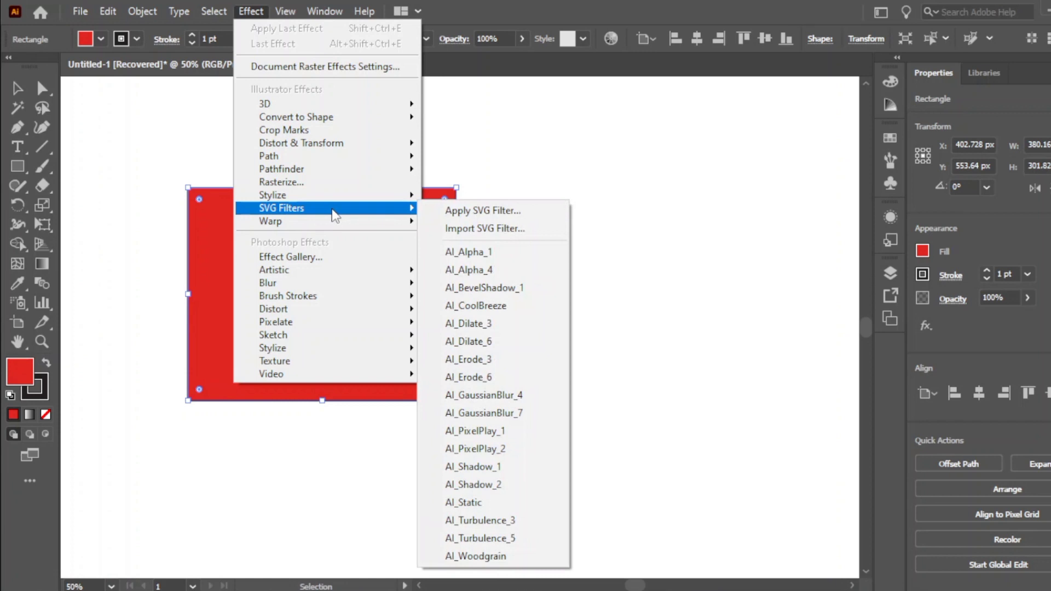
left_click(469, 257)
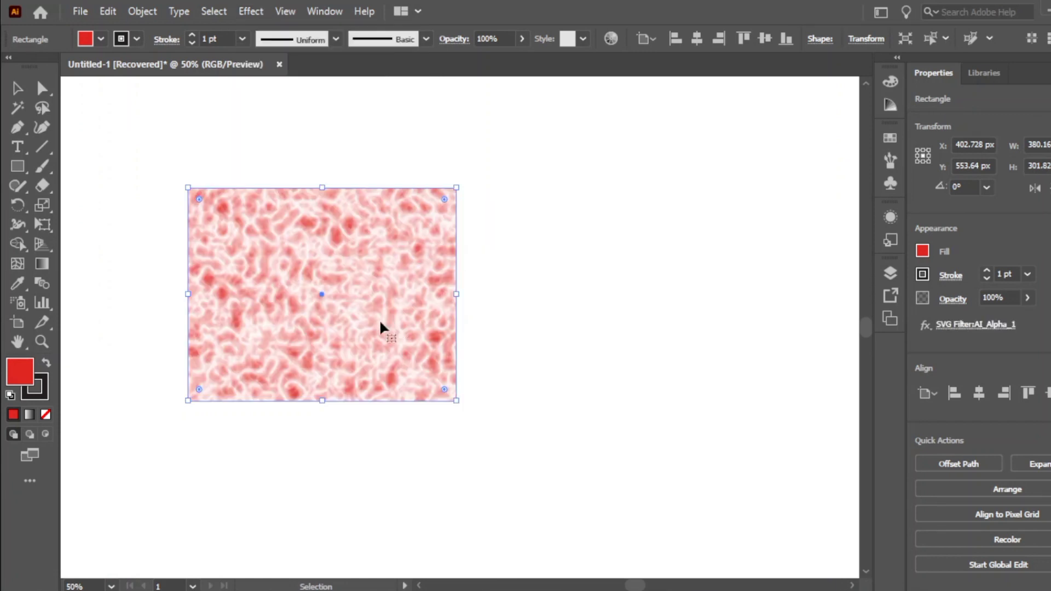
- Try the AI_Alpha_1, AI_BevelShadow_1 and AI_Dilate_6 SVG filters on the rectangle and undo the filters
left_click(253, 10)
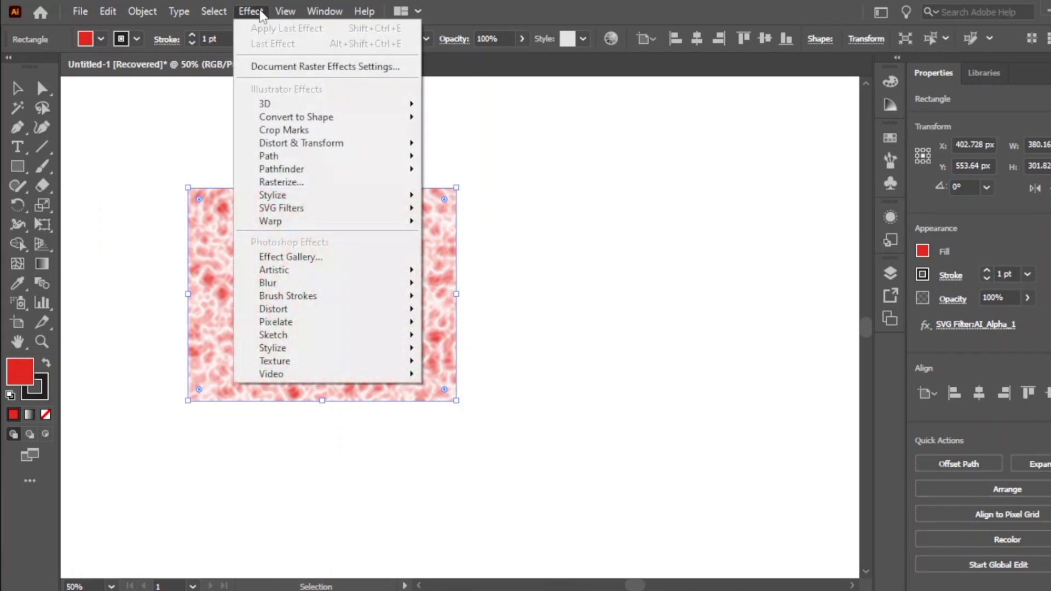
mouse_move(333, 208)
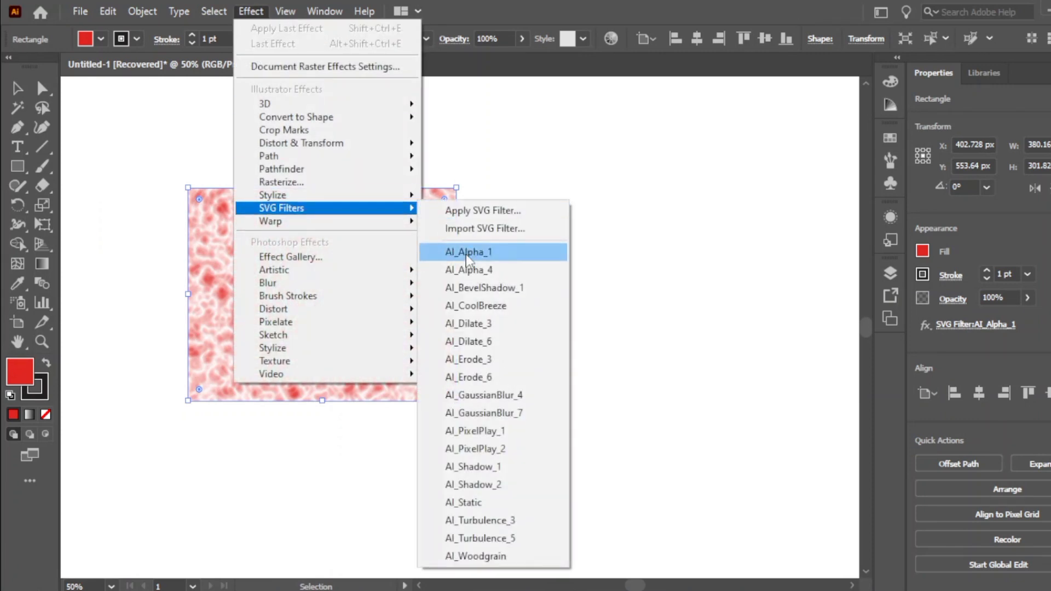
left_click(465, 253)
left_click(260, 10)
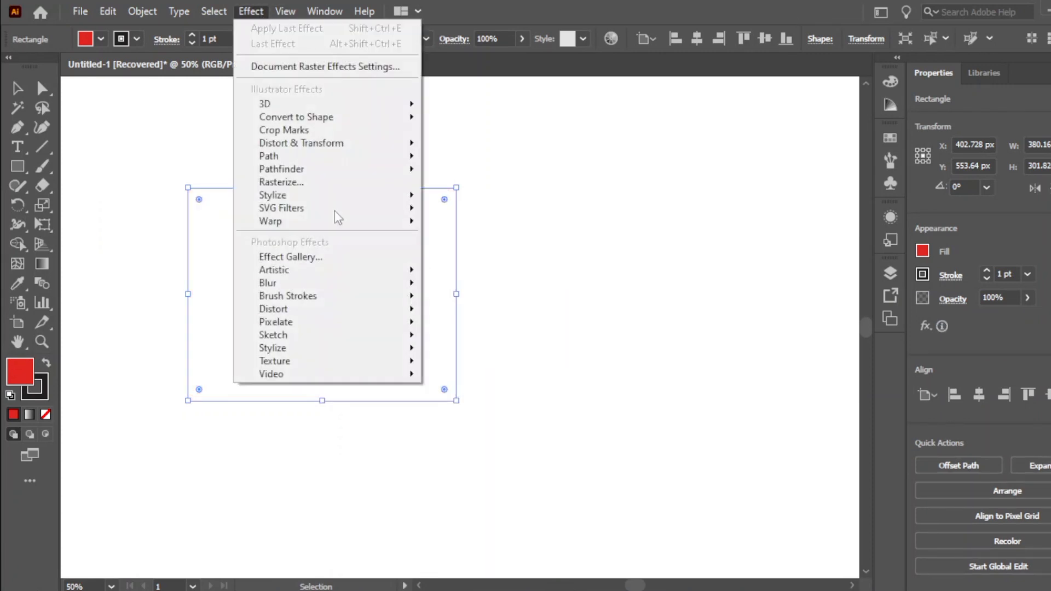
mouse_move(339, 209)
left_click(516, 288)
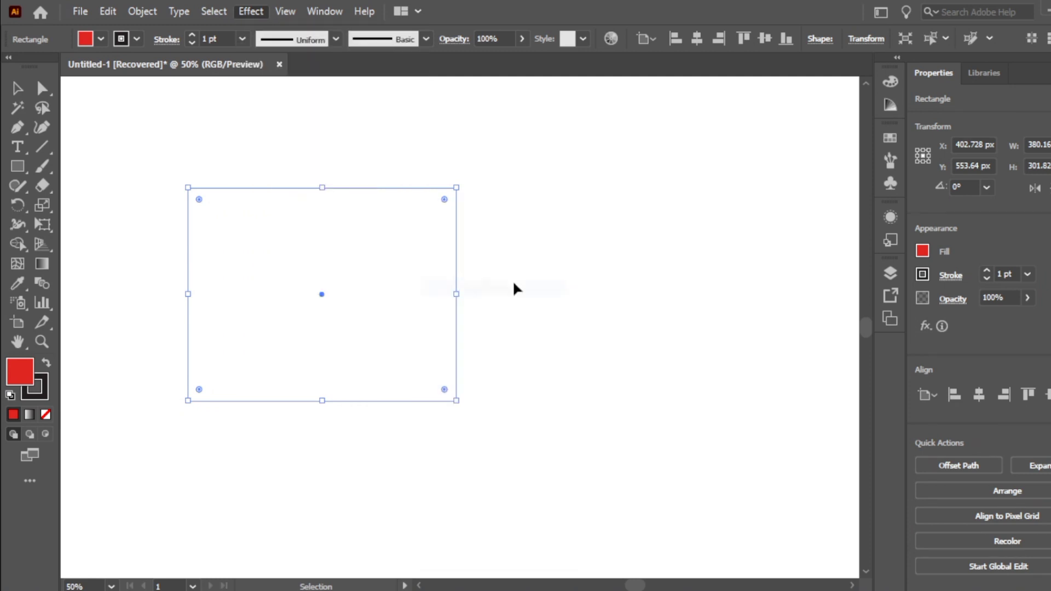
left_click(257, 11)
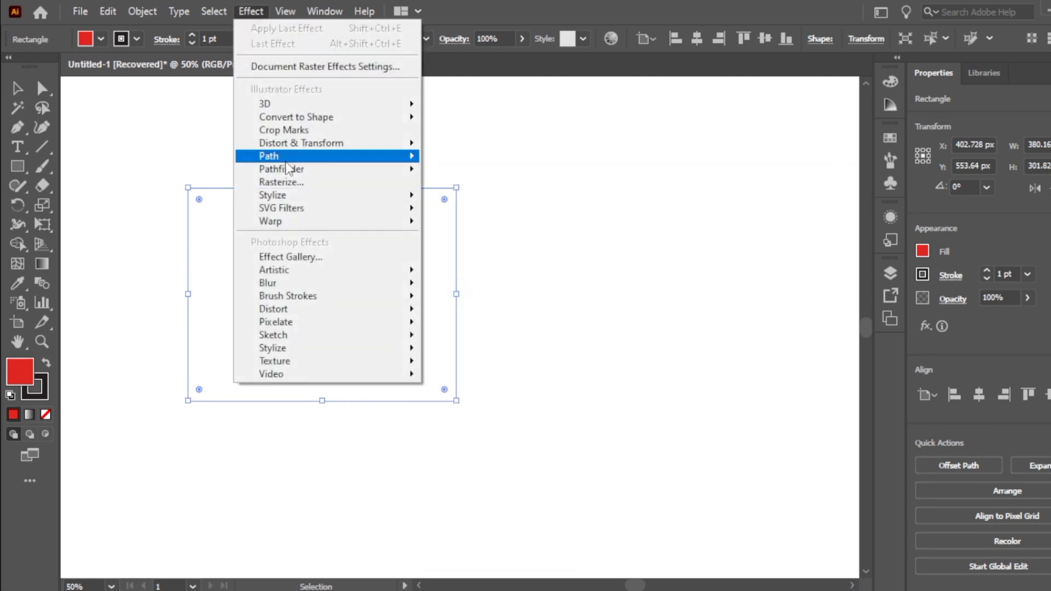
mouse_move(329, 209)
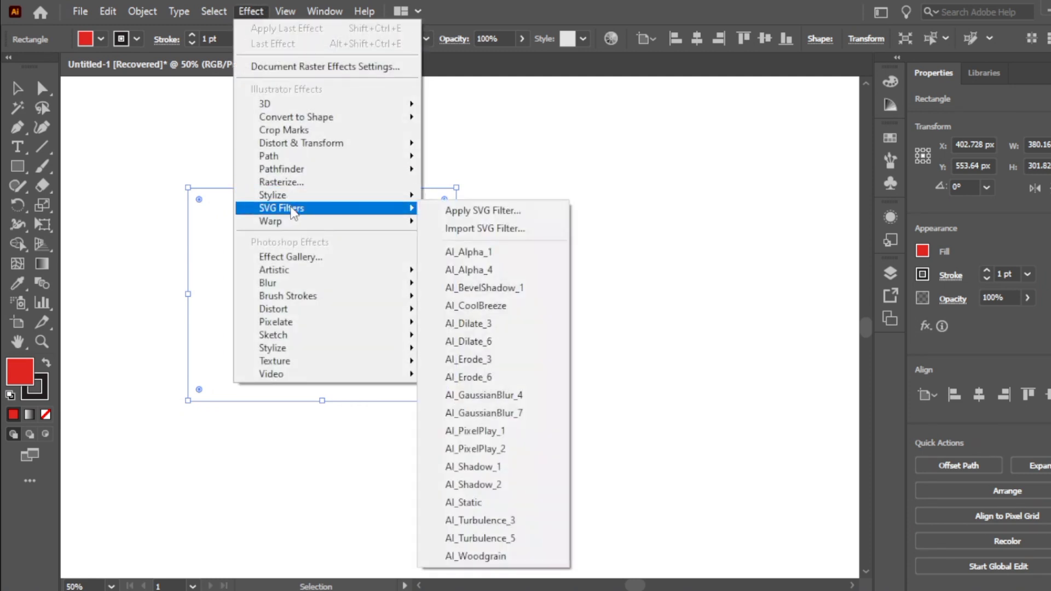
left_click(489, 342)
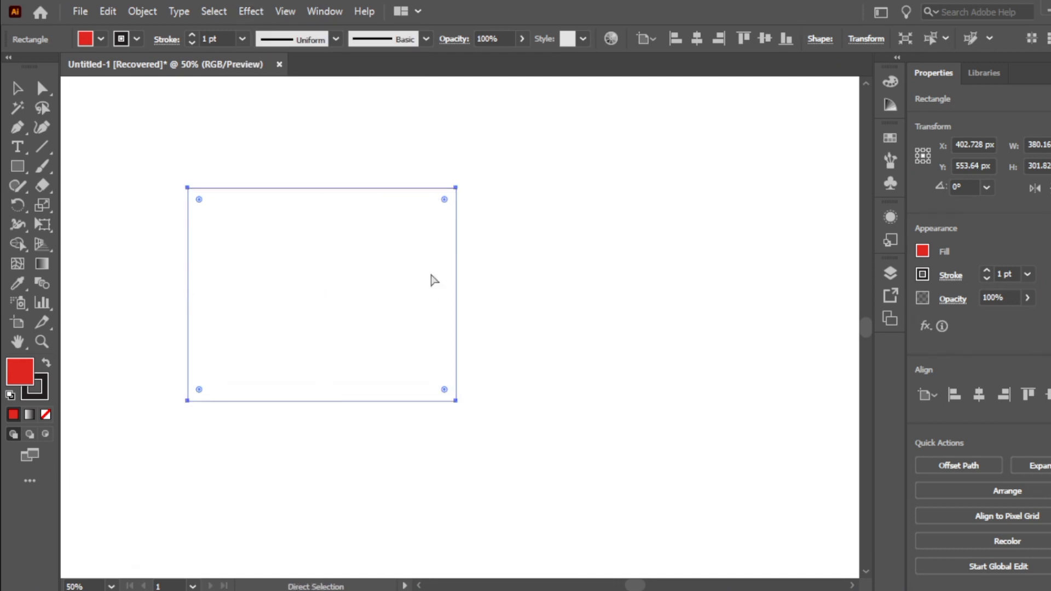
key("ctrl+z")
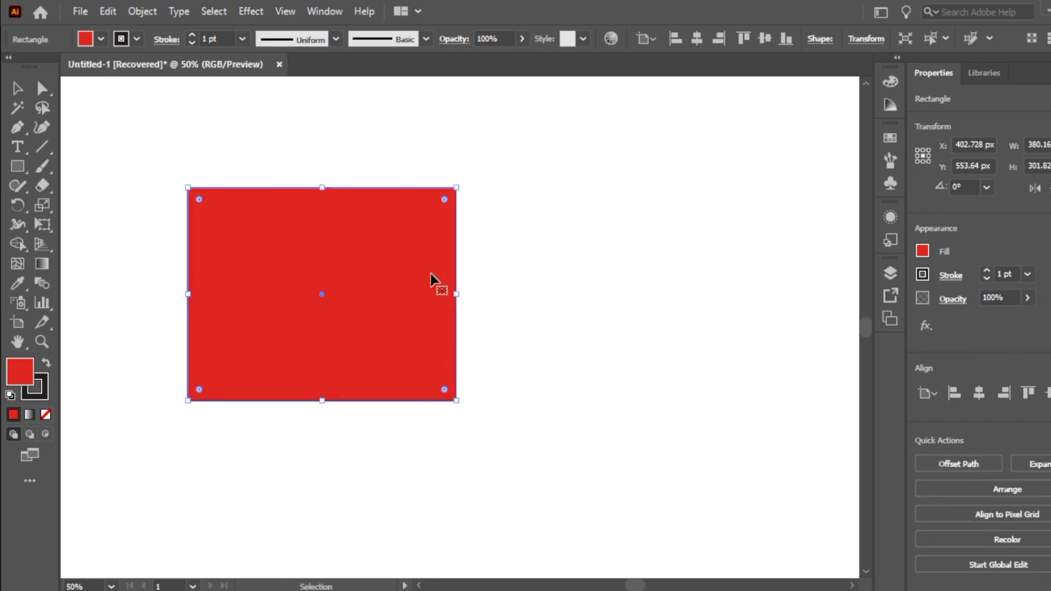
- Try a Gaussian Blur on the rectangle with radii of 0.1 and about 7.7 pixels, and cancel the effect
left_click(250, 11)
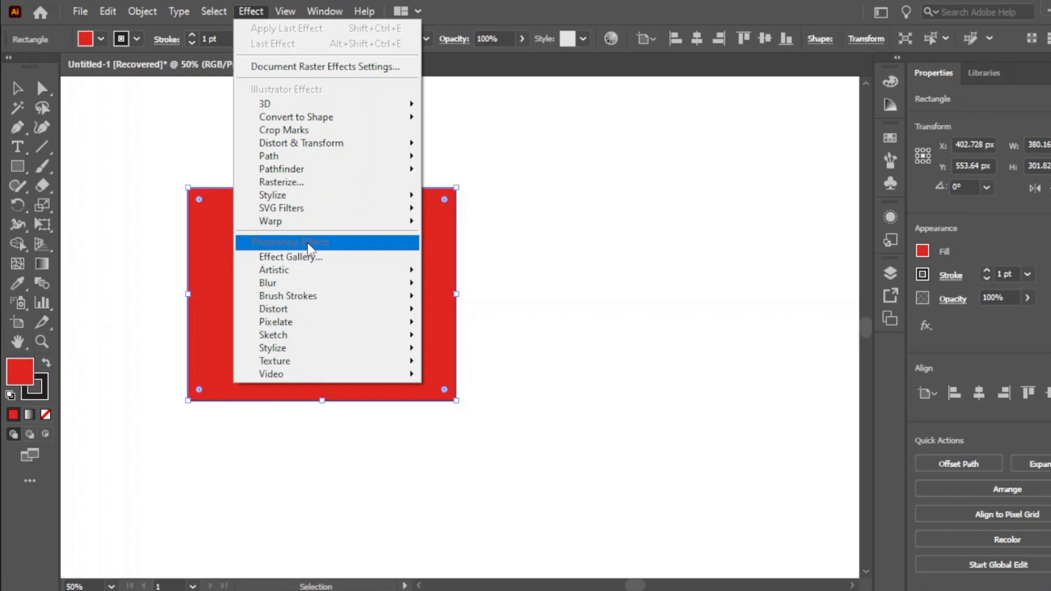
mouse_move(275, 288)
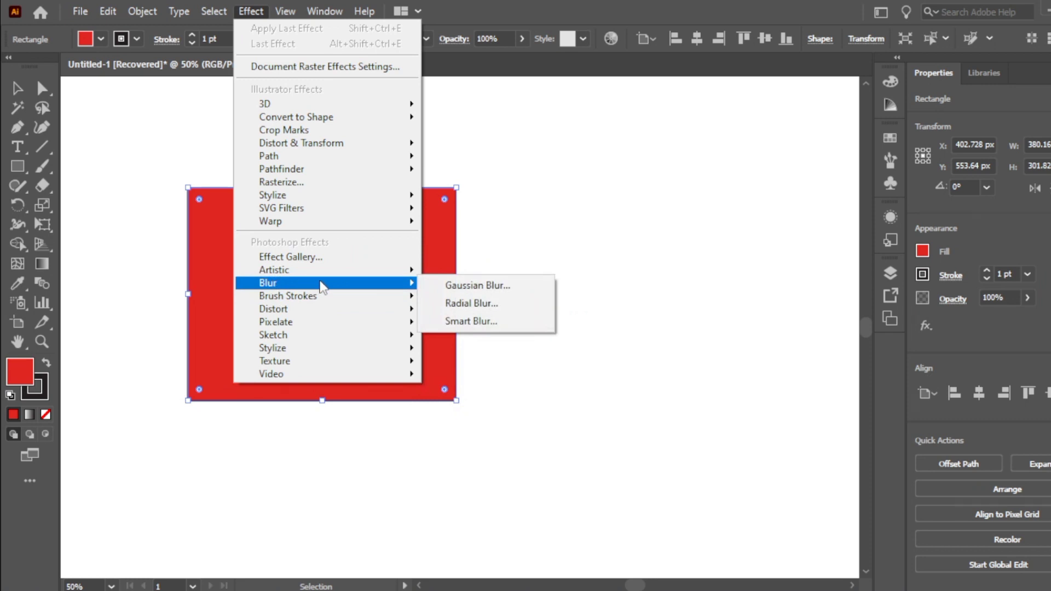
left_click(480, 288)
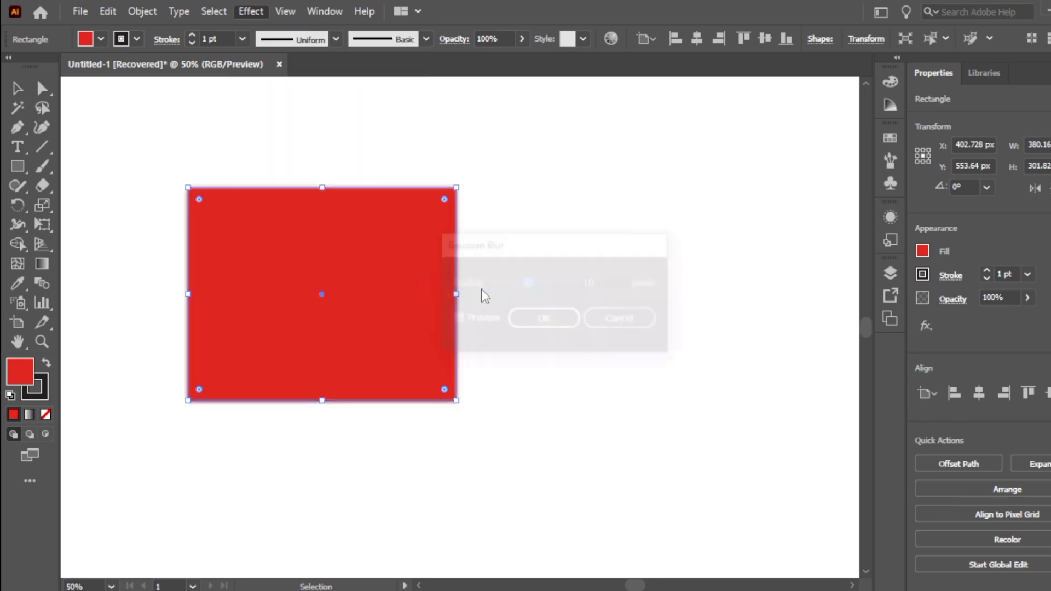
left_click_drag(525, 282, 491, 294)
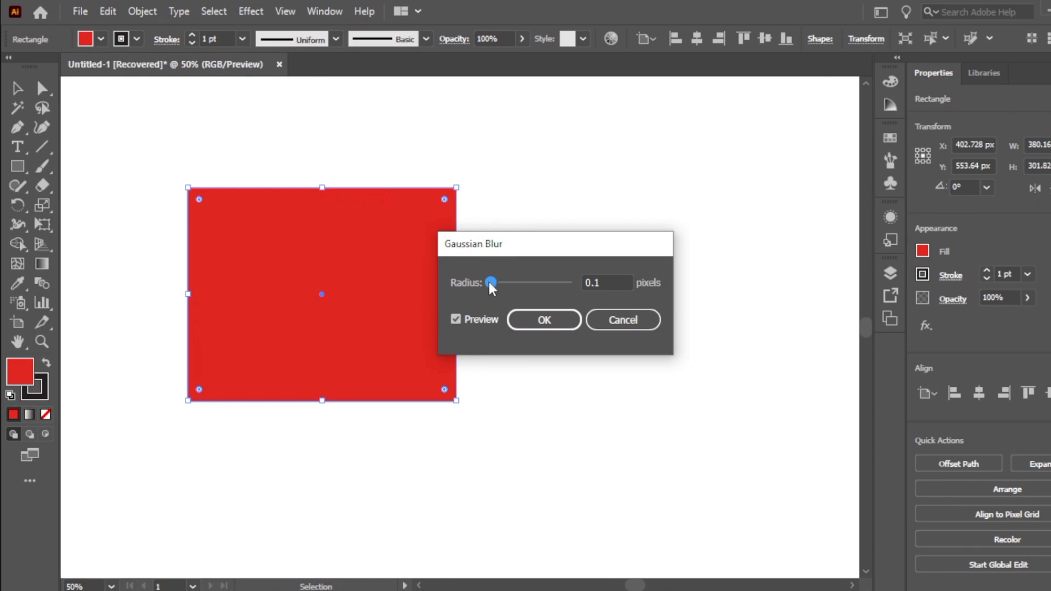
left_click_drag(491, 290, 521, 289)
left_click(456, 320)
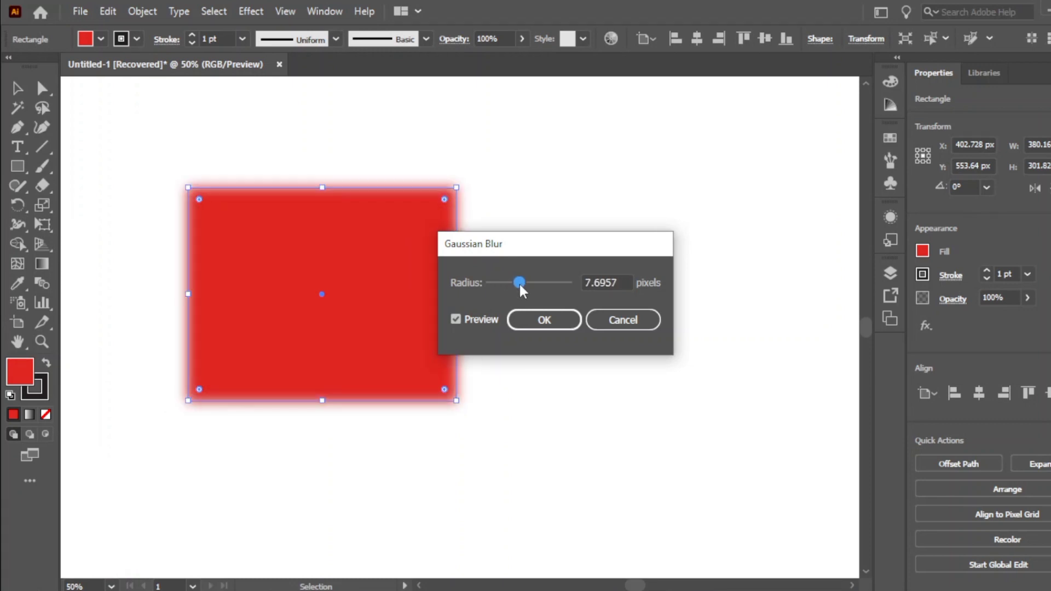
left_click(613, 323)
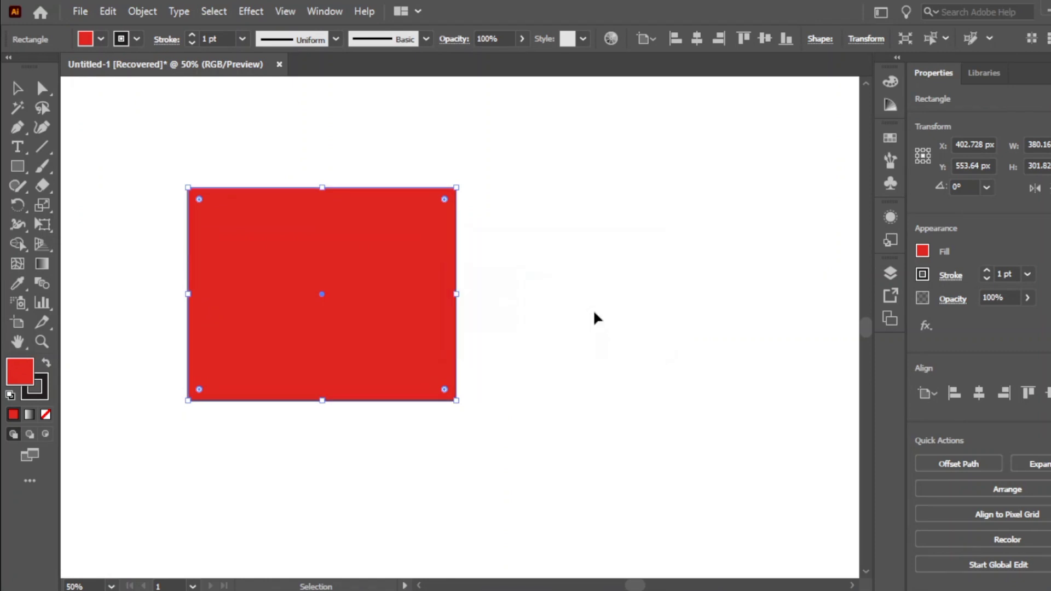
- Try a Radial Blur on the rectangle with amount 20, the Spin method and Good quality, and undo it
left_click(253, 14)
mouse_move(408, 284)
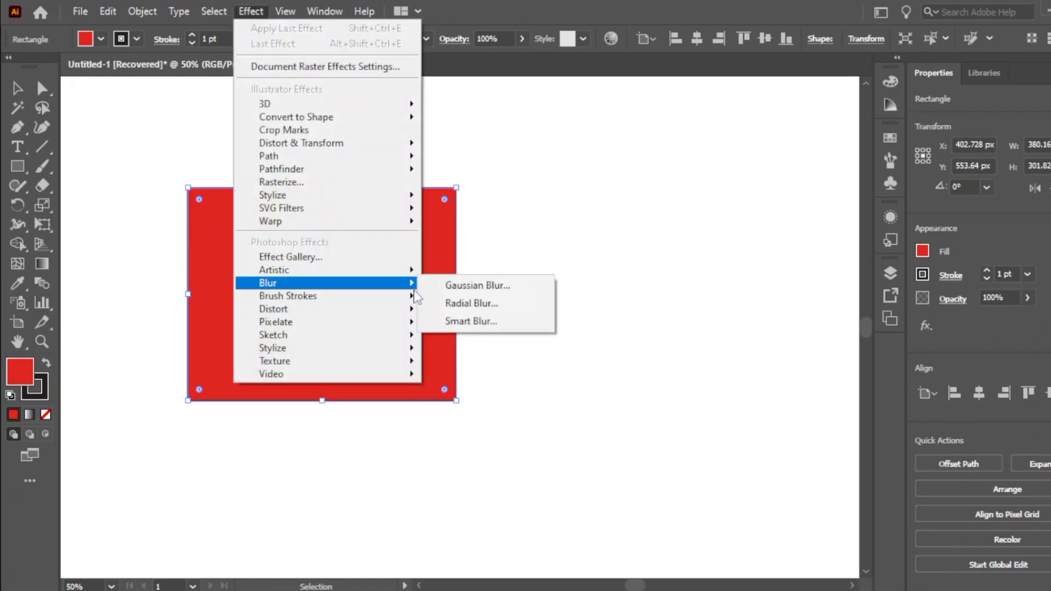
left_click(460, 304)
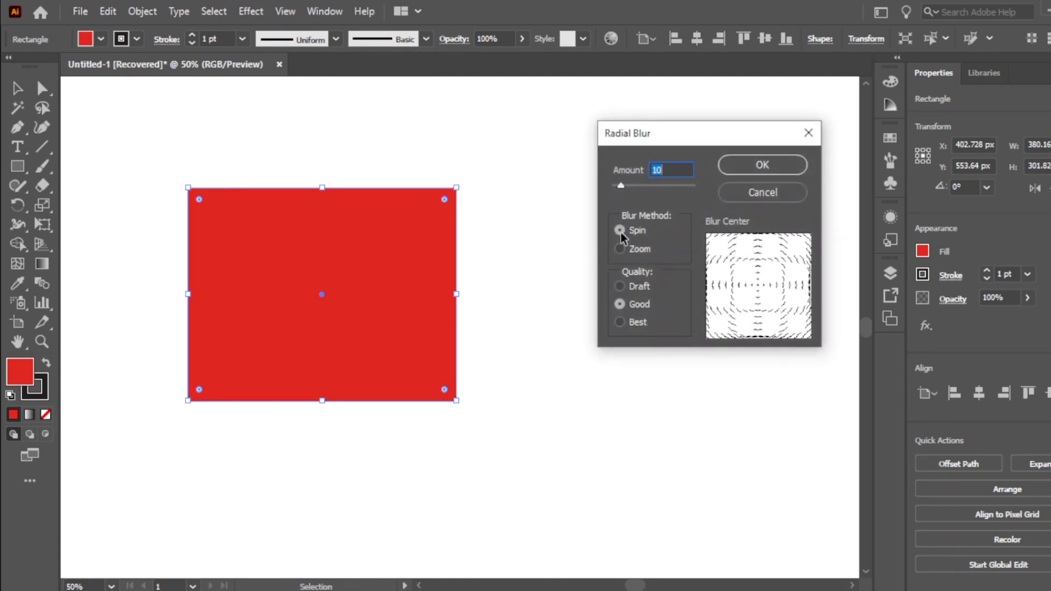
left_click_drag(621, 186, 634, 190)
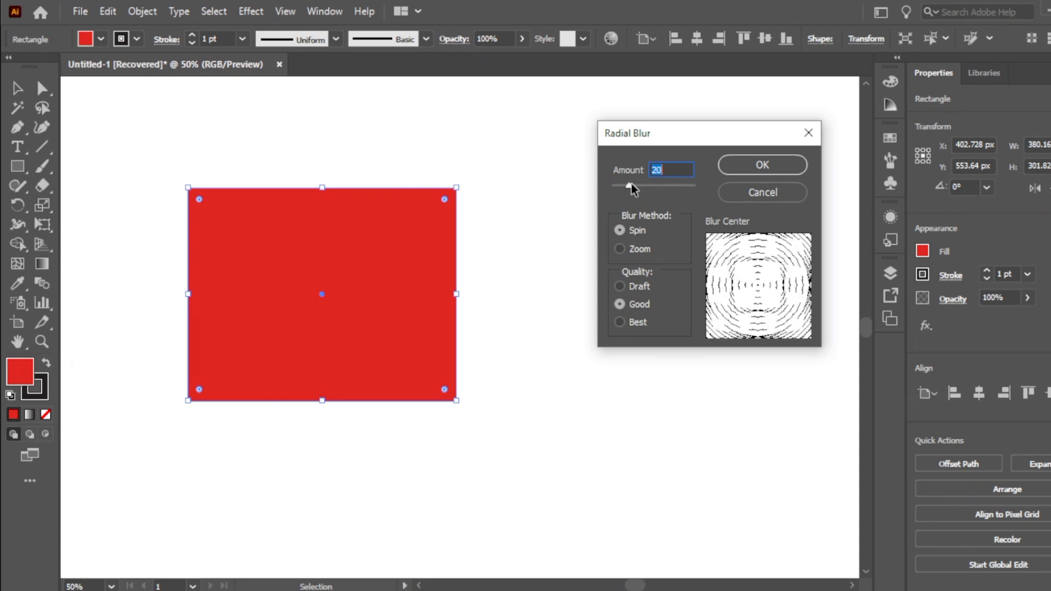
left_click(620, 250)
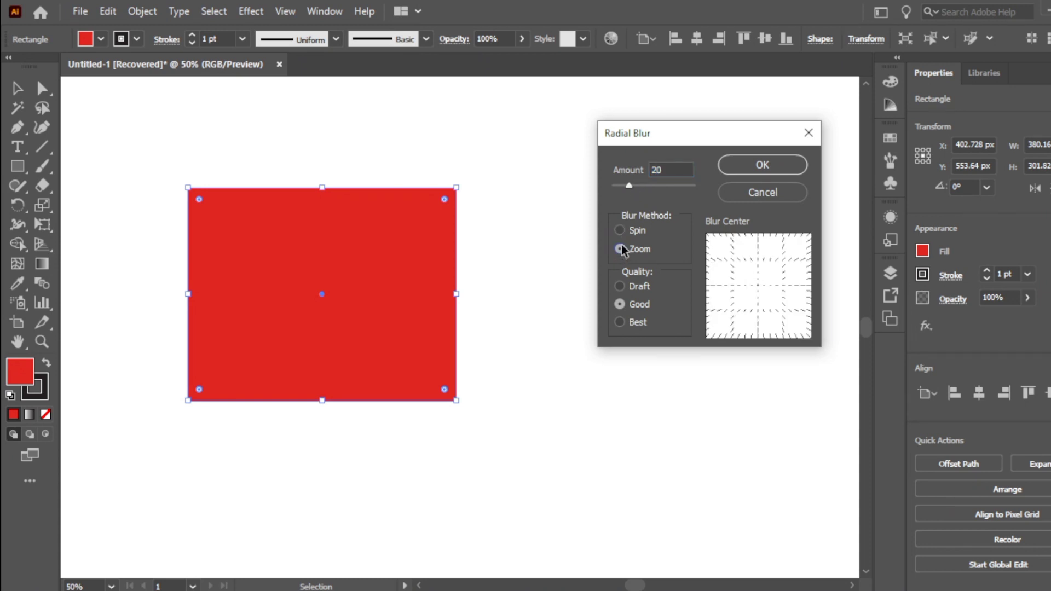
left_click(621, 231)
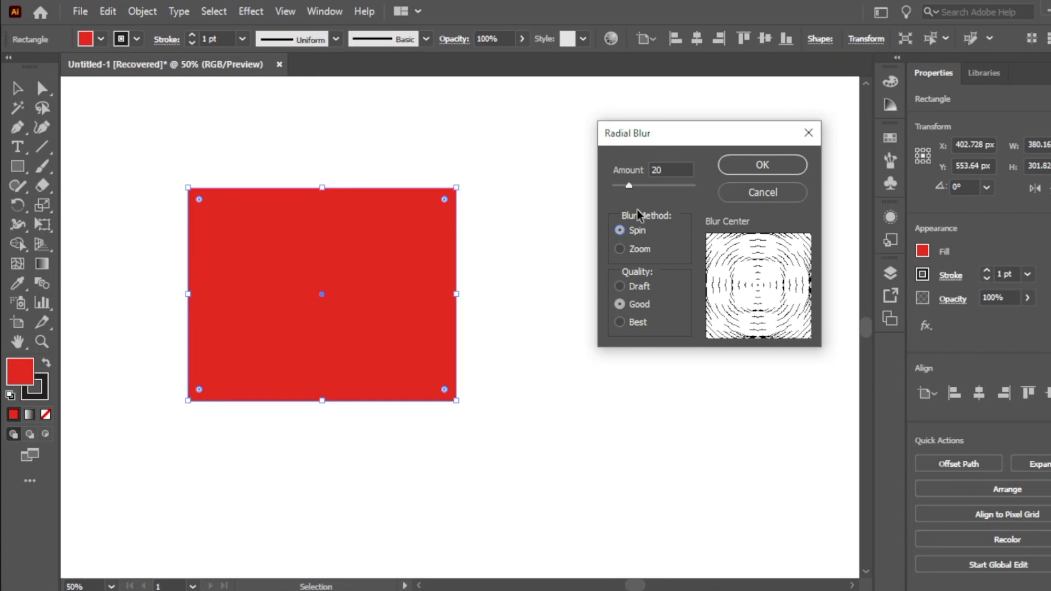
left_click(740, 170)
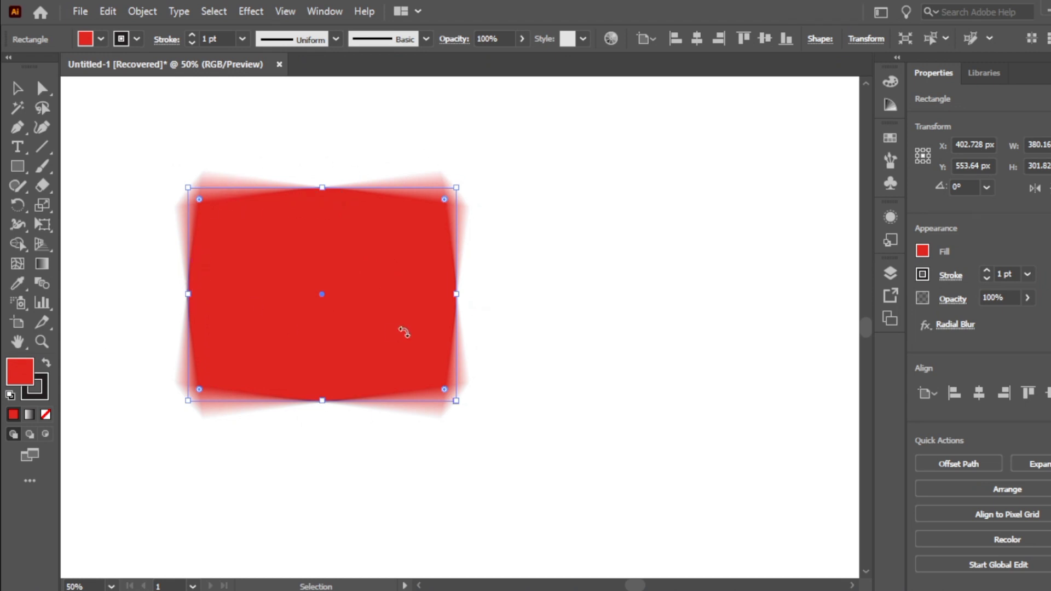
key("ctrl+z")
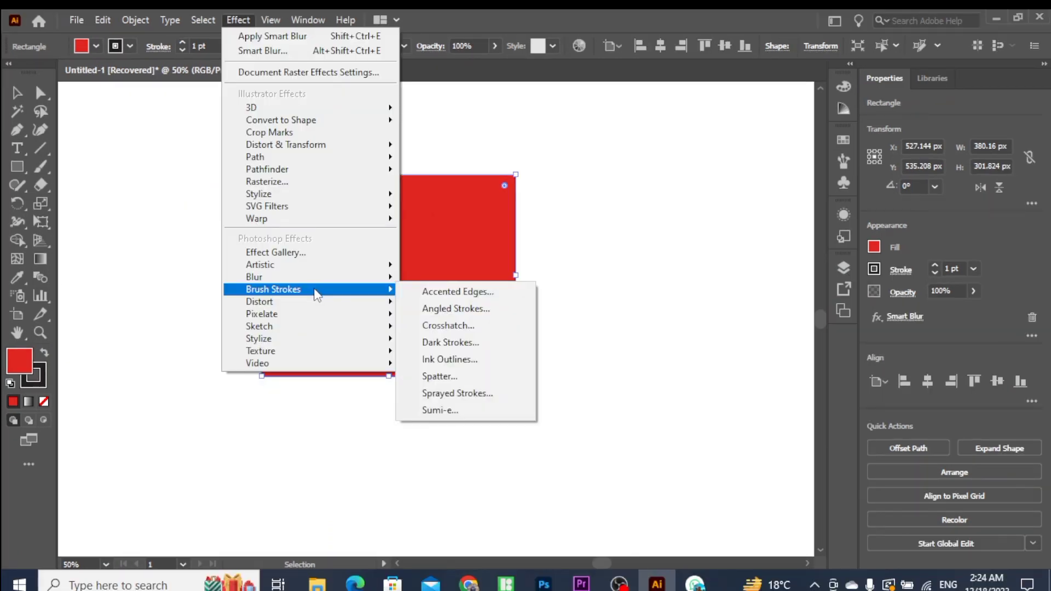
- Preview the Accented Edges brush stroke effect on the red rectangle and cancel it
mouse_move(279, 306)
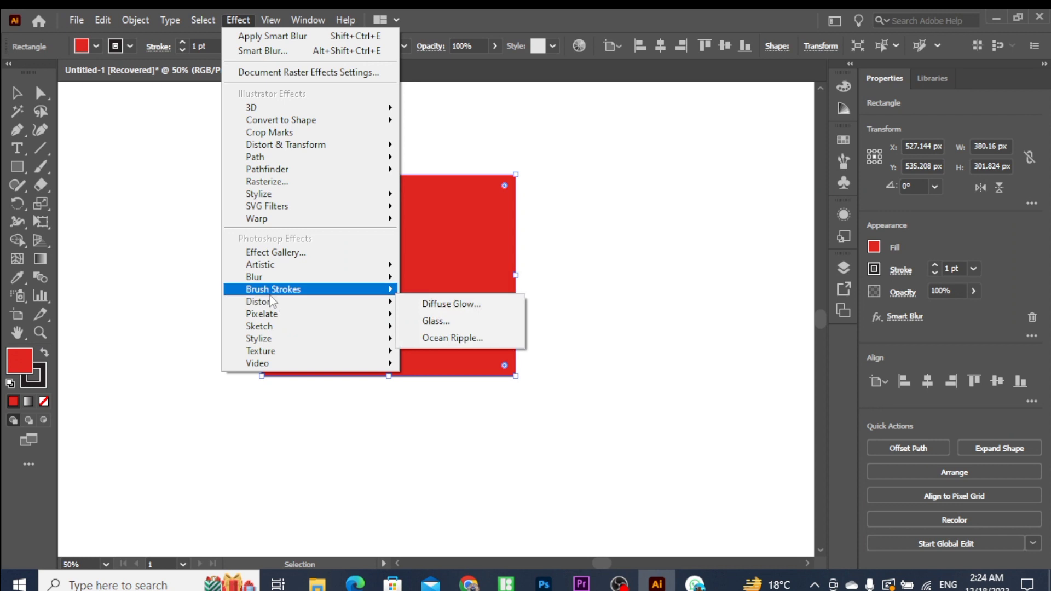
left_click(445, 296)
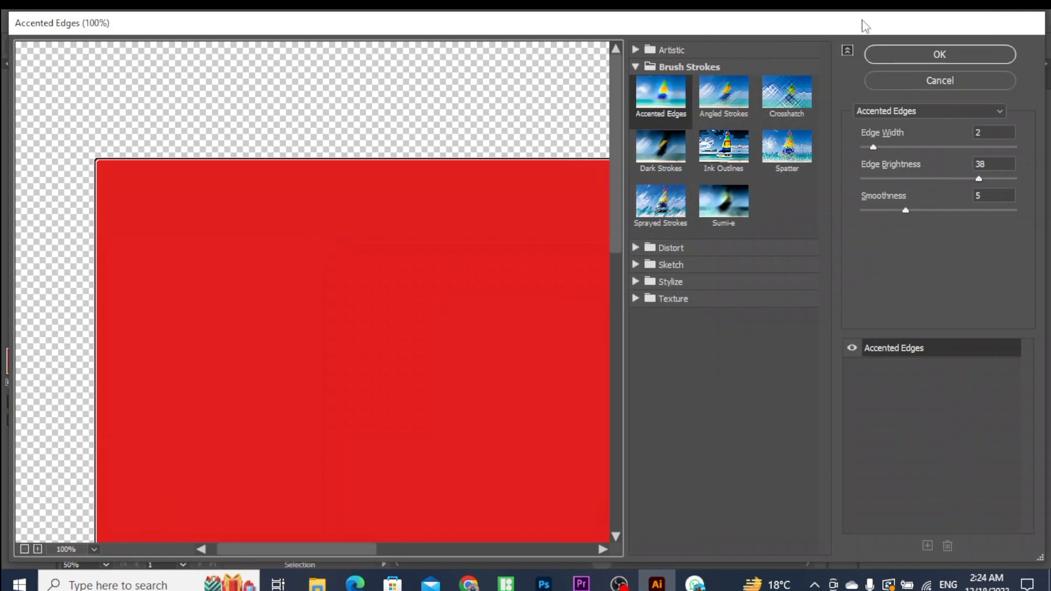
left_click(891, 82)
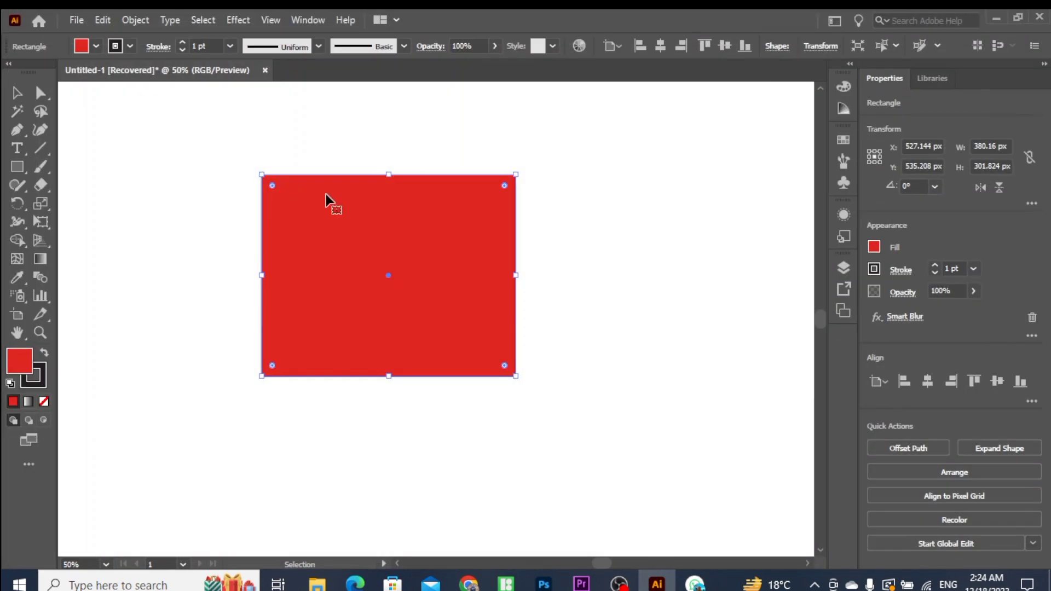
- Replace the red rectangle with the green leaf image from the PICTURES folder on New Volume (D:), enlarged to about 576 x 576 px
key("Delete")
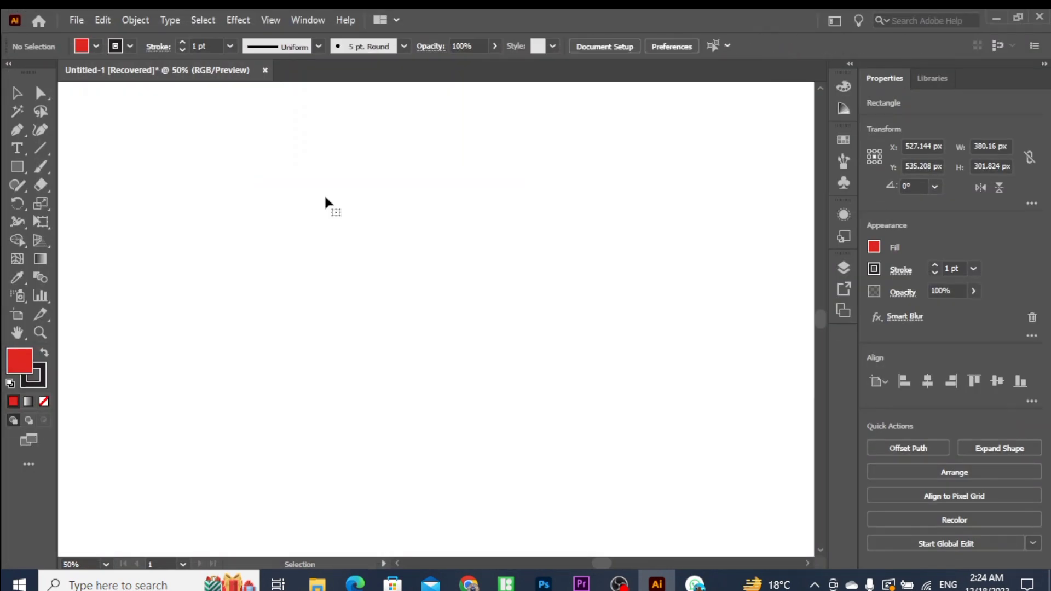
left_click(996, 18)
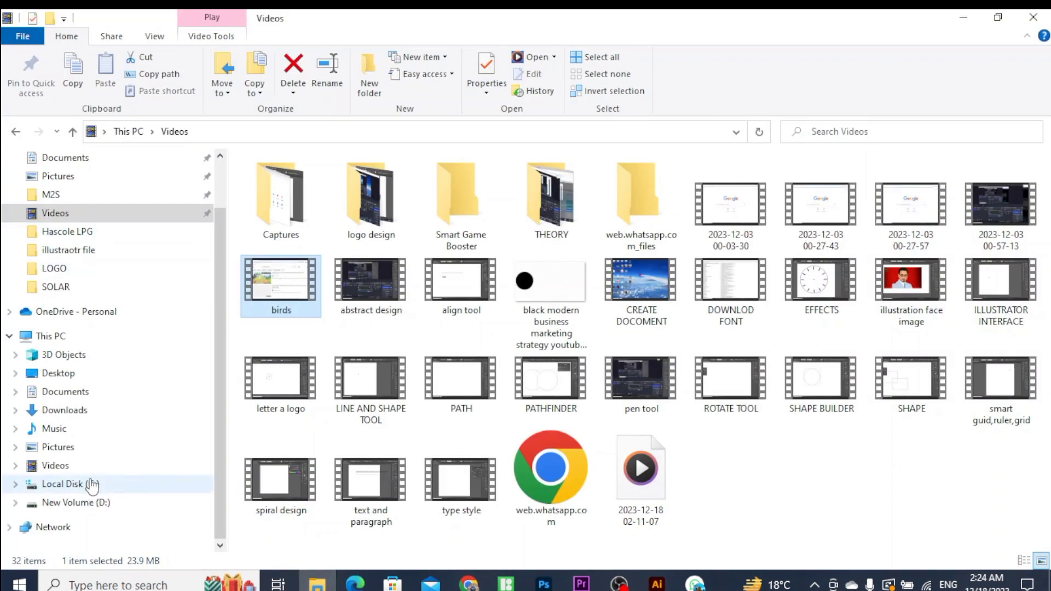
left_click(92, 501)
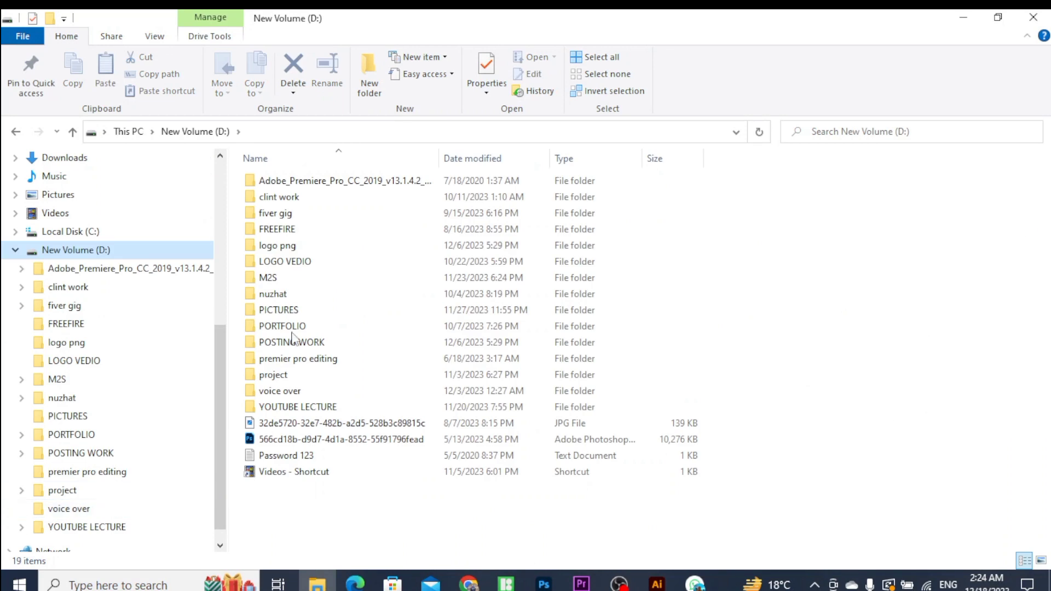
double_click(279, 310)
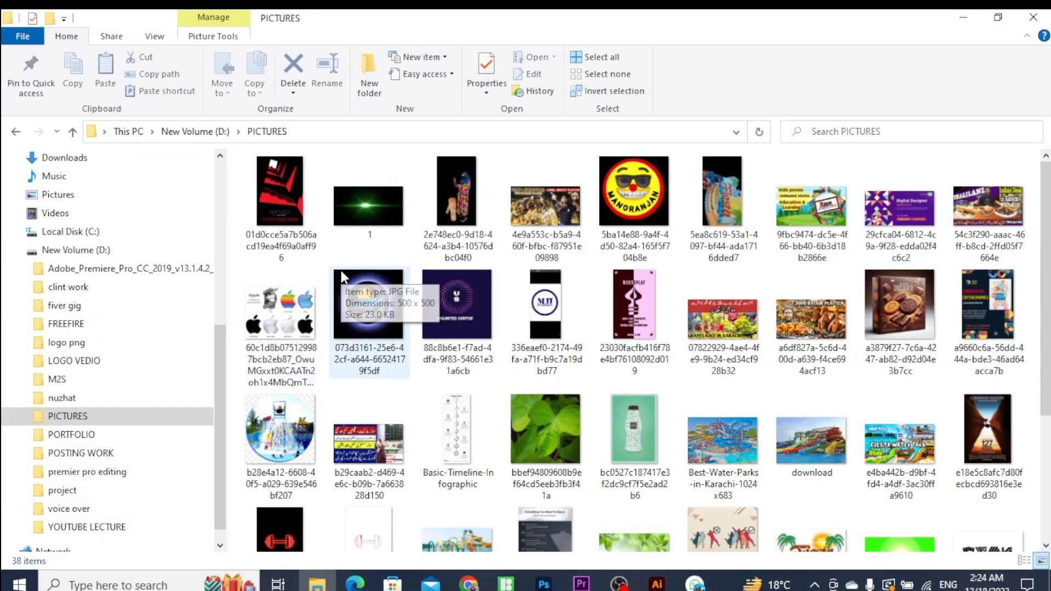
scroll(340, 268, "down", 3)
left_click_drag(556, 252, 387, 305)
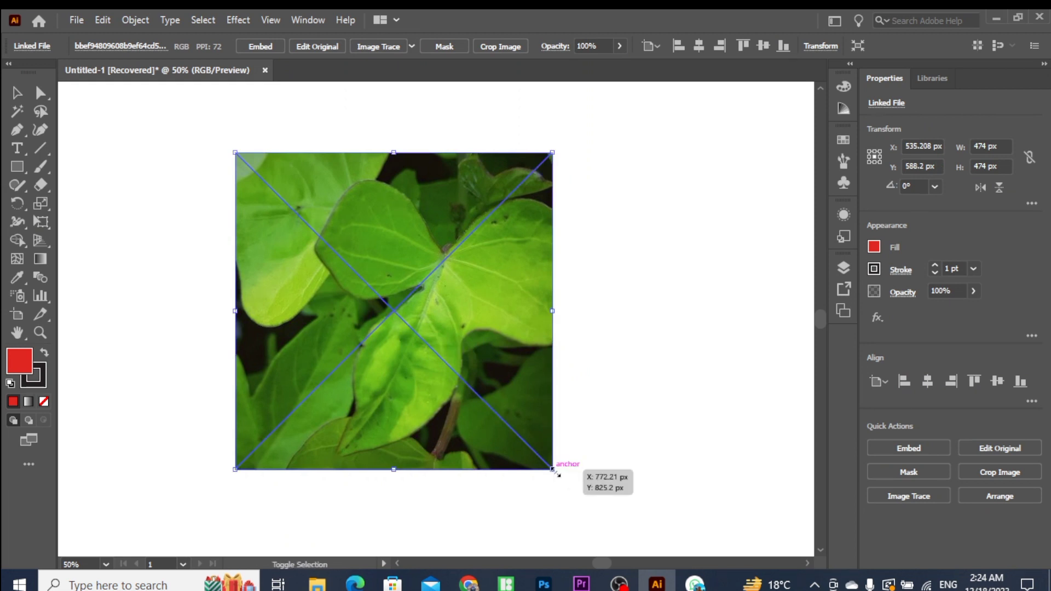
left_click_drag(557, 472, 590, 507)
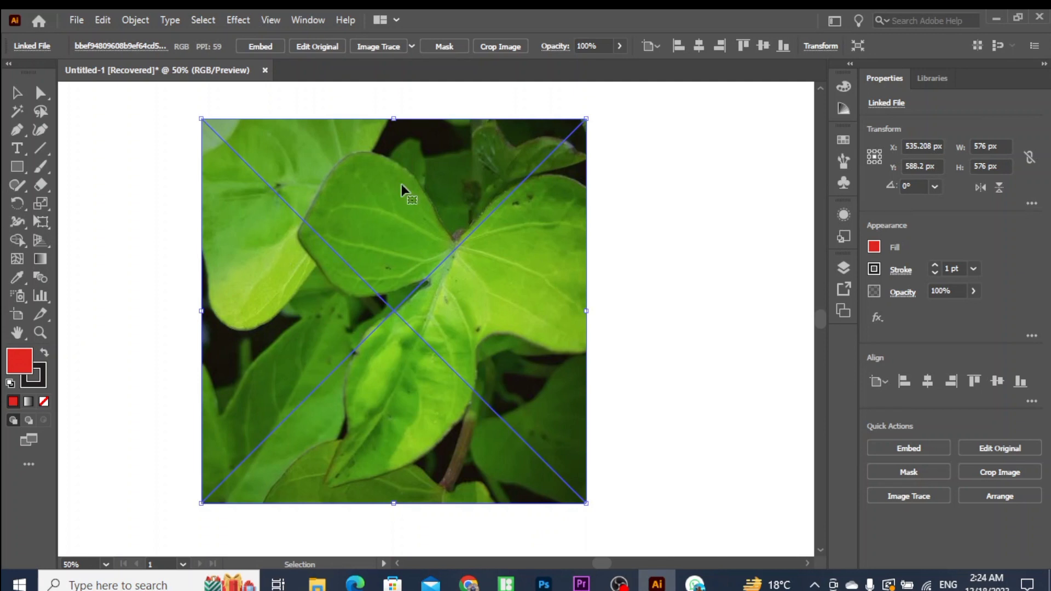
- Open the Accented Edges brush stroke effect for the leaf image and expand the Artistic category in the effect gallery
left_click(236, 21)
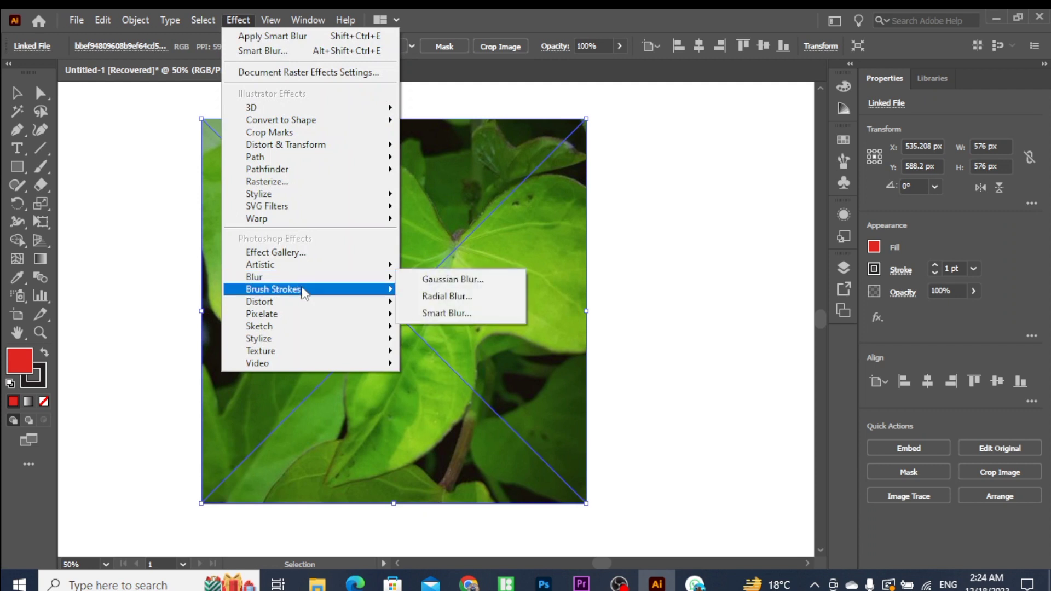
mouse_move(310, 296)
left_click(433, 292)
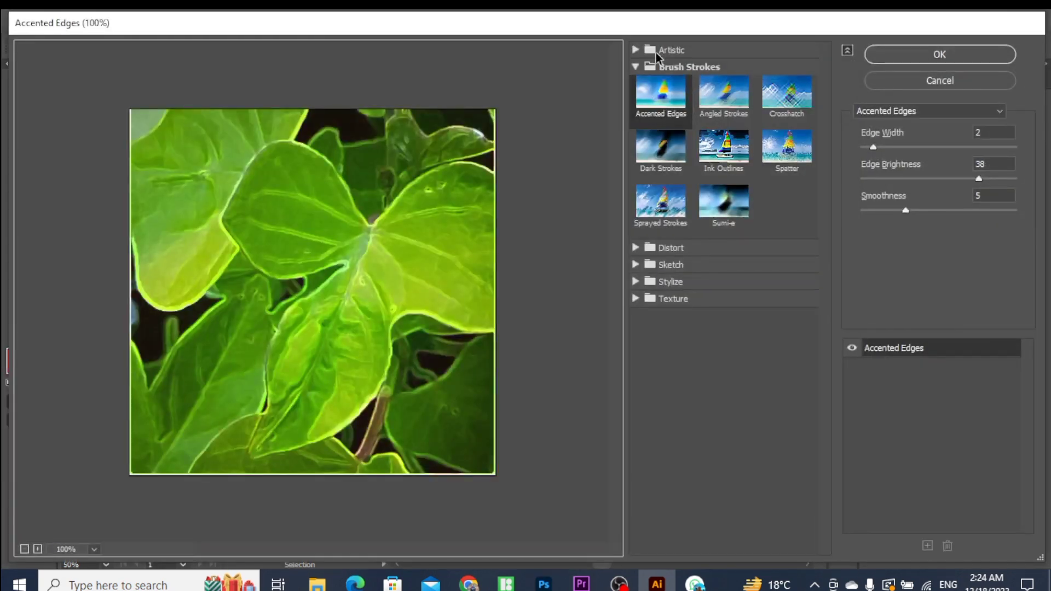
left_click(641, 52)
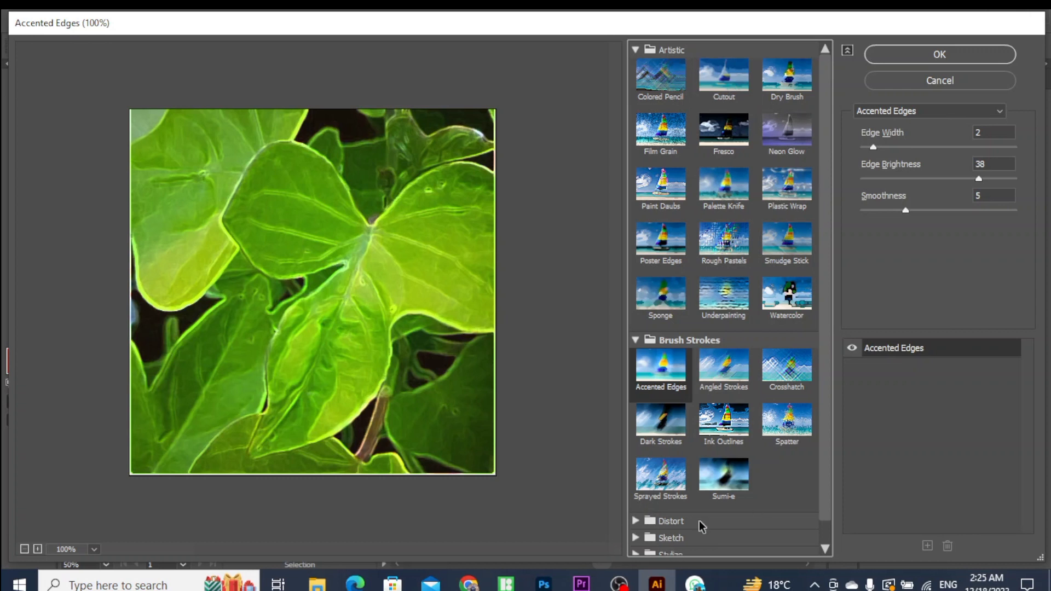
mouse_move(825, 260)
left_mouse_down()
mouse_move(826, 354)
mouse_move(828, 329)
left_mouse_up()
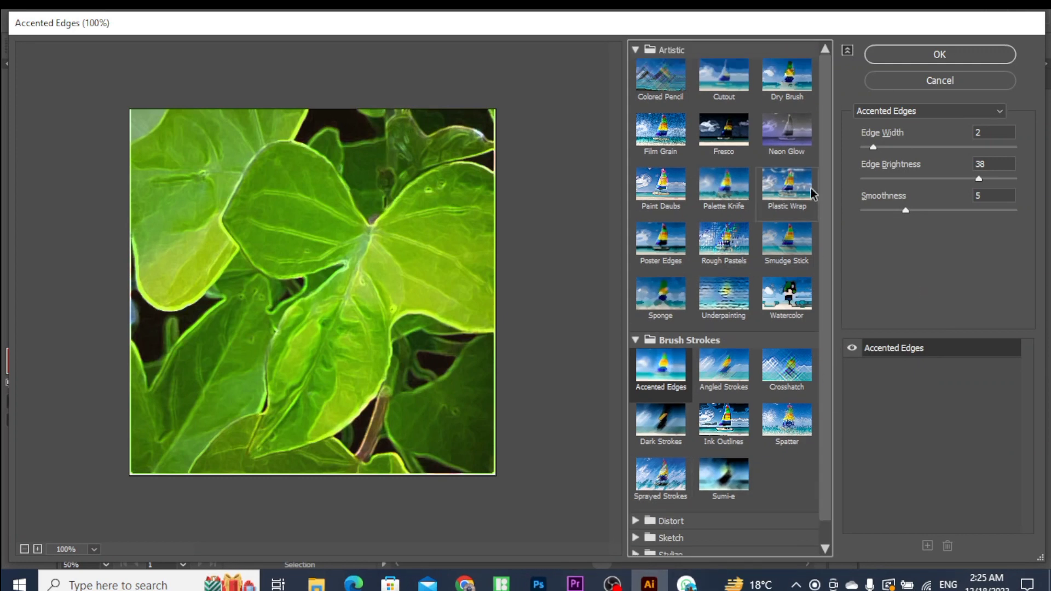
- Preview the Artistic effects Colored Pencil, Cutout, Dry Brush, Film Grain, Fresco and Neon Glow on the leaf image
left_click(663, 82)
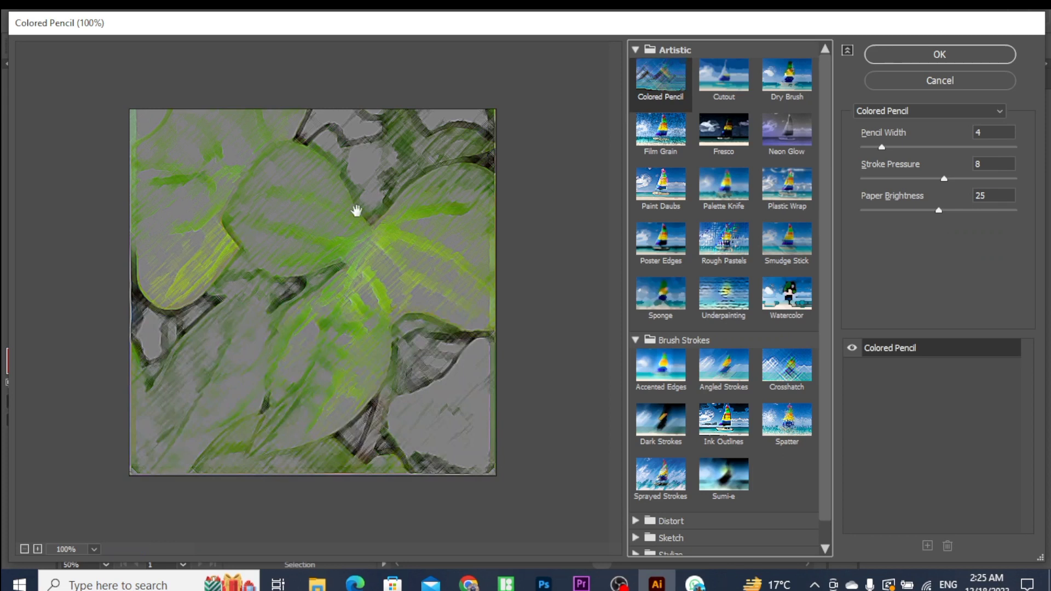
left_click(737, 85)
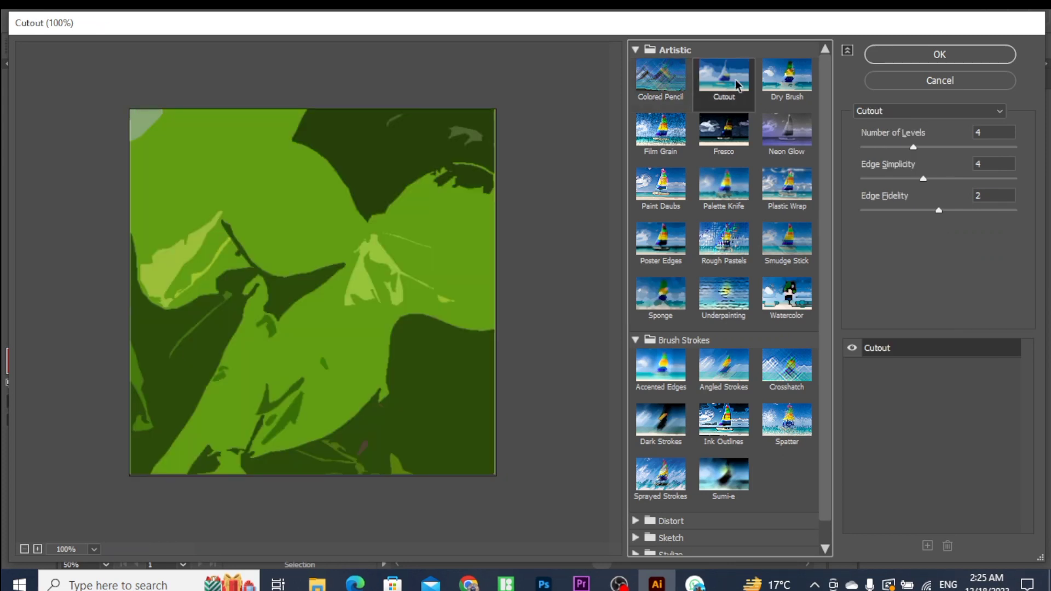
left_click(783, 81)
left_click(665, 141)
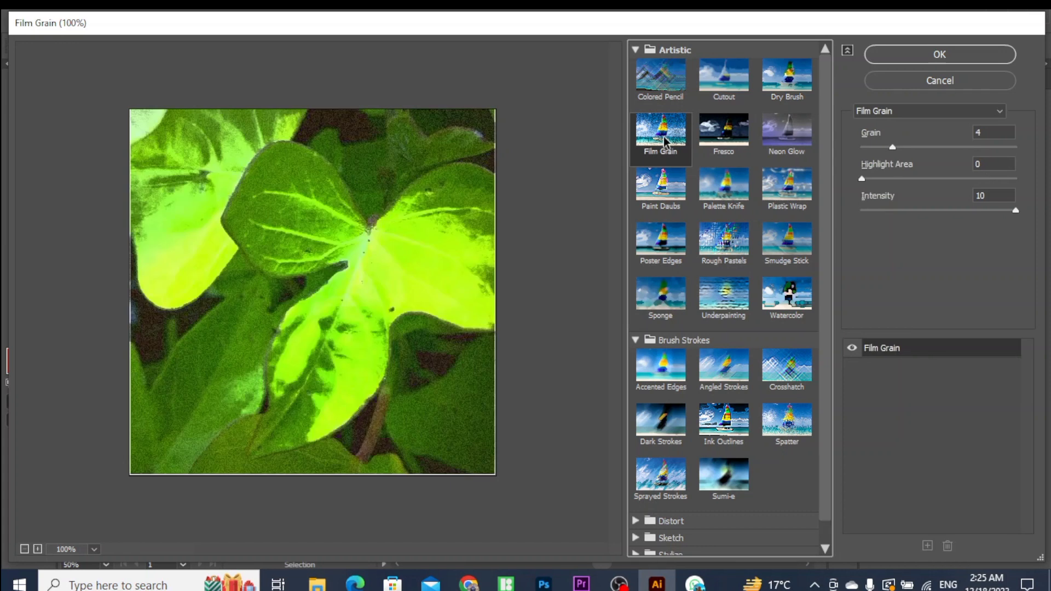
left_click(742, 142)
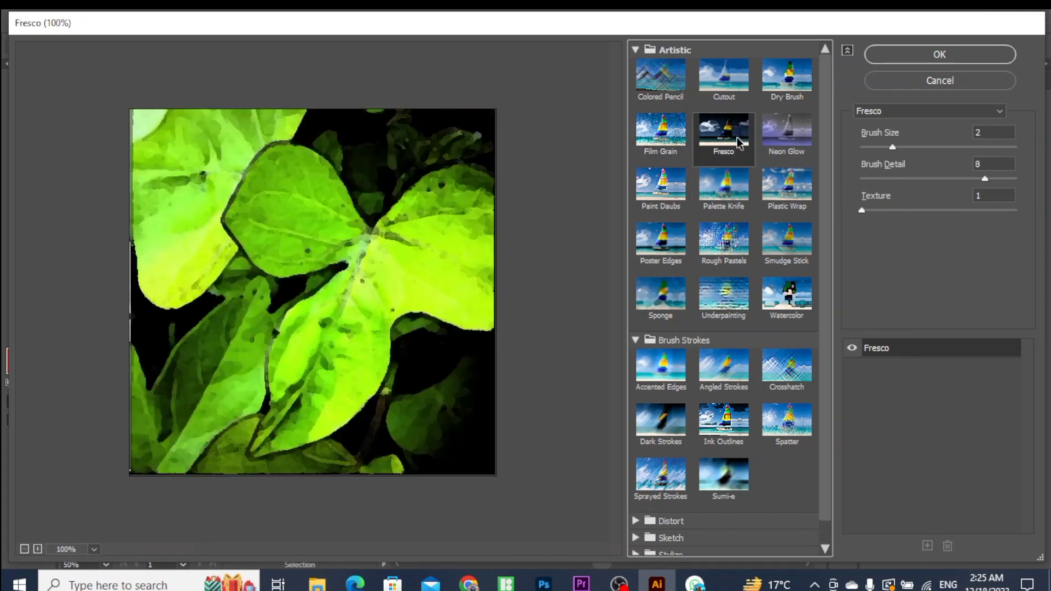
left_click(786, 145)
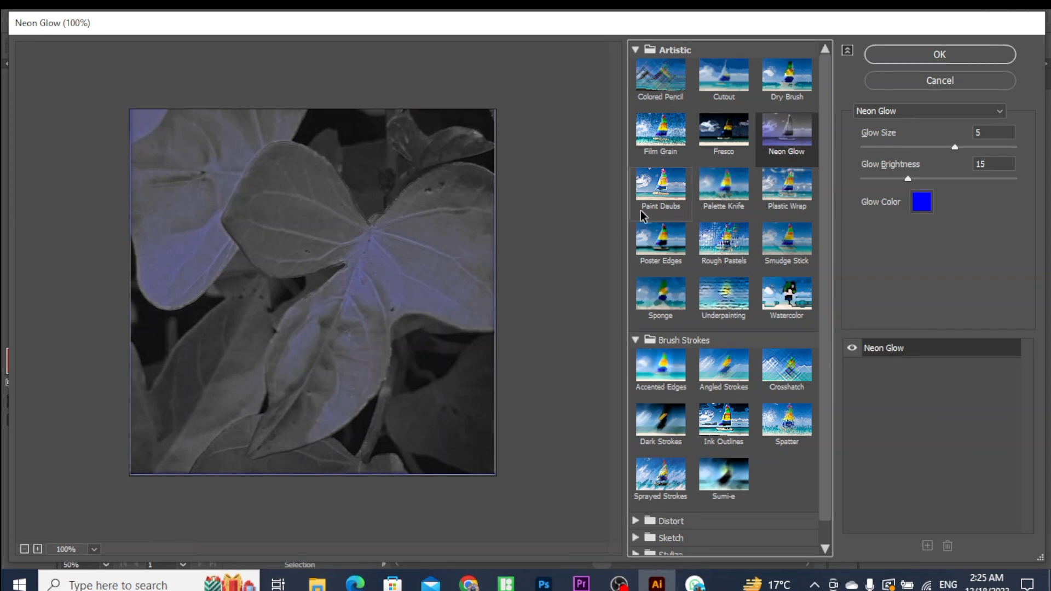
- Preview the Artistic effects Paint Daubs, Palette Knife, Rough Pastels, Sponge and Underpainting on the leaf image
left_click(667, 201)
left_click(726, 203)
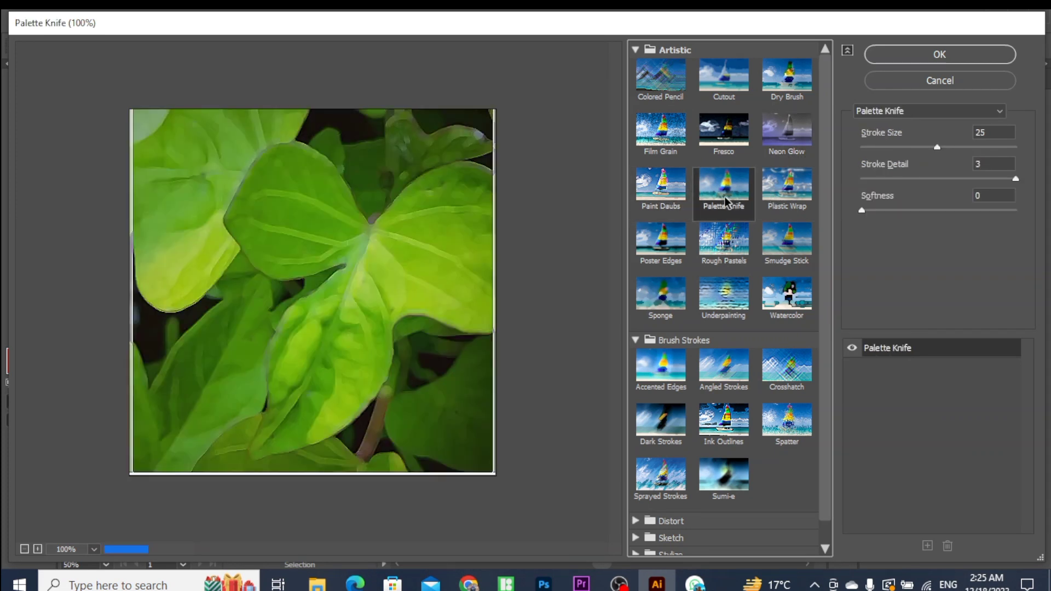
left_click(713, 247)
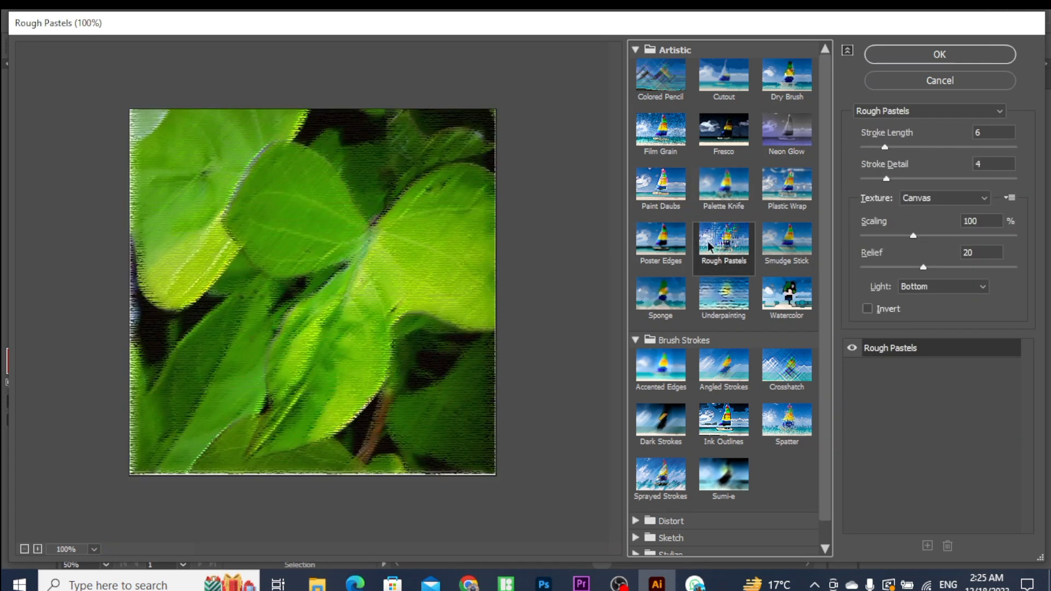
left_click(660, 306)
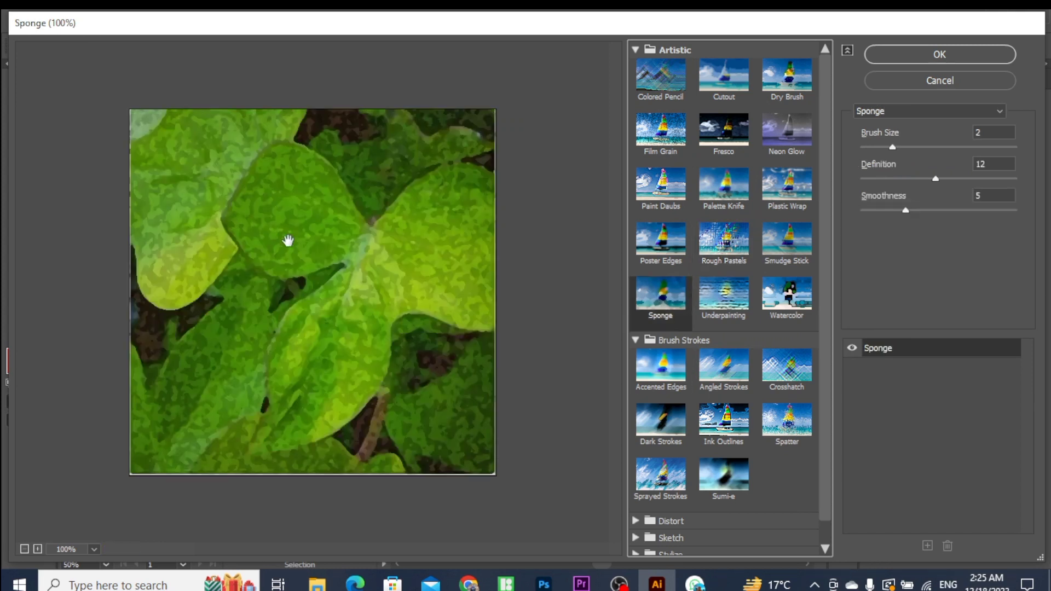
left_click(736, 300)
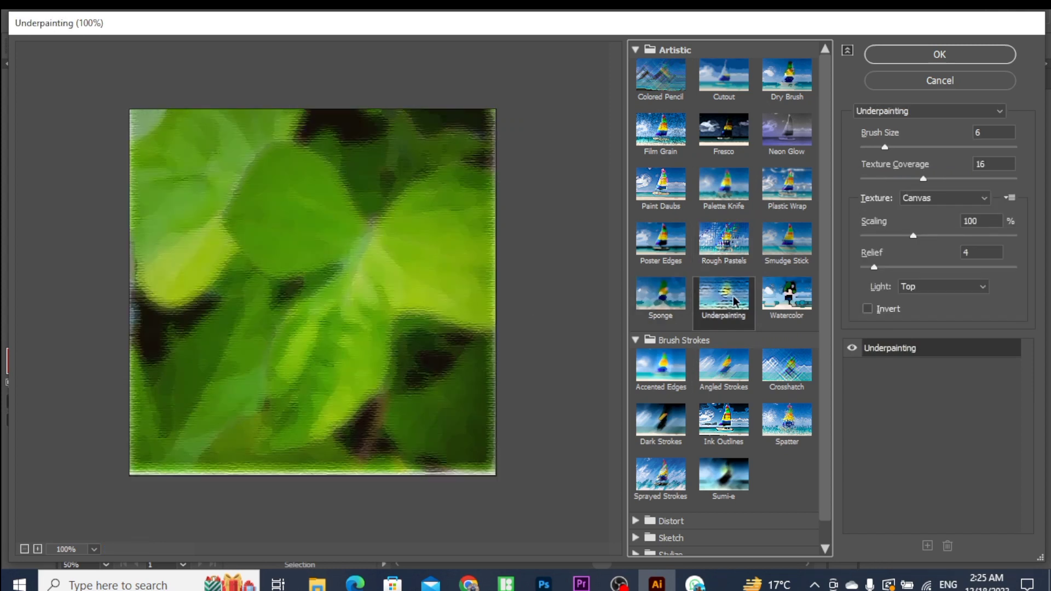
- Preview the Brush Strokes effects Angled Strokes, Crosshatch, Ink Outlines and Sprayed Strokes on the leaf image
left_click(725, 367)
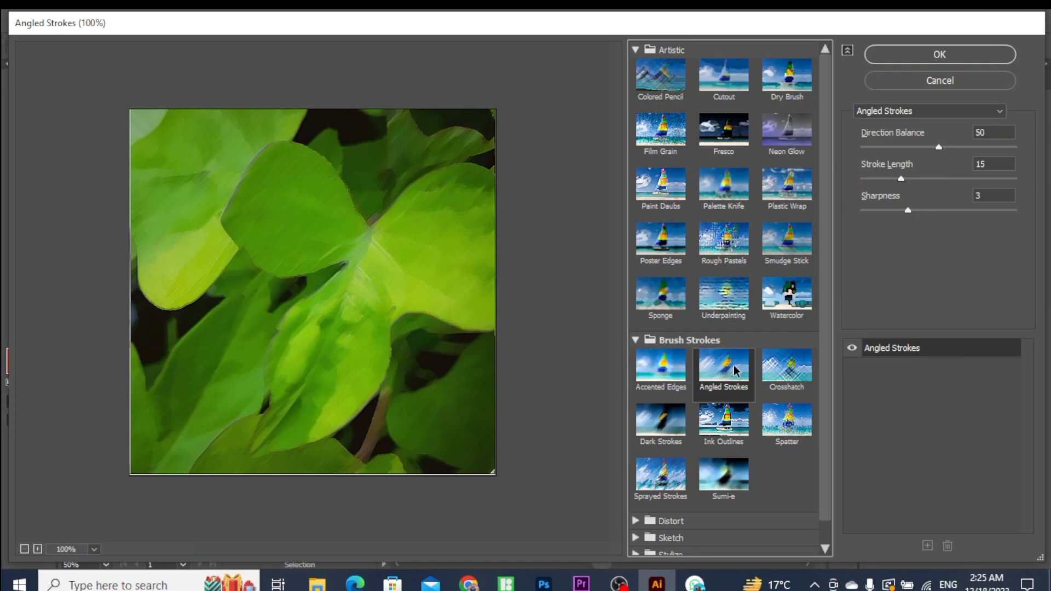
left_click(791, 376)
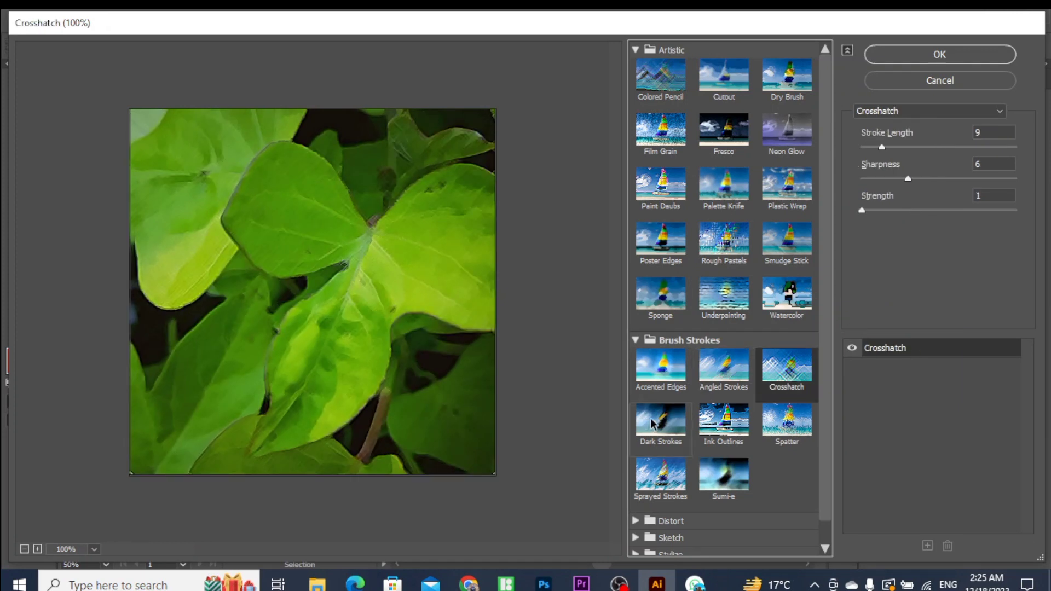
left_click(742, 431)
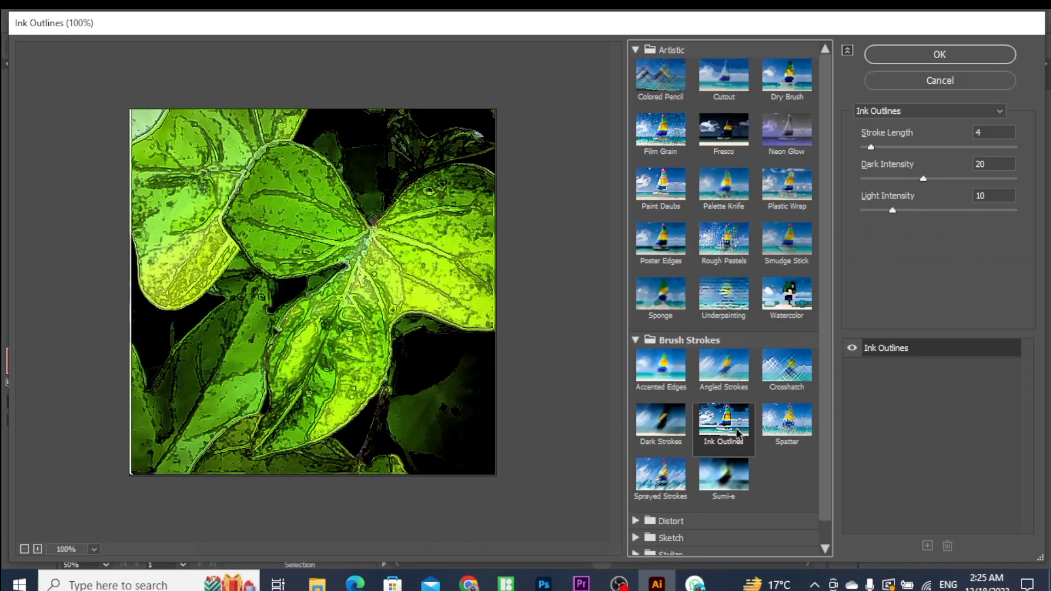
left_click(655, 485)
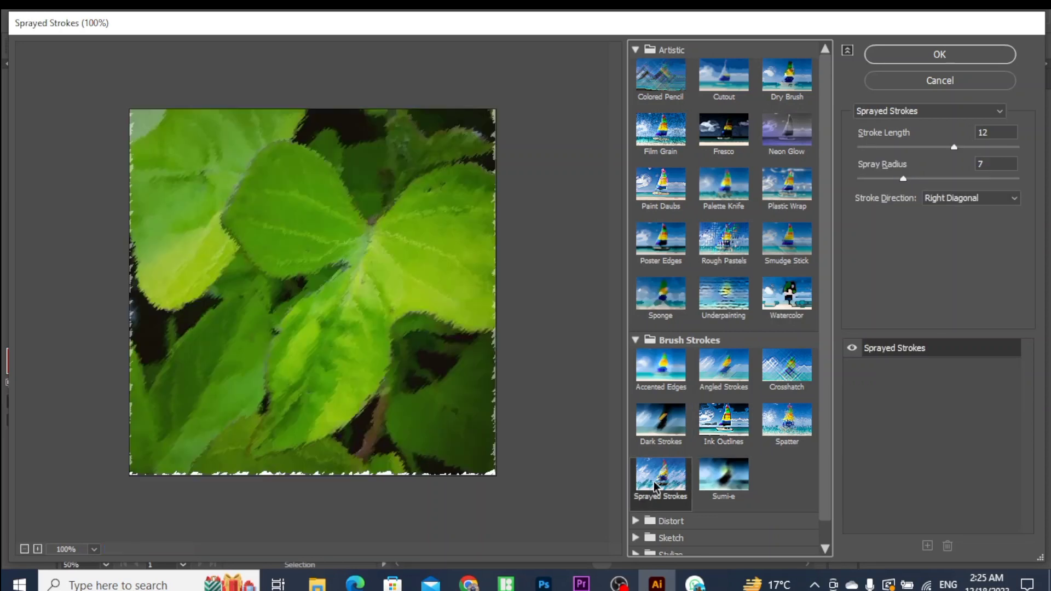
- Expand the Distort category and preview the Diffuse Glow, Glass and Ocean Ripple effects on the leaf image
scroll(655, 485, "down", 1)
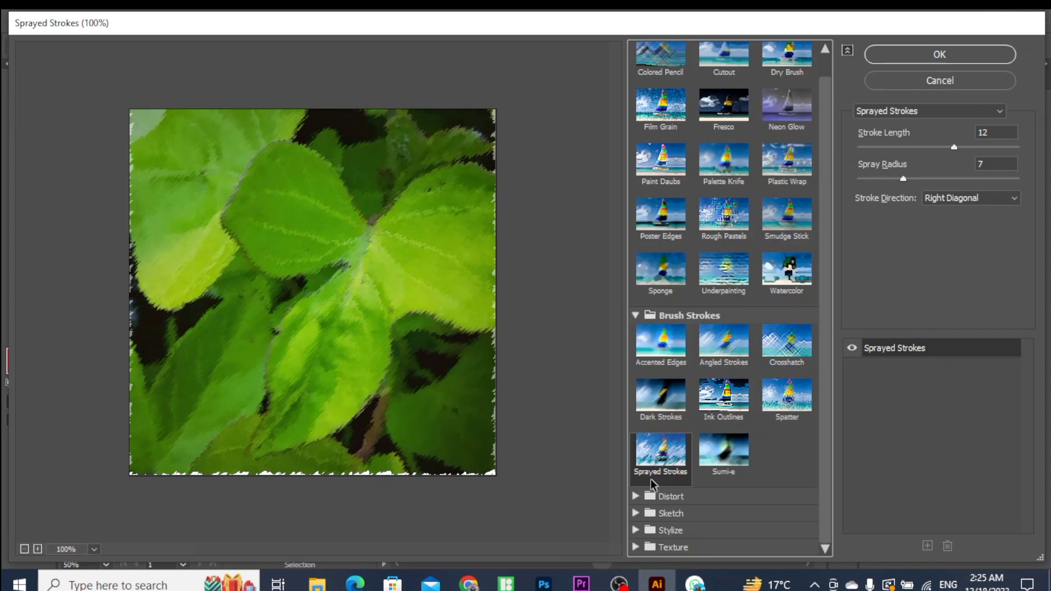
left_click(672, 499)
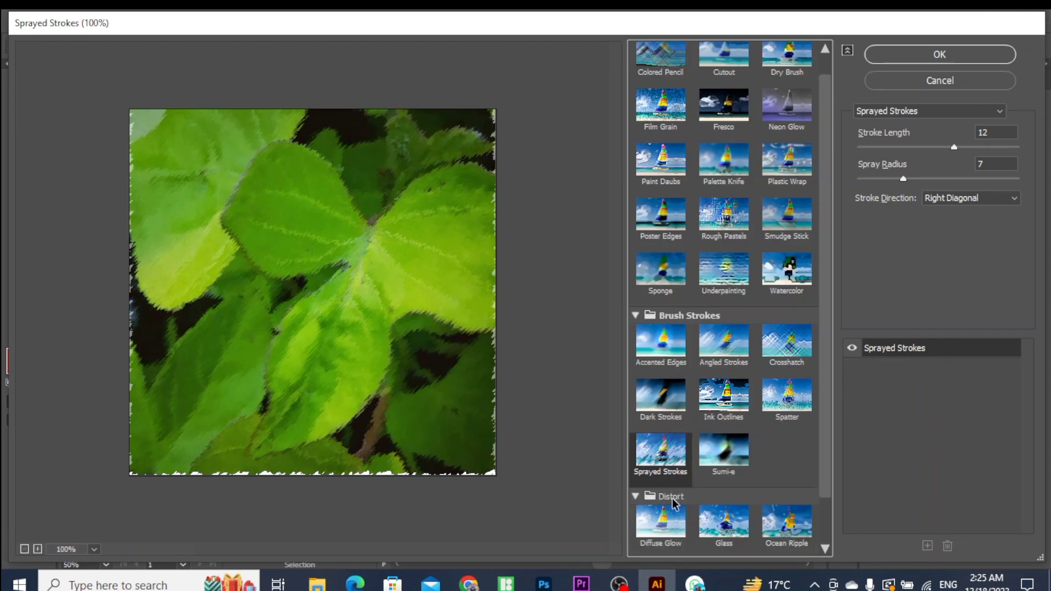
left_click(676, 530)
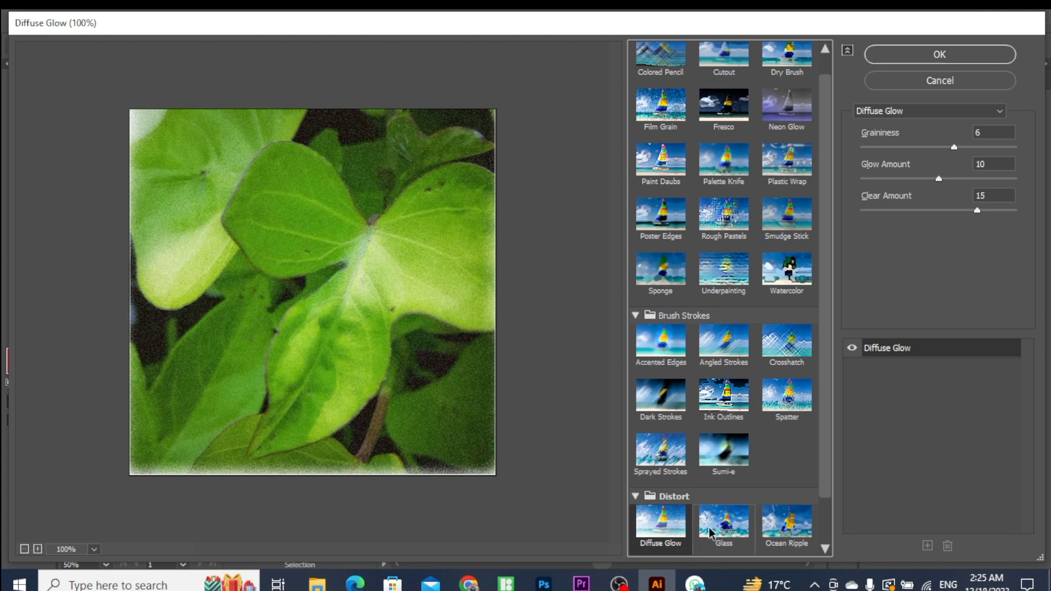
left_click(727, 537)
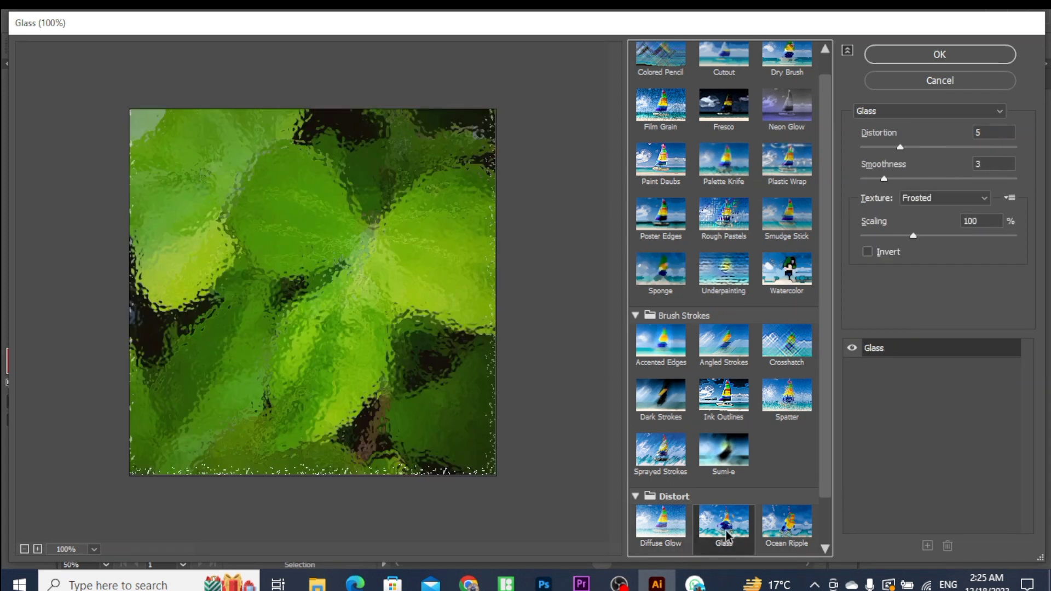
left_click(793, 535)
- Expand the Sketch category and preview the Bas Relief, Chalk & Charcoal and Charcoal effects on the leaf image
left_click_drag(828, 279, 826, 440)
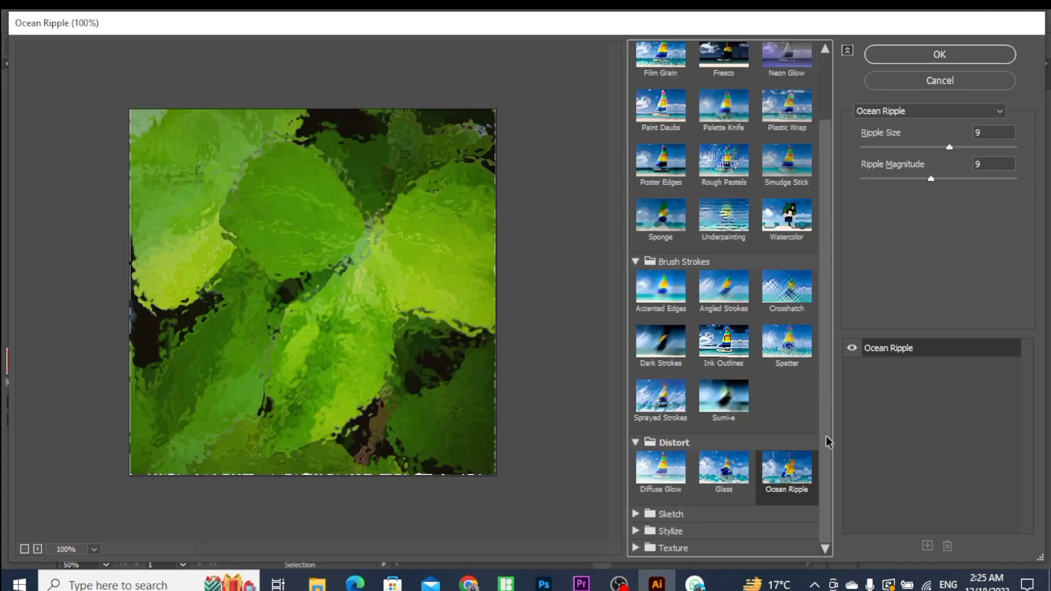
left_click(670, 514)
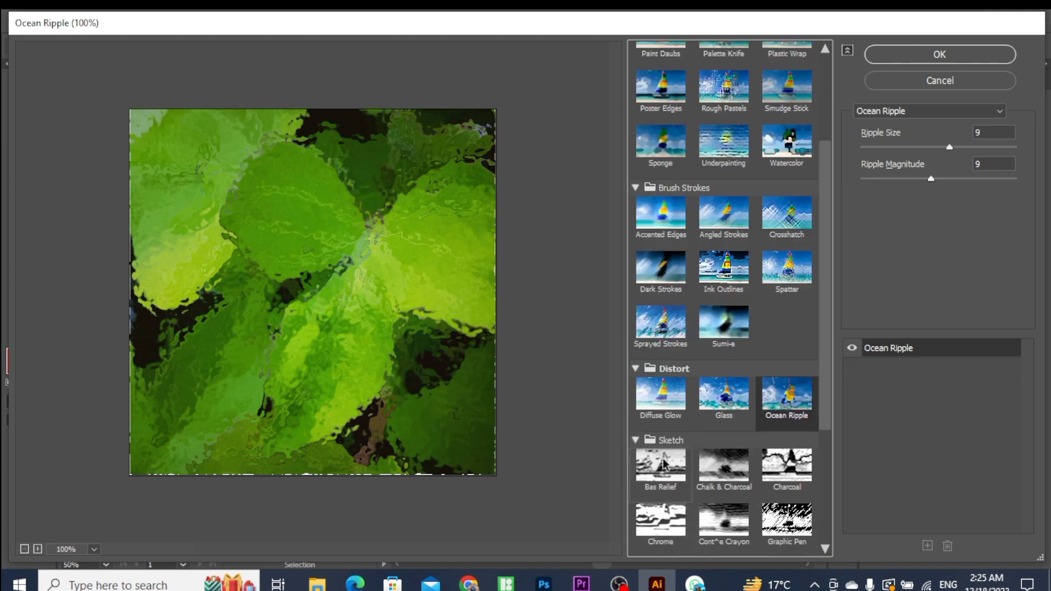
left_click(670, 488)
left_click(723, 470)
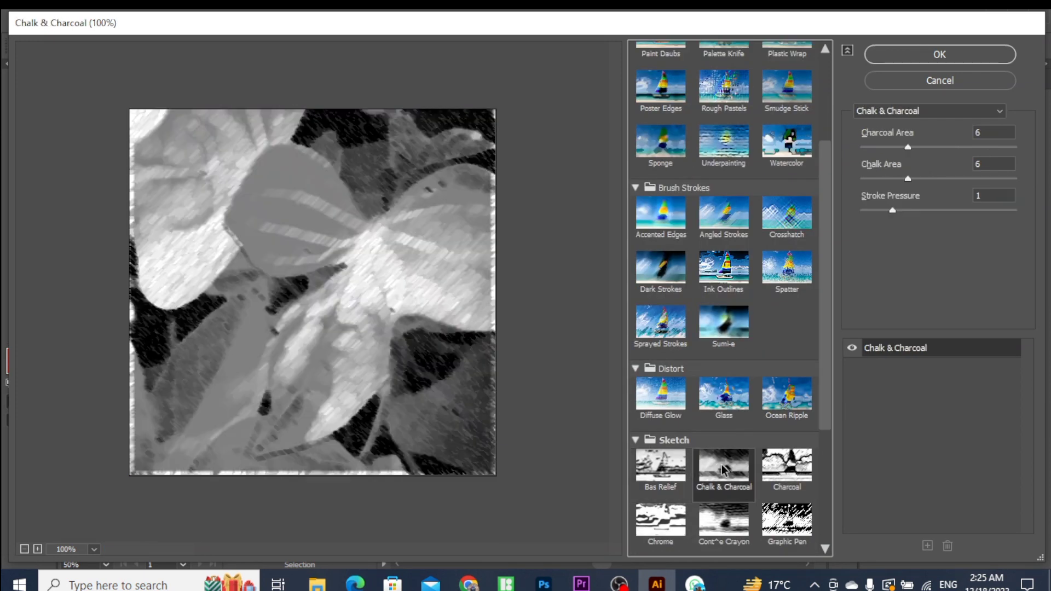
left_click(803, 467)
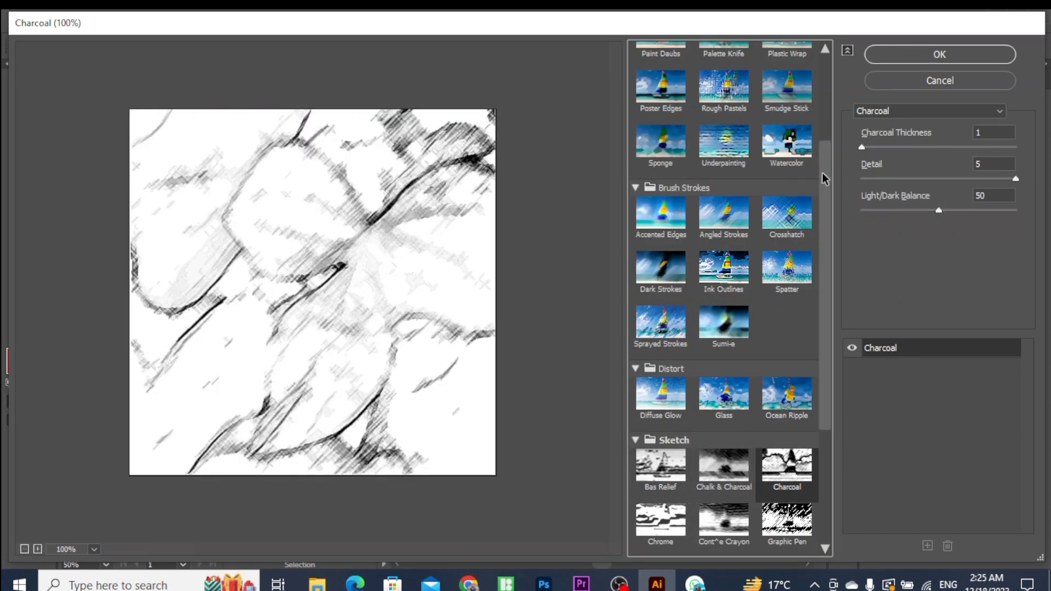
- Preview the Sketch effects Graphic Pen, Halftone Pattern and Chrome, and go back to Bas Relief
scroll(824, 179, "down", 4)
left_click(774, 329)
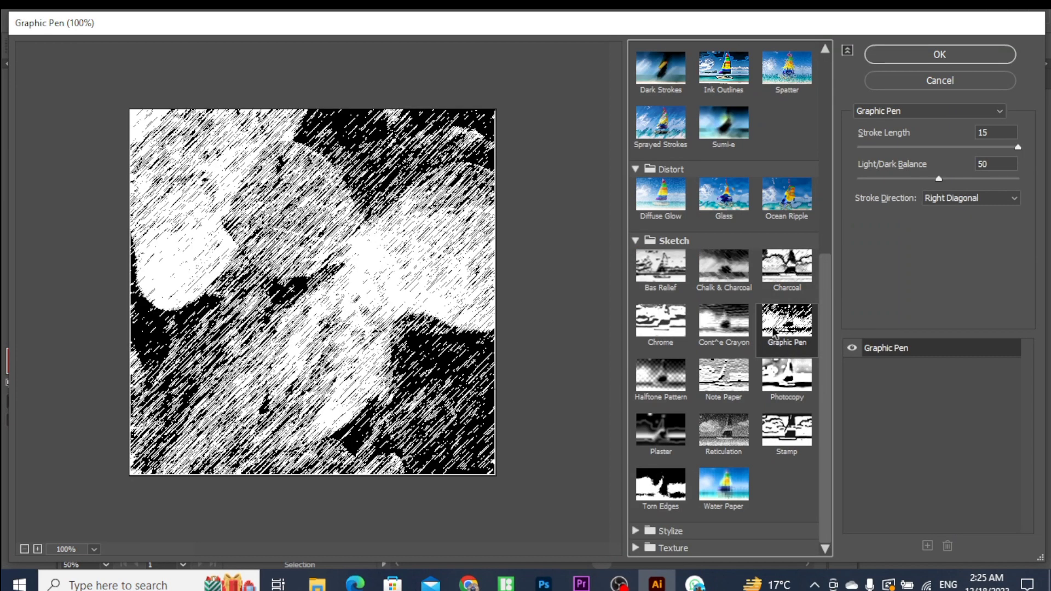
left_click(657, 387)
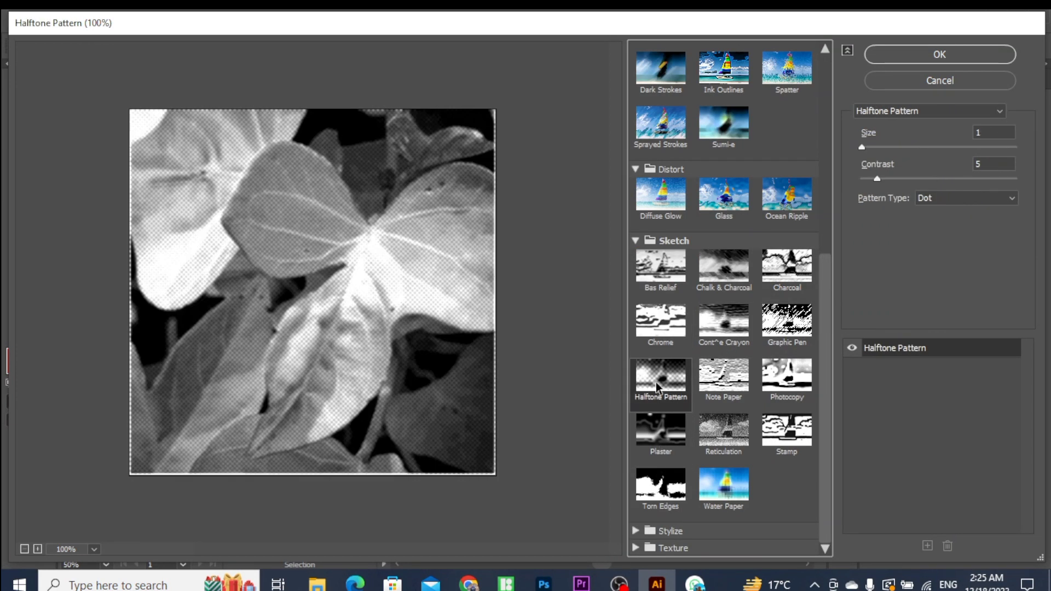
left_click(667, 323)
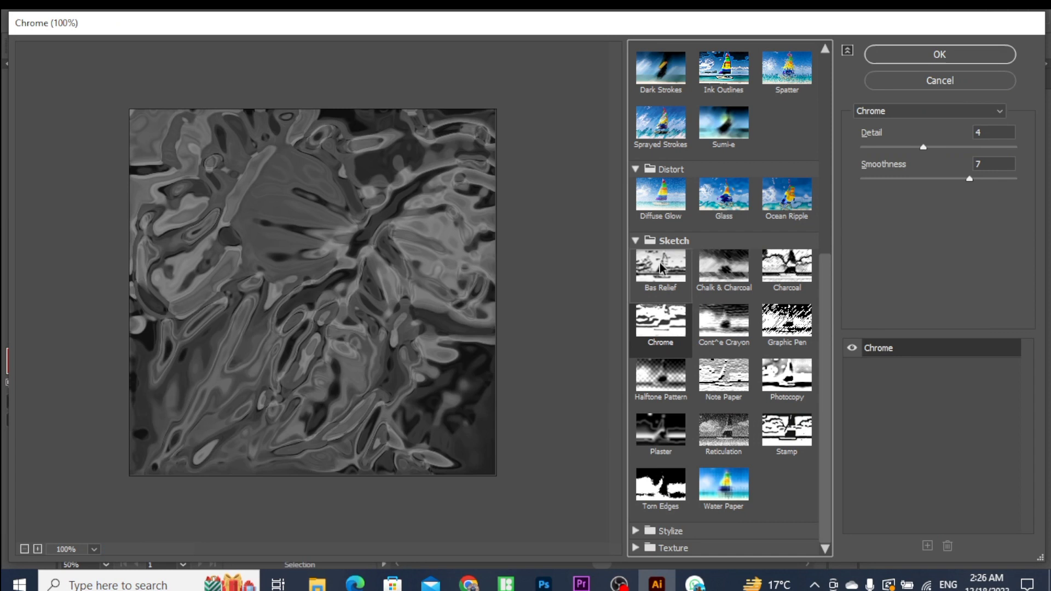
left_click(670, 295)
- Preview the Sketch effects Note Paper, Stamp, Water Paper and Torn Edges on the leaf image
left_click(724, 384)
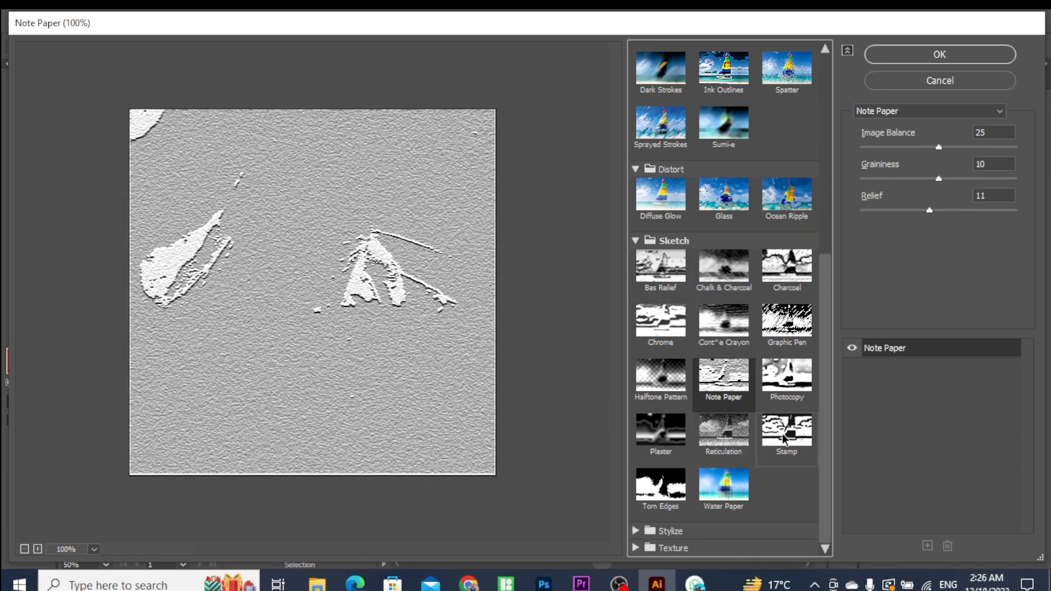
left_click(798, 439)
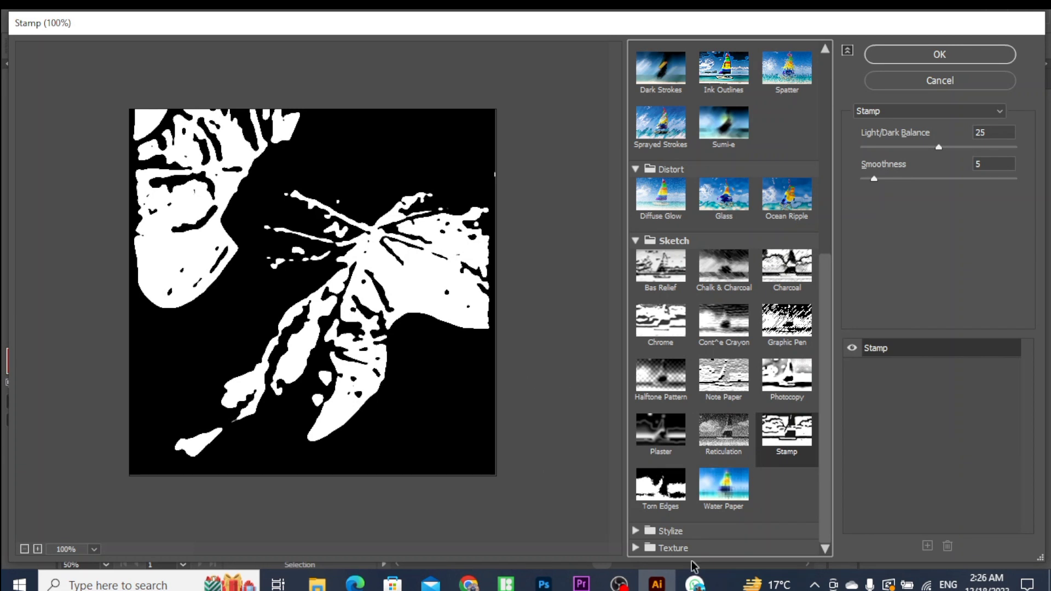
left_click(714, 485)
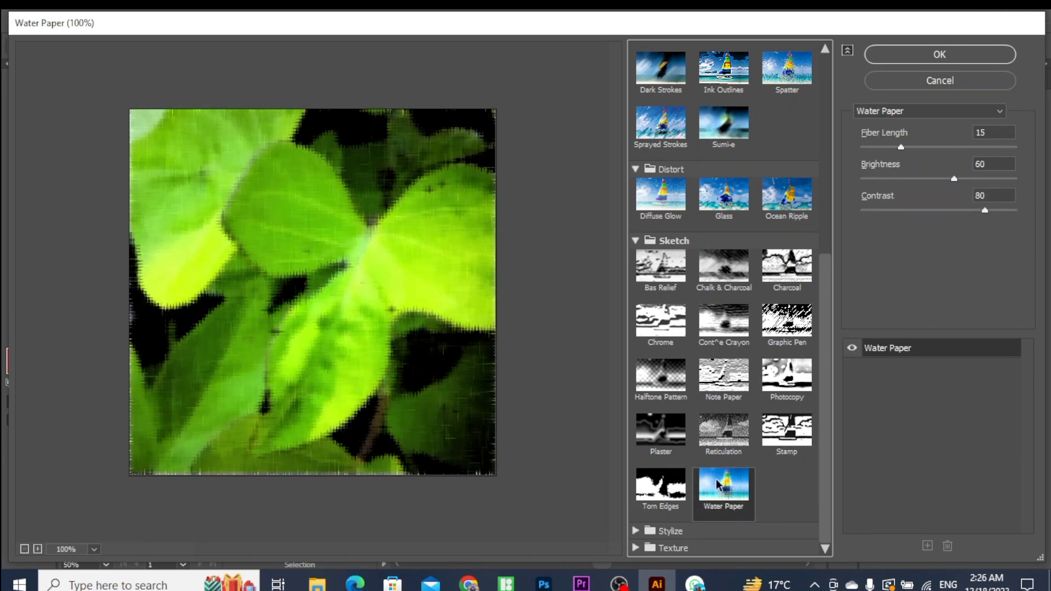
left_click(664, 490)
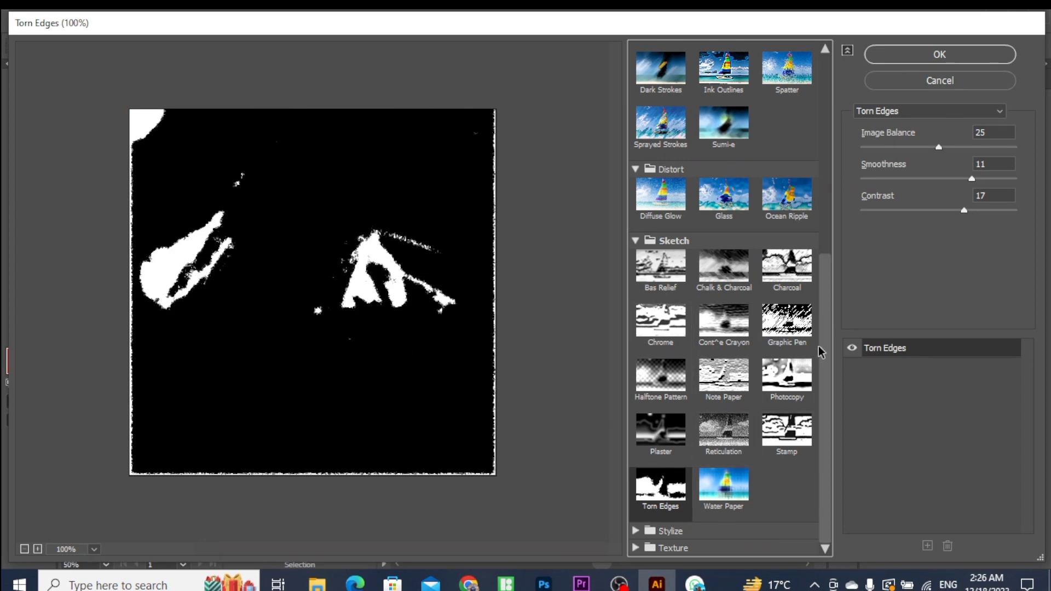
- Preview the Glowing Edges effect from the Stylize category on the leaf image and expand the Texture category
left_click(665, 533)
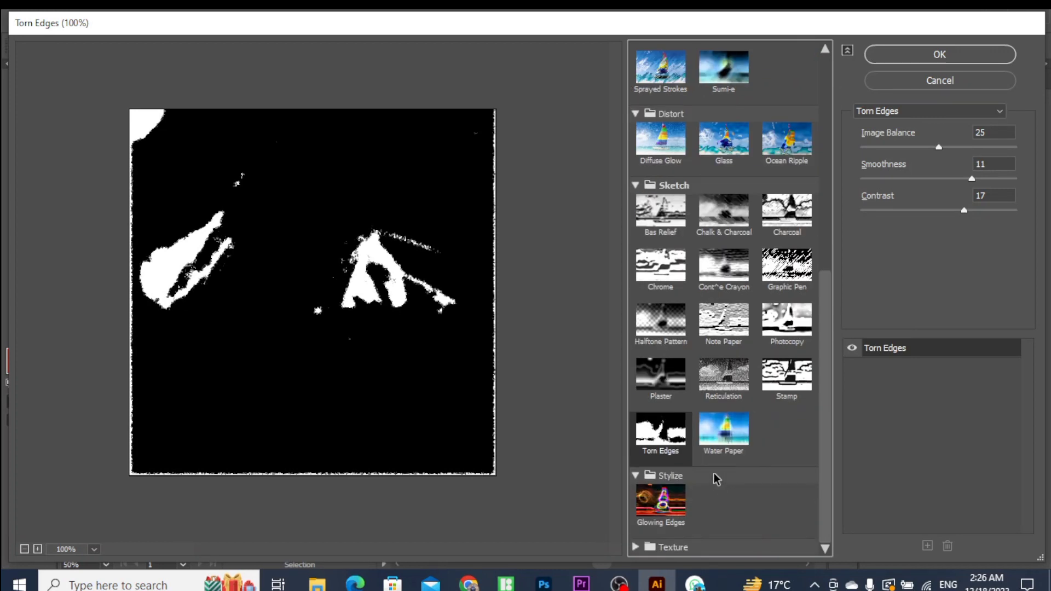
left_click(659, 501)
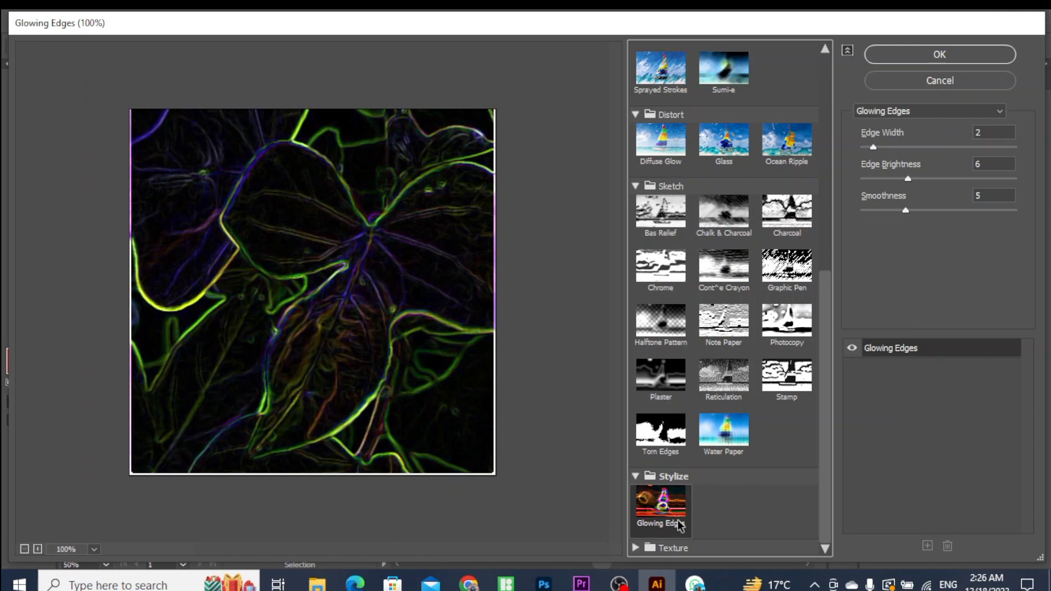
left_click(704, 551)
left_click_drag(826, 381, 833, 450)
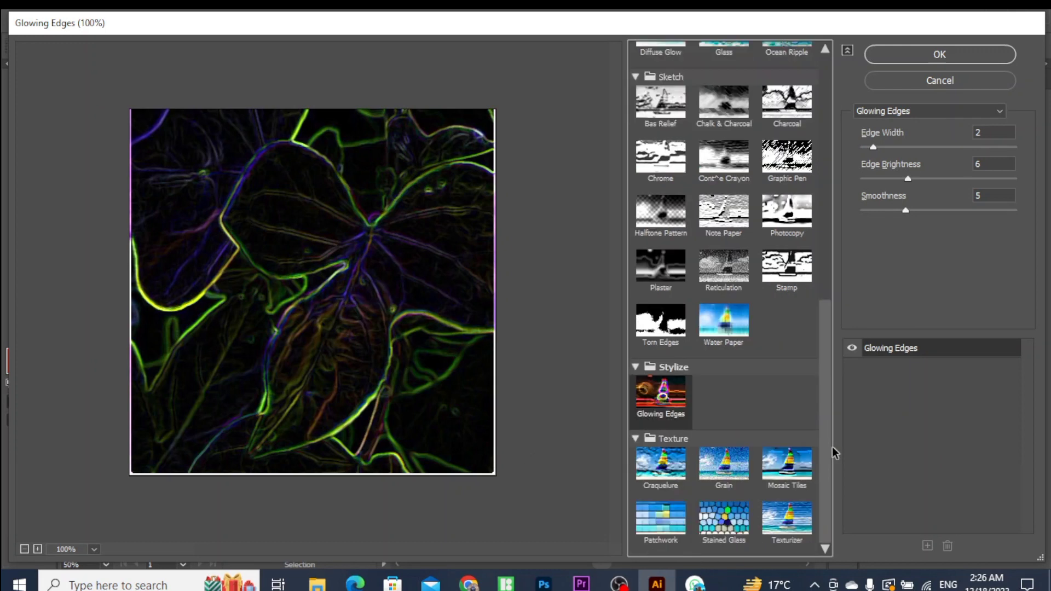
- Preview the Texture effects Craquelure, Grain, Mosaic Tiles and Patchwork on the leaf image
left_click(661, 463)
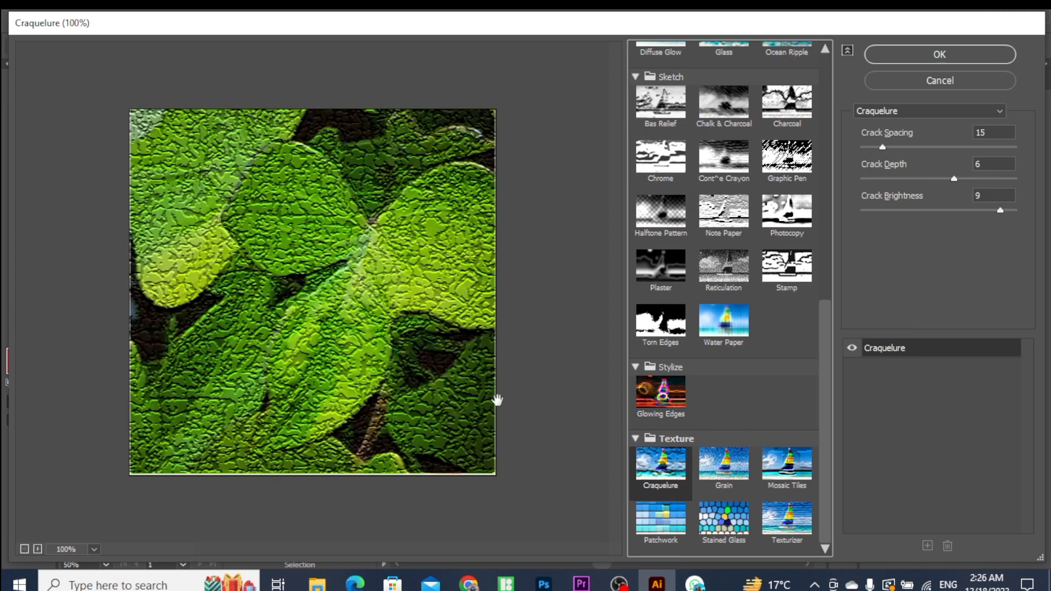
left_click(724, 464)
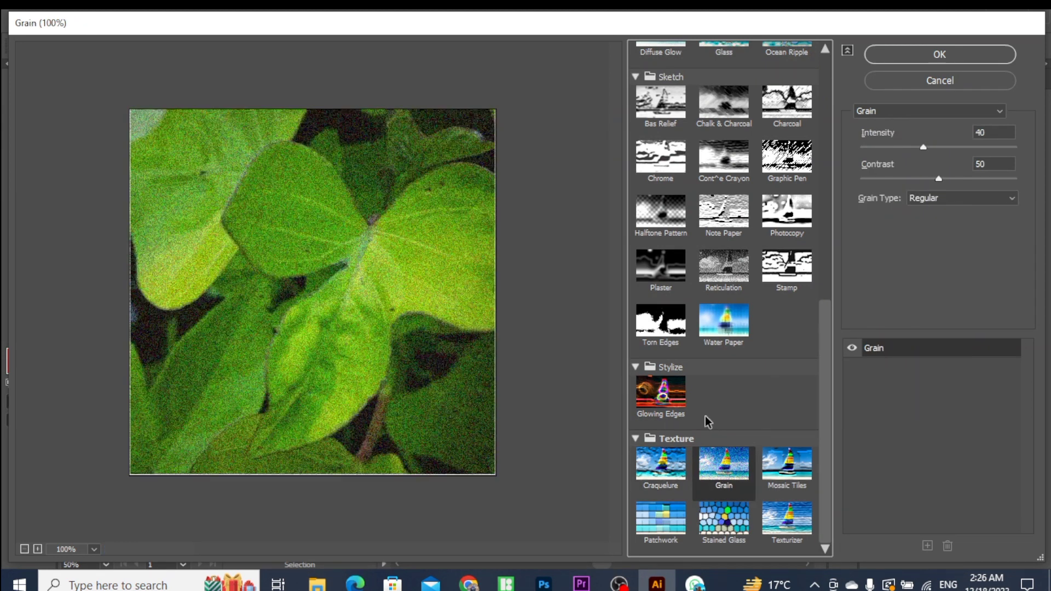
left_click(777, 485)
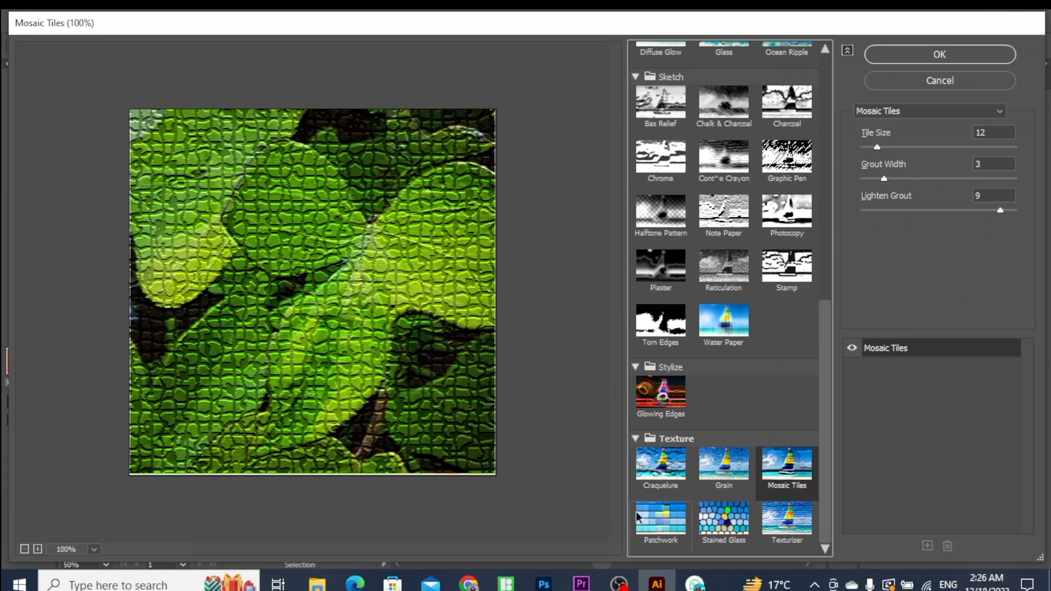
left_click(655, 528)
- Apply the Stained Glass effect to the leaf image with a cell size of 13 after trying 14 and 17, and deselect the image
left_click(720, 519)
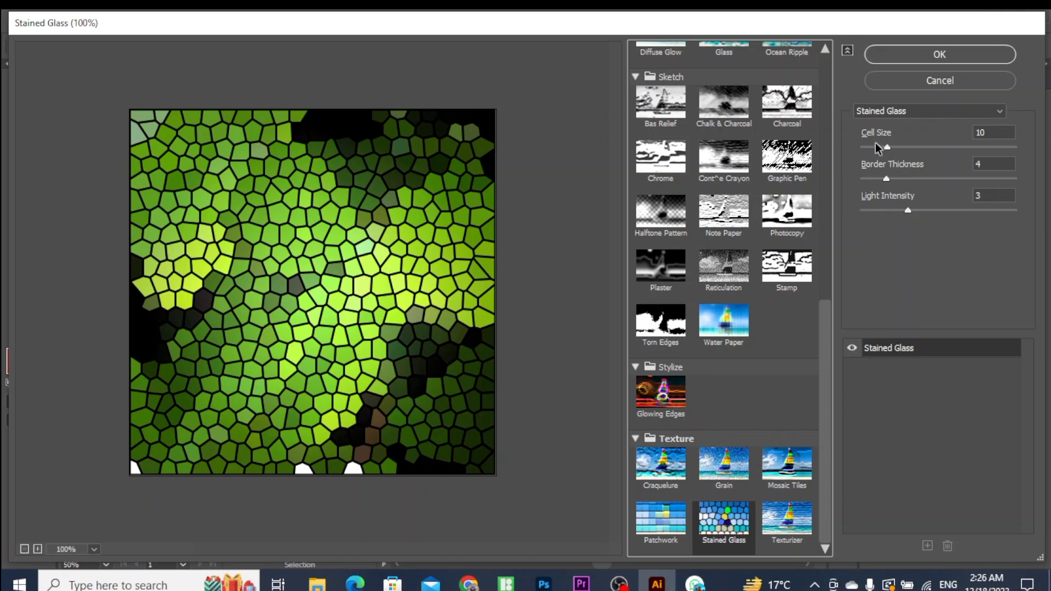
left_click_drag(887, 147, 898, 147)
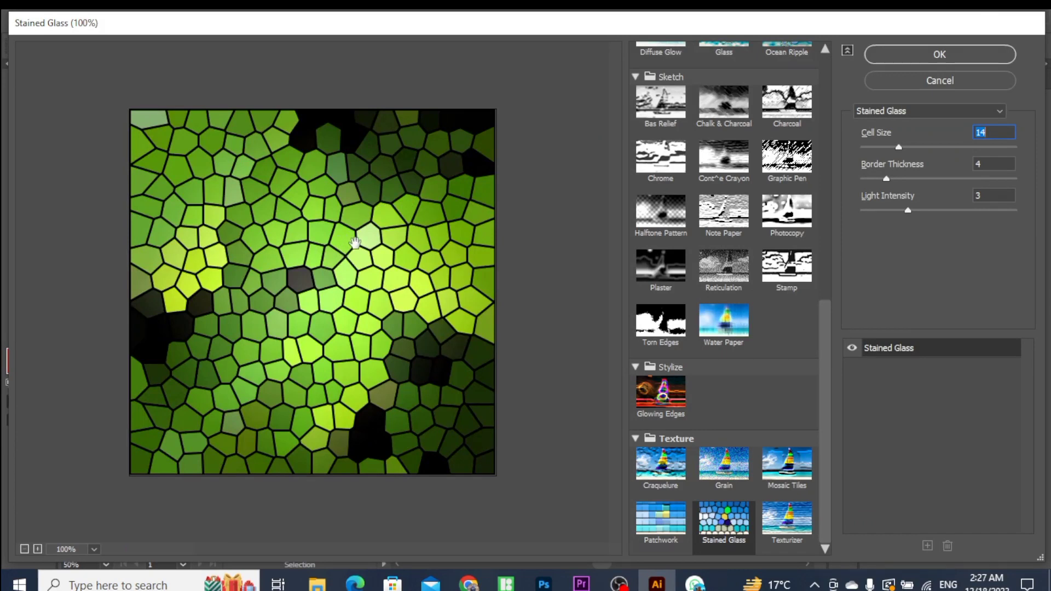
left_click_drag(898, 147, 910, 147)
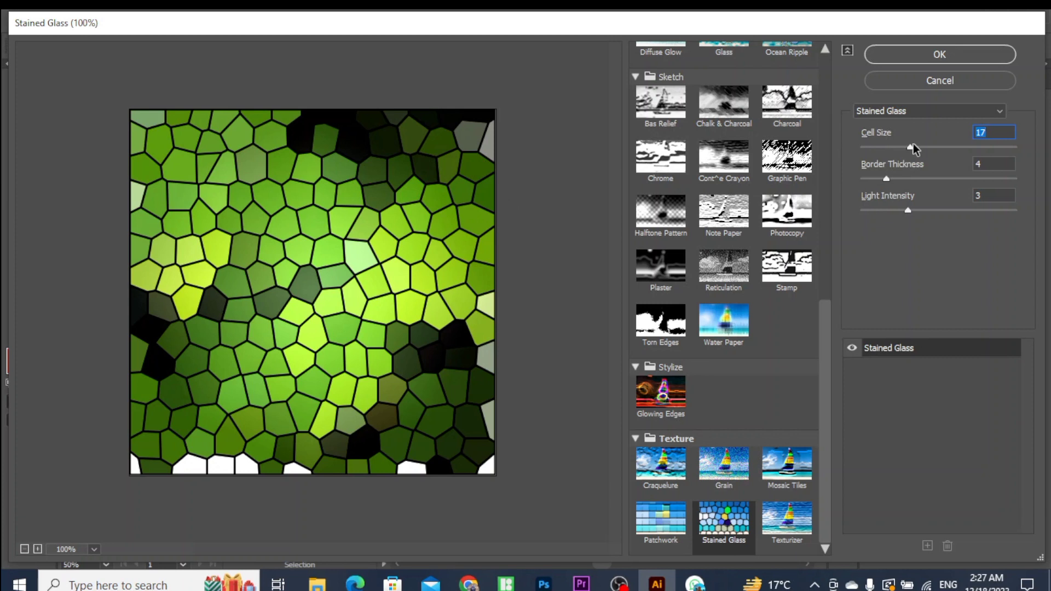
mouse_move(910, 151)
left_mouse_down()
mouse_move(847, 157)
mouse_move(899, 155)
left_mouse_up()
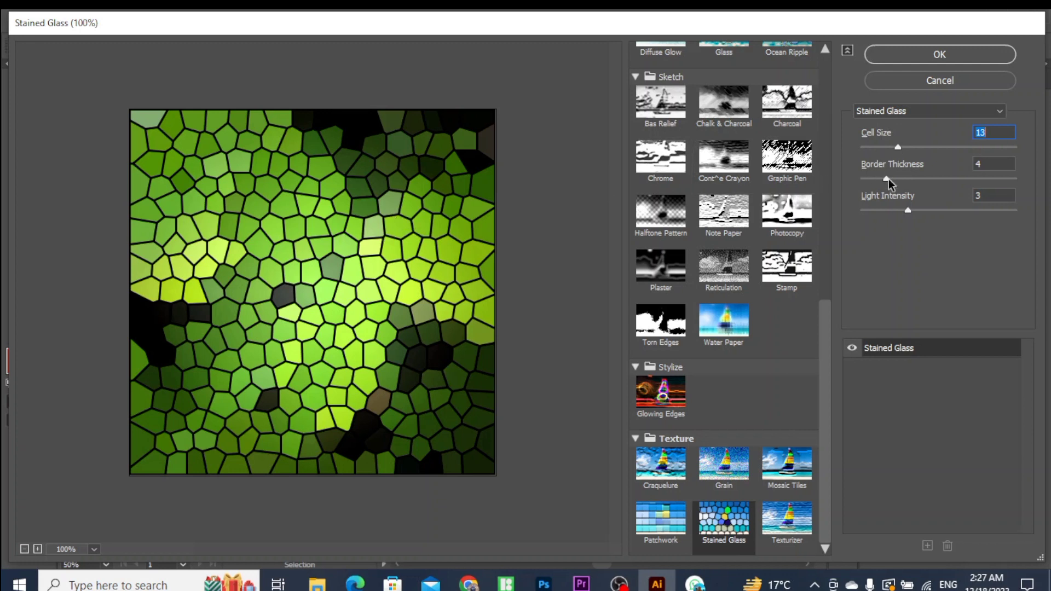
left_click_drag(887, 183, 933, 217)
left_click(896, 58)
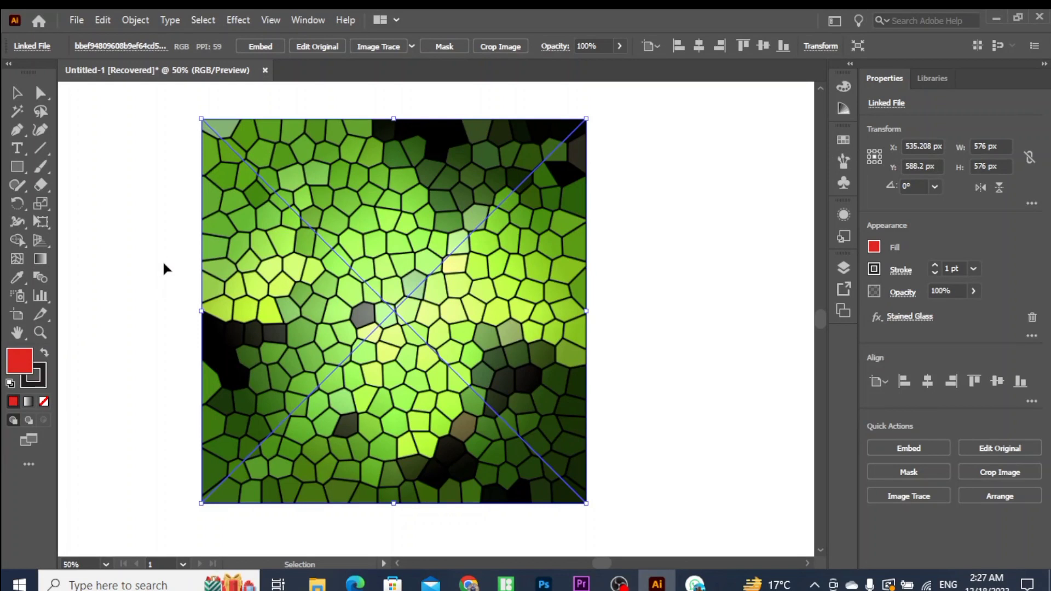
left_click(164, 269)
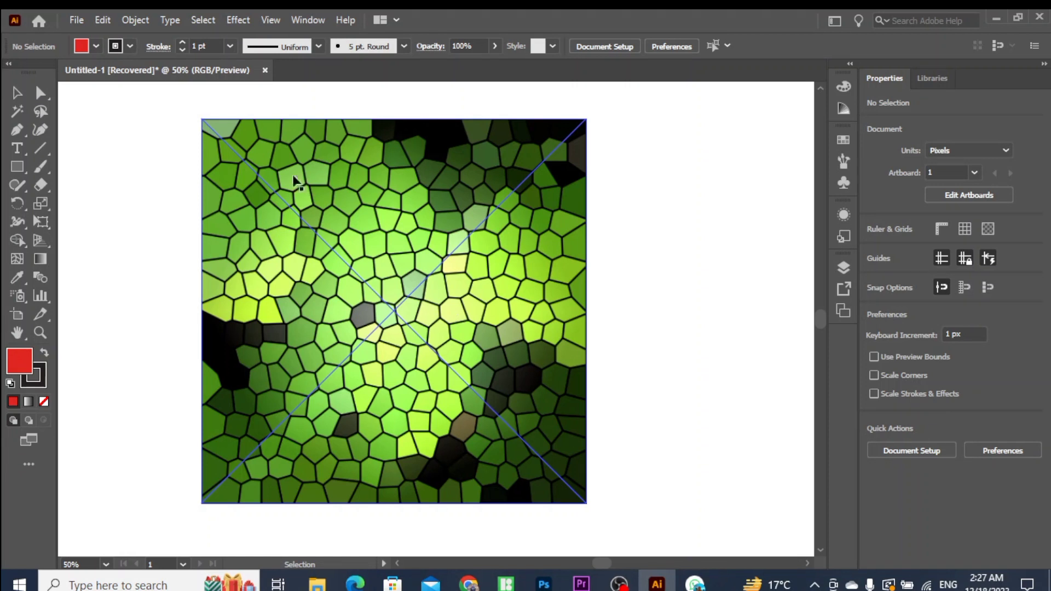
left_click(238, 19)
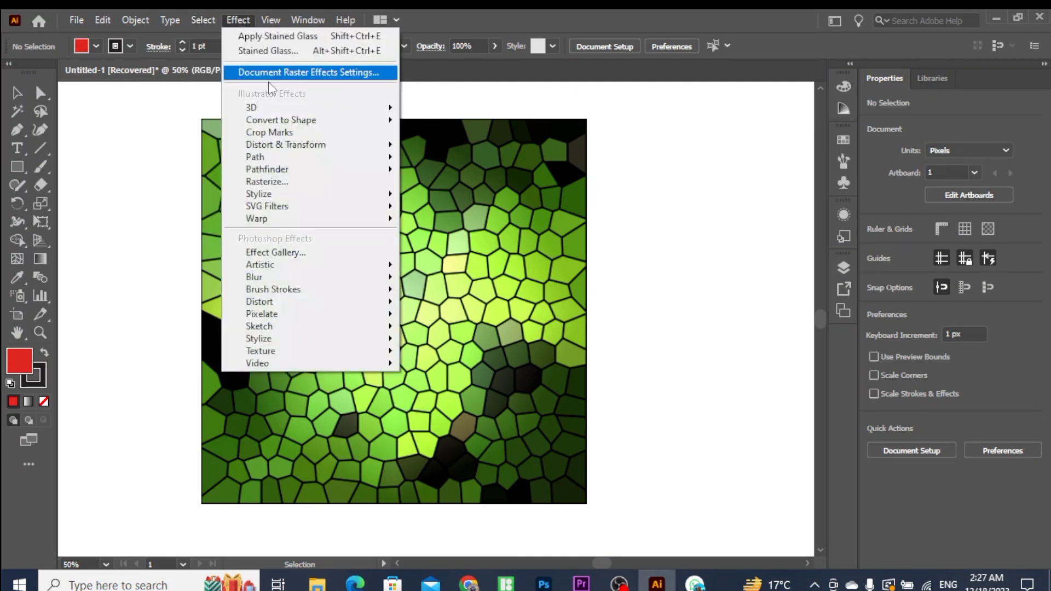
mouse_move(268, 198)
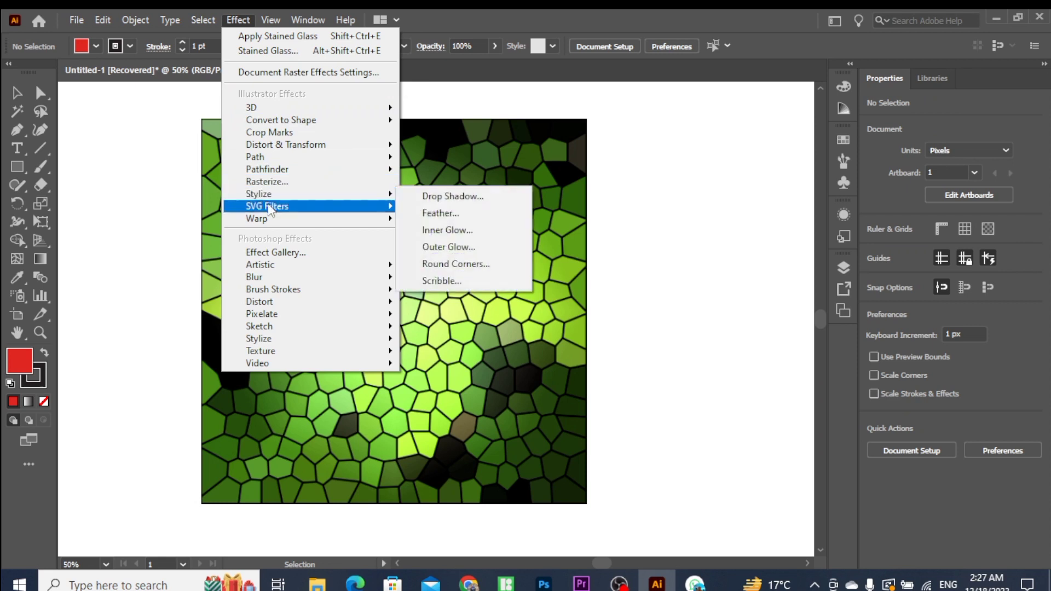